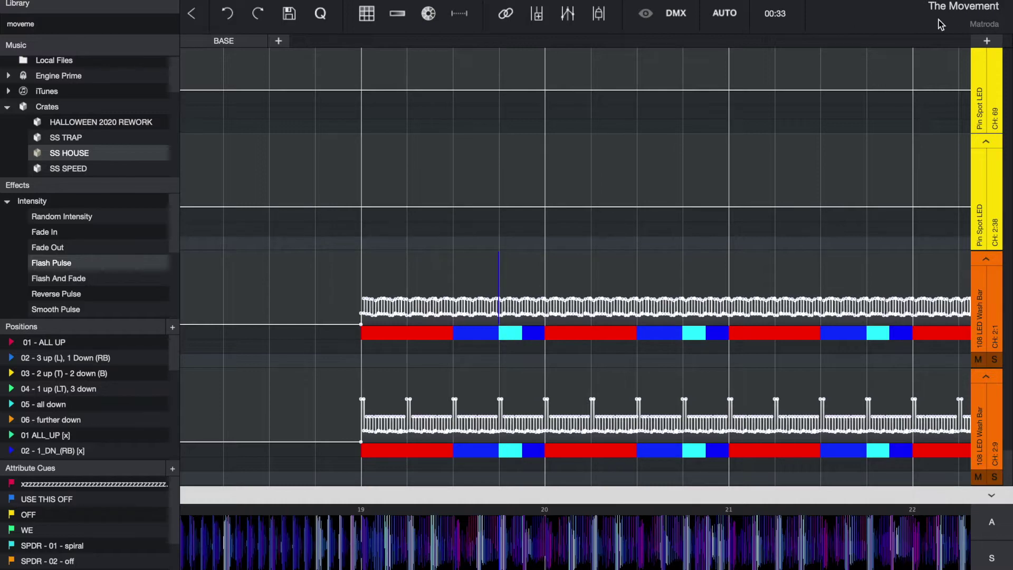
Examine the lighting tracks from bar 19 back to bar 12, including the salmon Pin Spot LED track, expanding and collapsing it
scroll(631, 151, "left", 5)
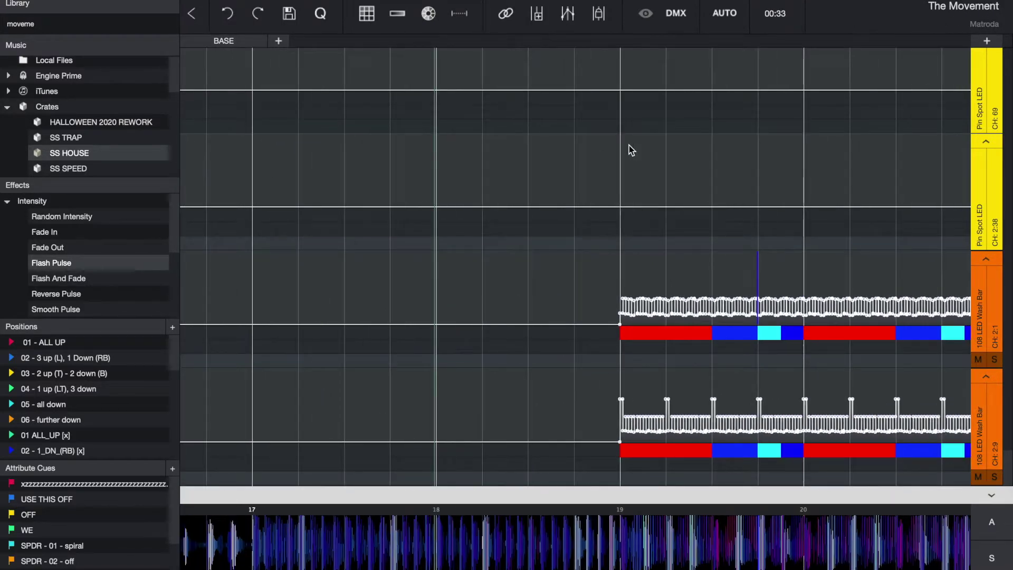
scroll(486, 235, "left", 9)
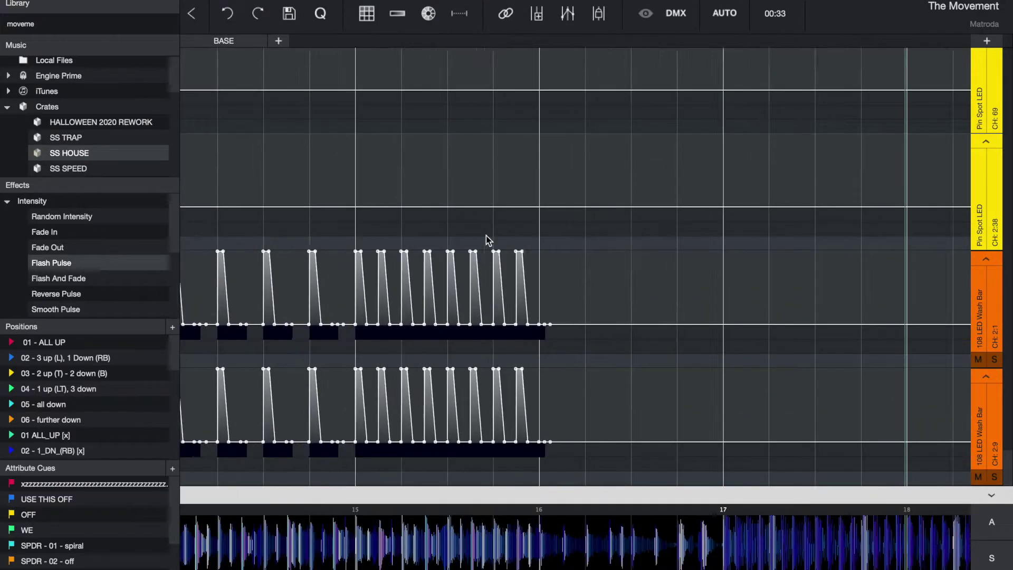
scroll(486, 235, "left", 1)
scroll(488, 240, "left", 10)
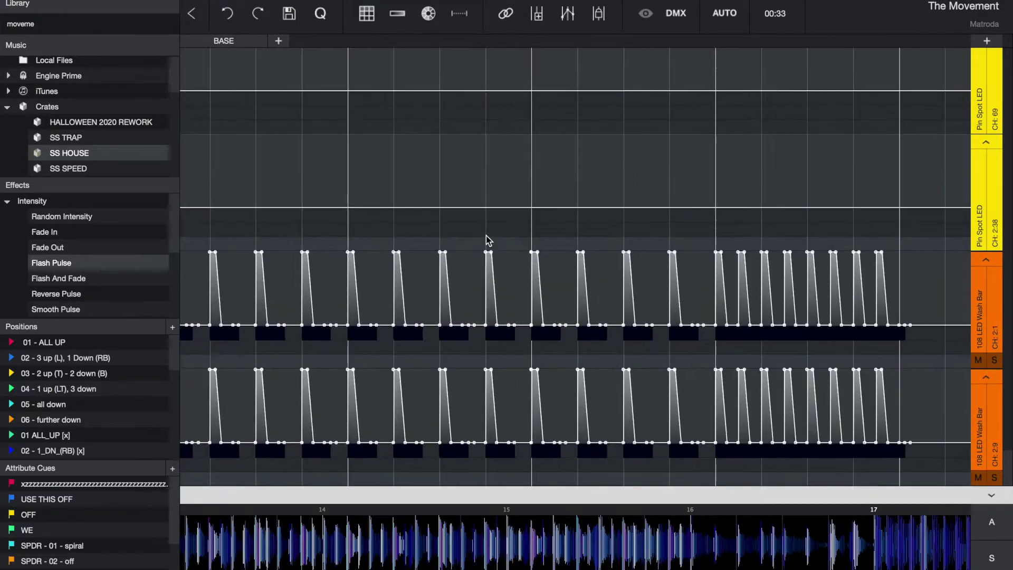
scroll(488, 240, "up", 5)
scroll(486, 240, "up", 5)
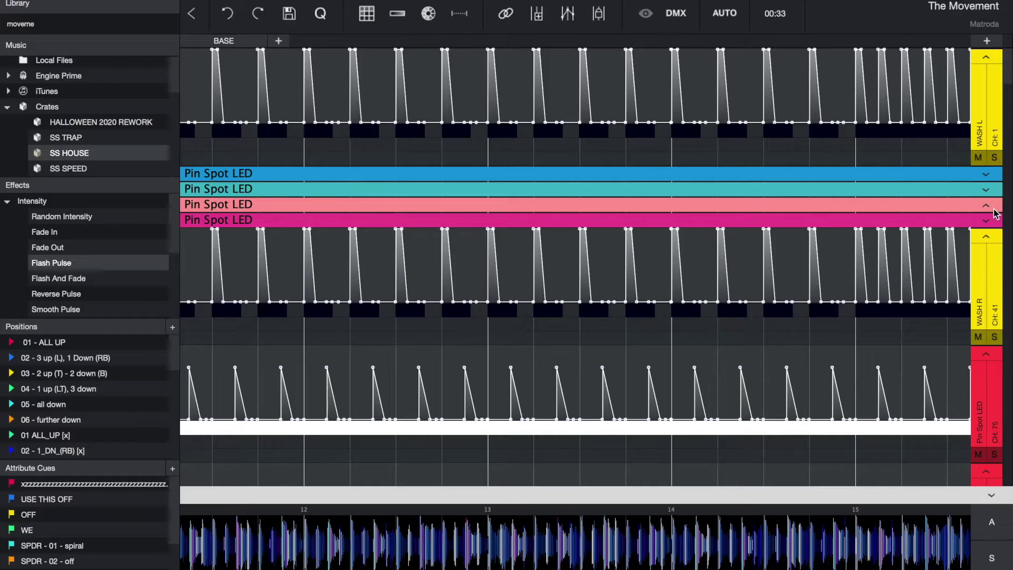
left_click(994, 211)
left_click(993, 212)
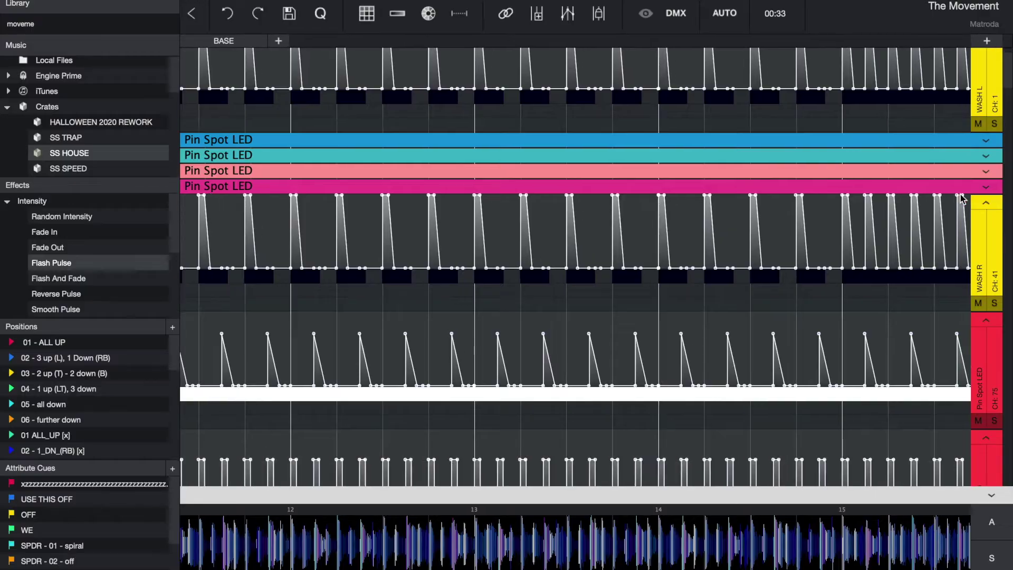
Highlight bar 14 across the wash and Pin Spot LED tracks and examine the flash patterns
scroll(753, 208, "down", 5)
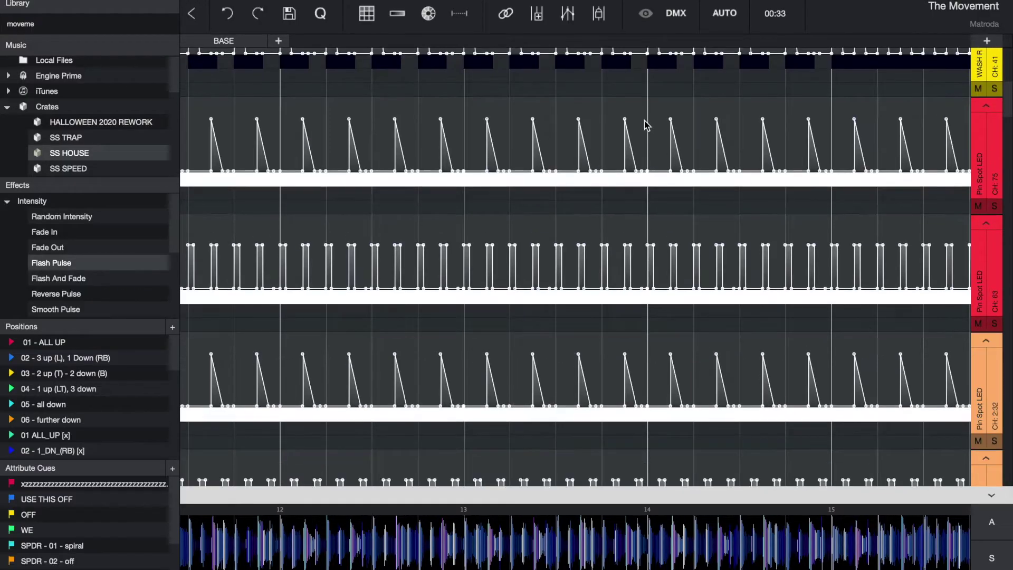
left_click_drag(646, 124, 833, 517)
scroll(832, 517, "down", 2)
scroll(833, 517, "down", 2)
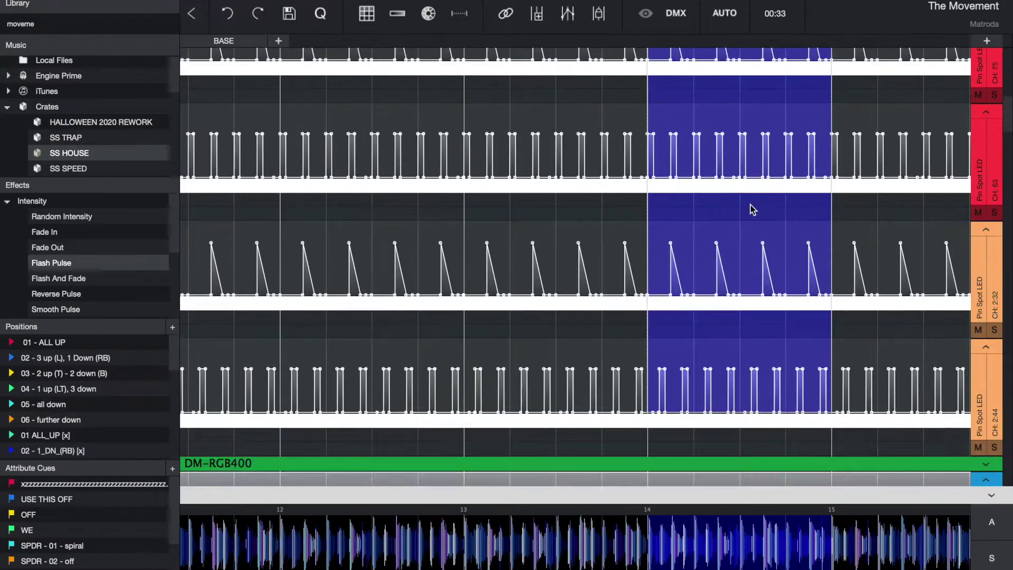
Expand and collapse the DM-RGB400 track, and highlight bar 14 on the SPIDER RIGHT group track
scroll(939, 165, "down", 5)
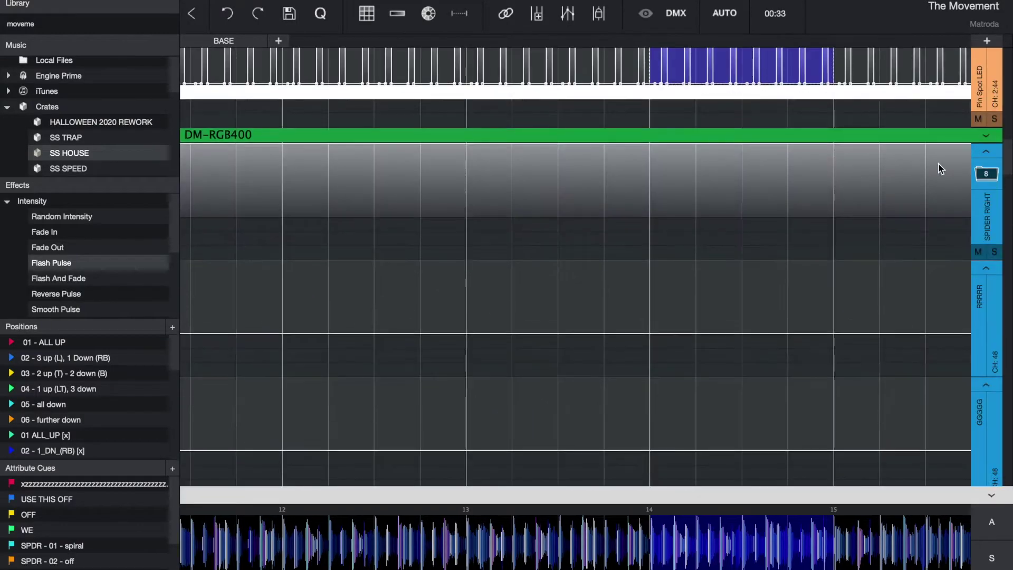
left_click(985, 135)
left_click(986, 135)
left_click_drag(666, 177, 827, 197)
scroll(810, 201, "down", 3)
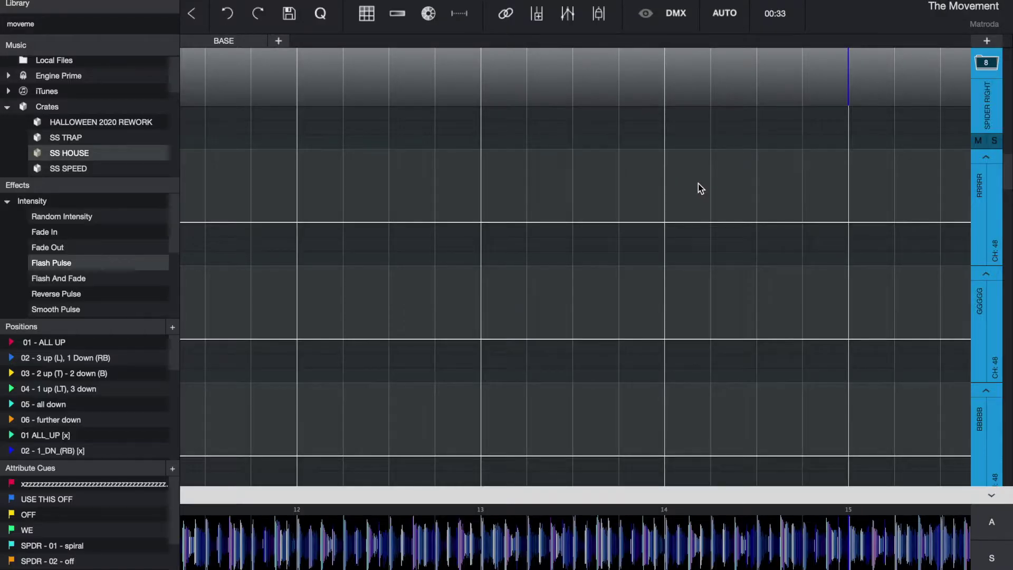
scroll(686, 174, "up", 3)
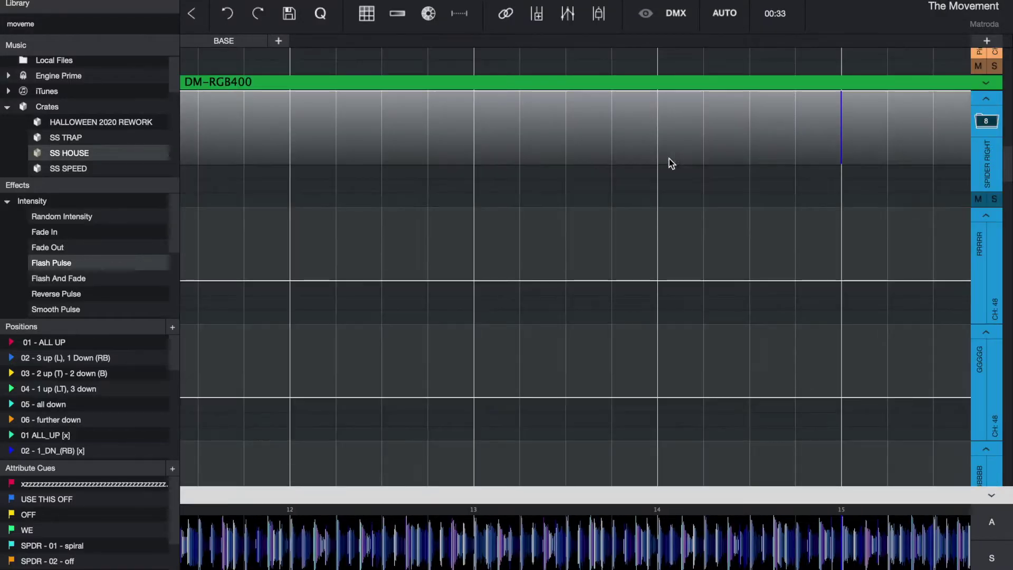
left_click_drag(666, 159, 797, 158)
Highlight the opening beats of bar 14 on the blue RRRRR, GGGGG, BBBBB and WWWWW tracks in turn
left_click_drag(663, 240, 806, 248)
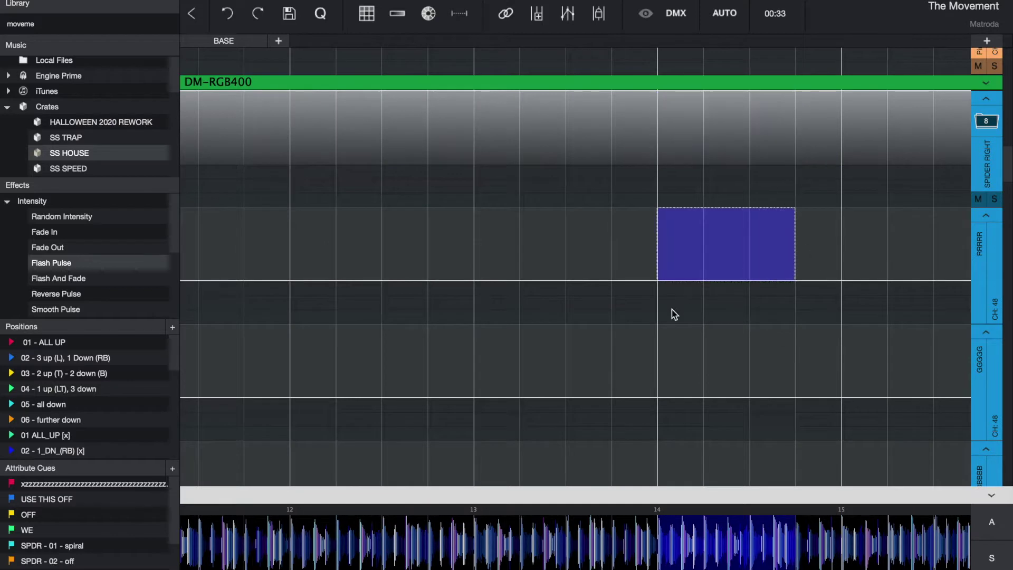
left_click_drag(660, 336, 778, 343)
scroll(685, 382, "down", 4)
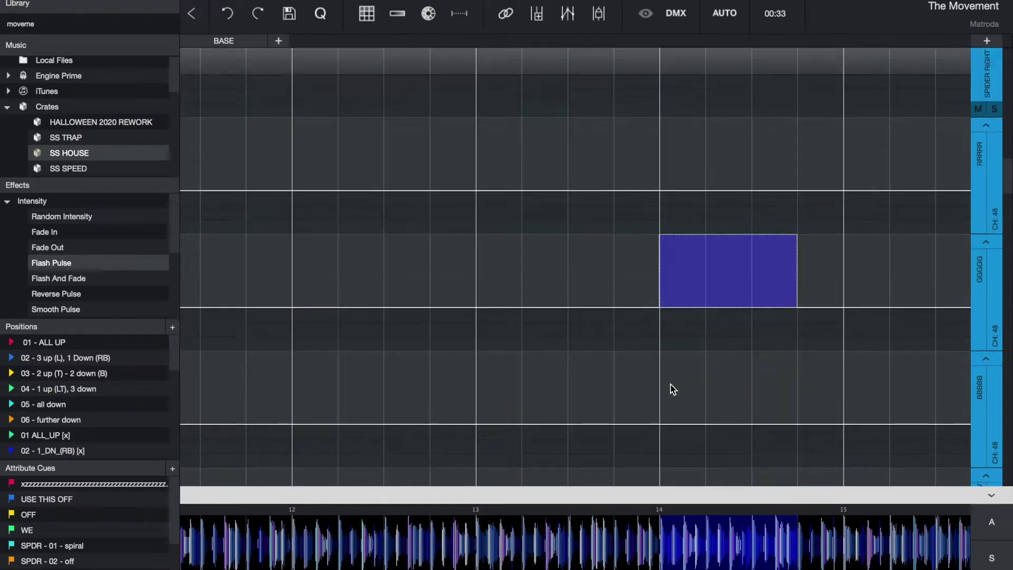
left_click_drag(669, 385, 795, 386)
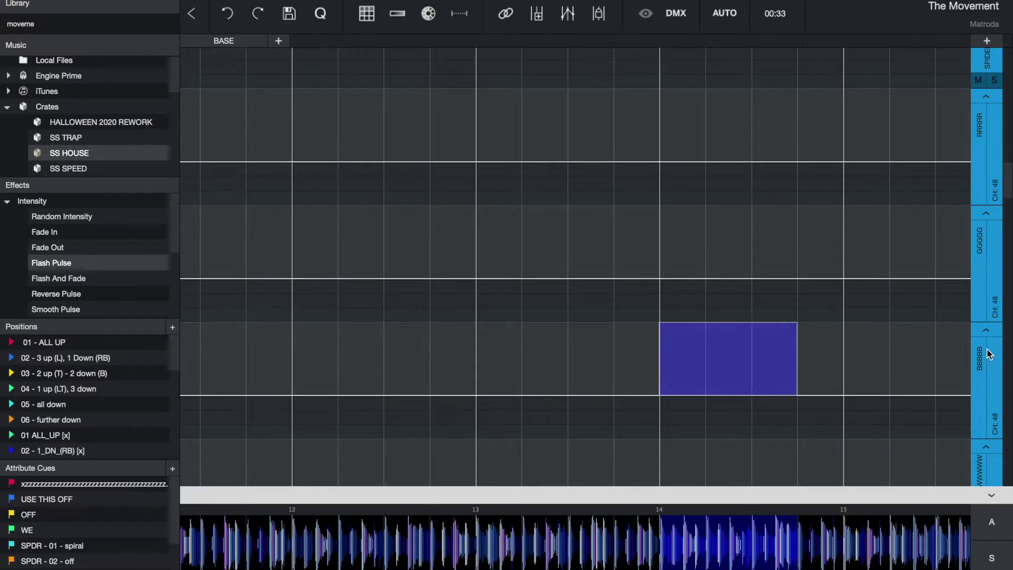
scroll(986, 227, "up", 1)
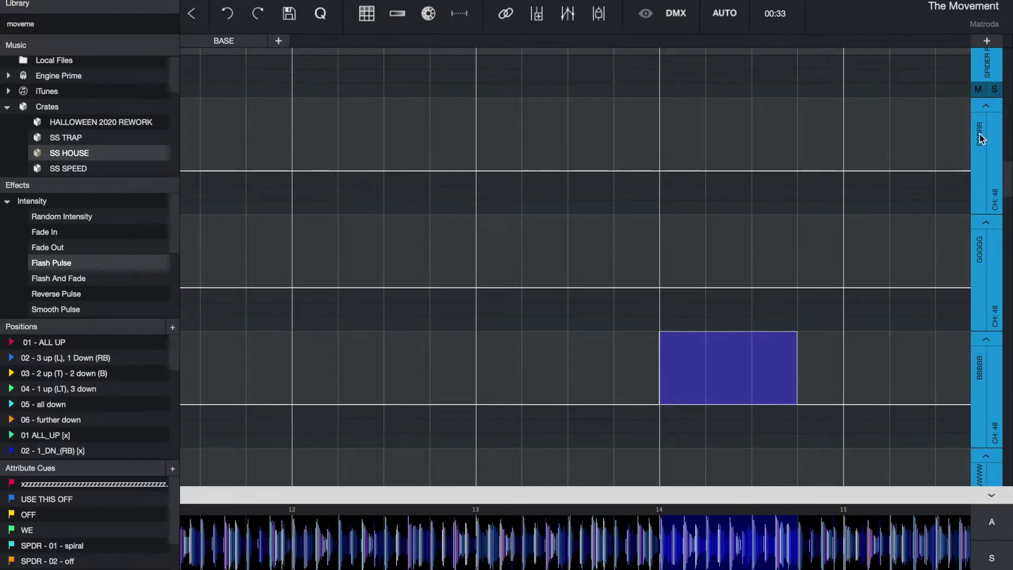
scroll(897, 153, "up", 3)
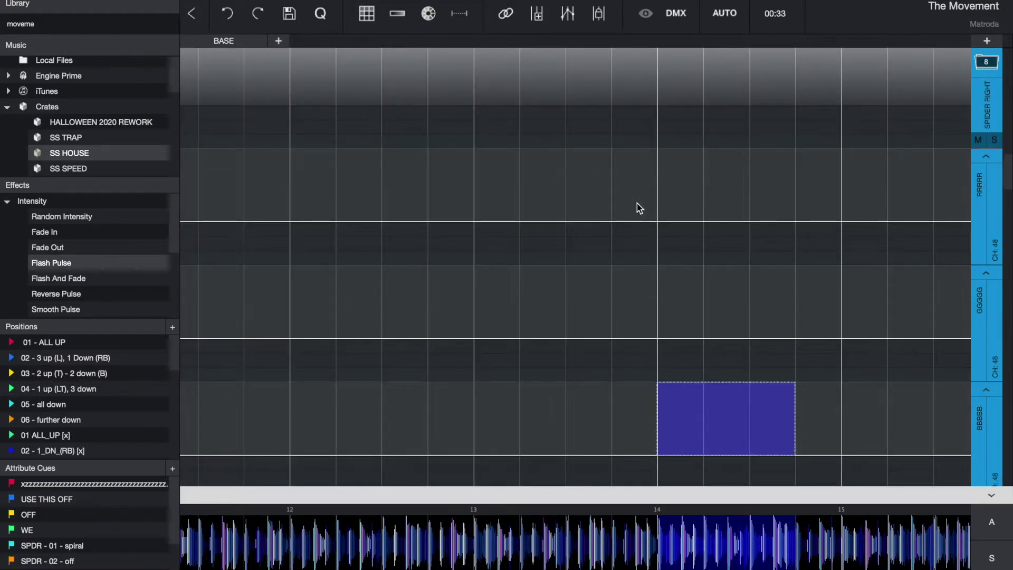
scroll(637, 204, "down", 5)
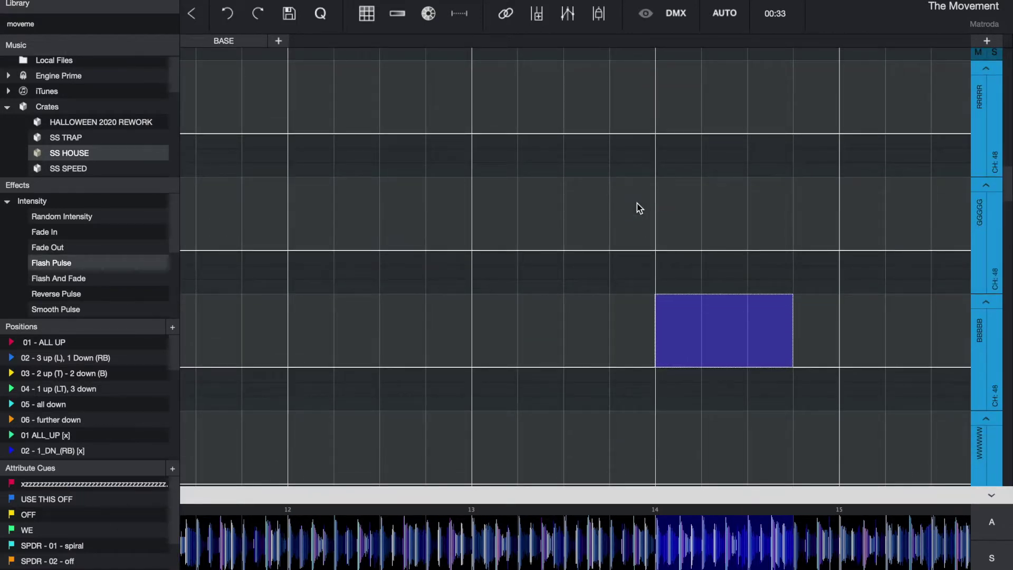
scroll(637, 204, "right", 1)
scroll(638, 204, "down", 6)
left_click(686, 320)
scroll(707, 320, "up", 3)
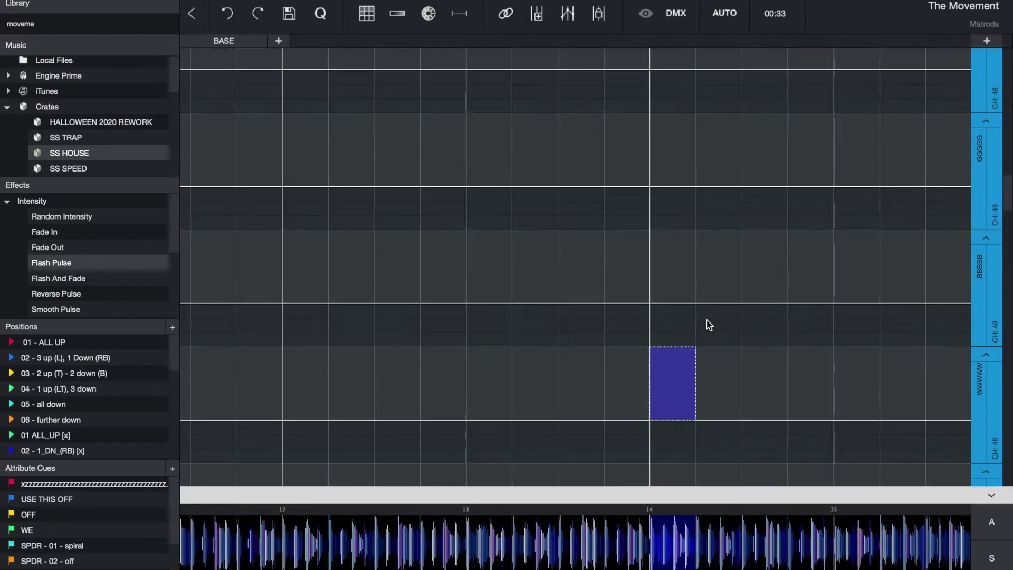
scroll(658, 397, "up", 1)
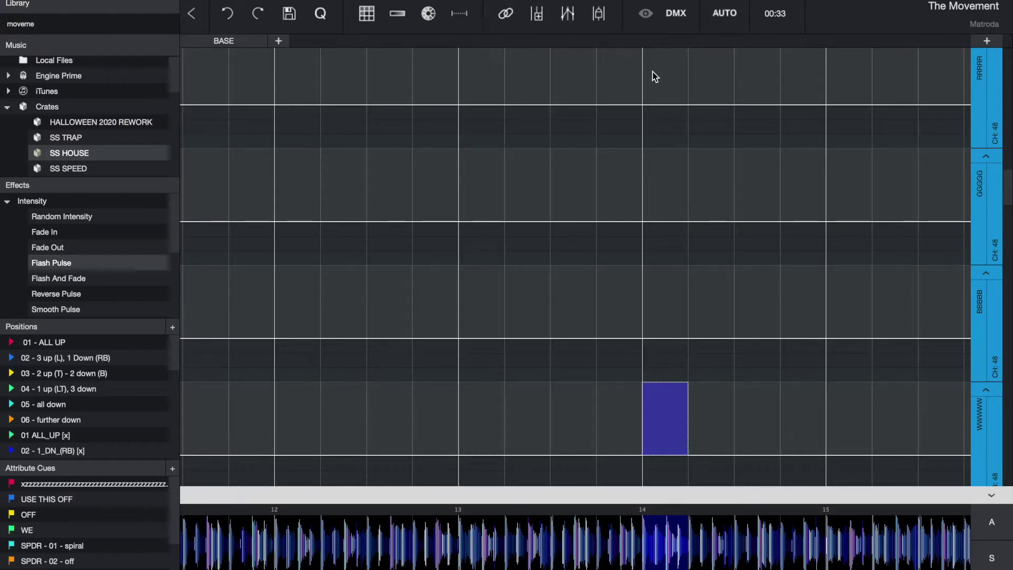
Highlight bar 14 on the WWWWW track alone and across all four blue colour tracks, and clear the selection
left_click_drag(654, 77, 830, 437)
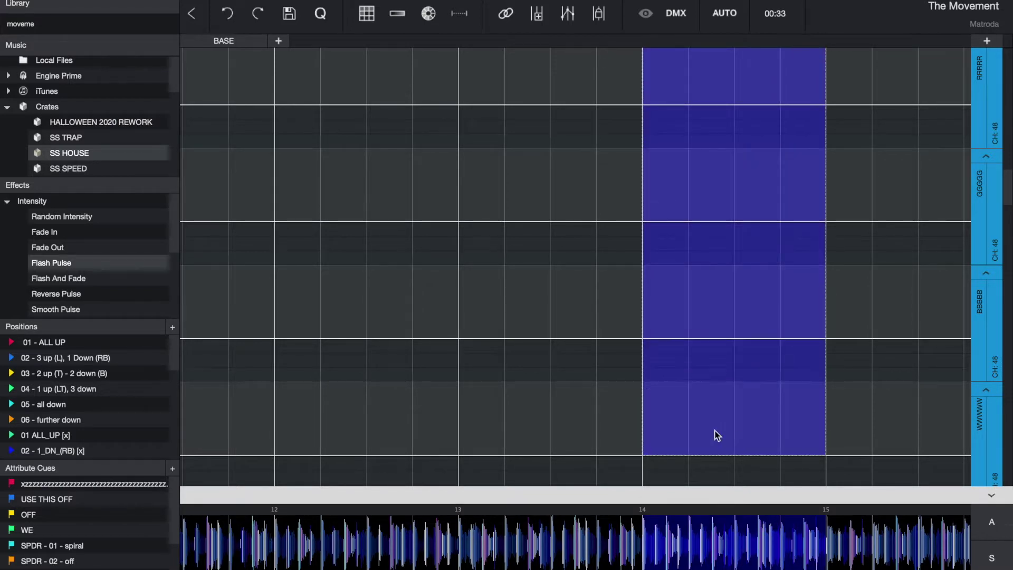
left_click_drag(667, 426, 832, 418)
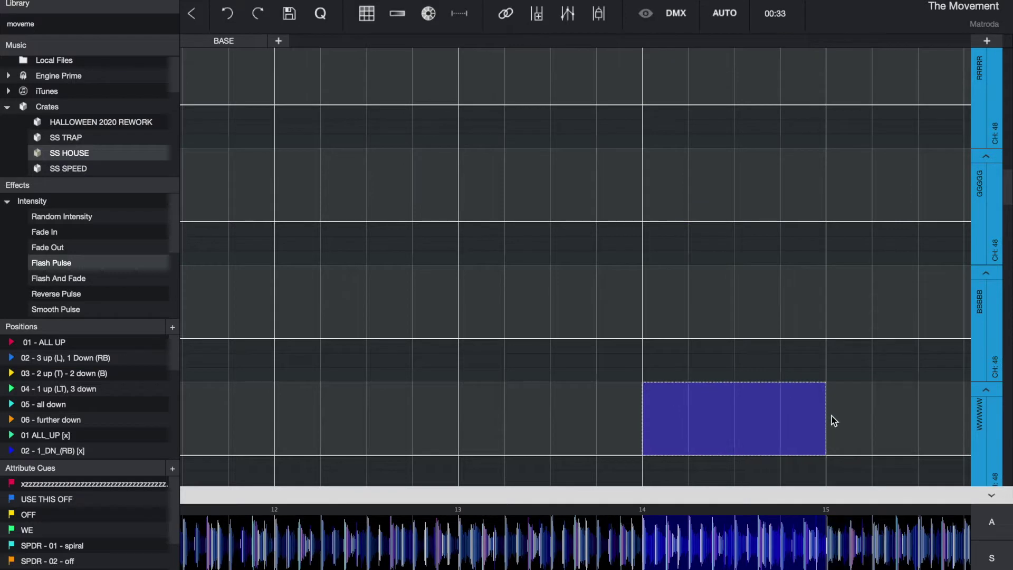
left_click(832, 416)
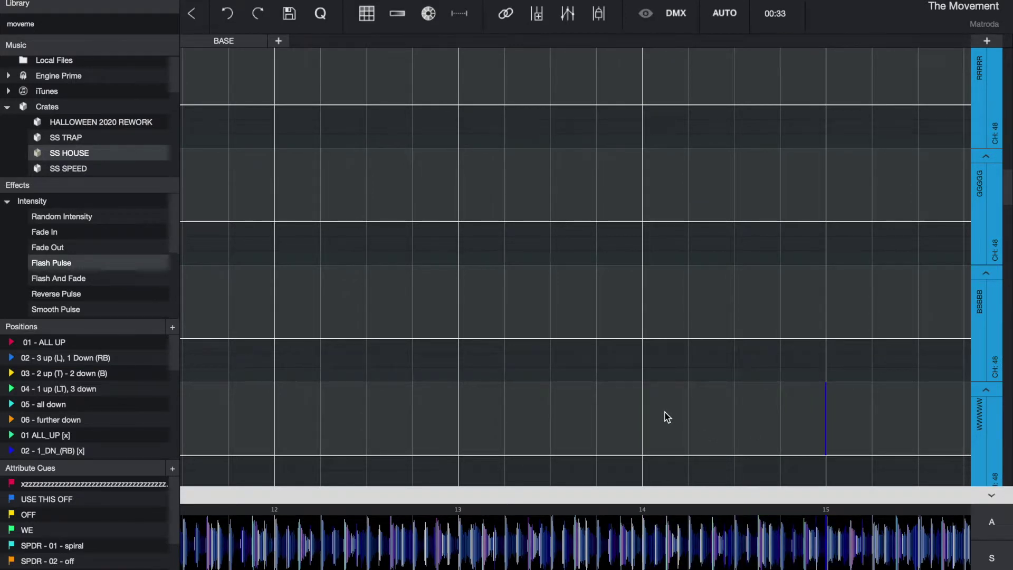
scroll(665, 413, "up", 1)
left_click_drag(788, 210, 807, 105)
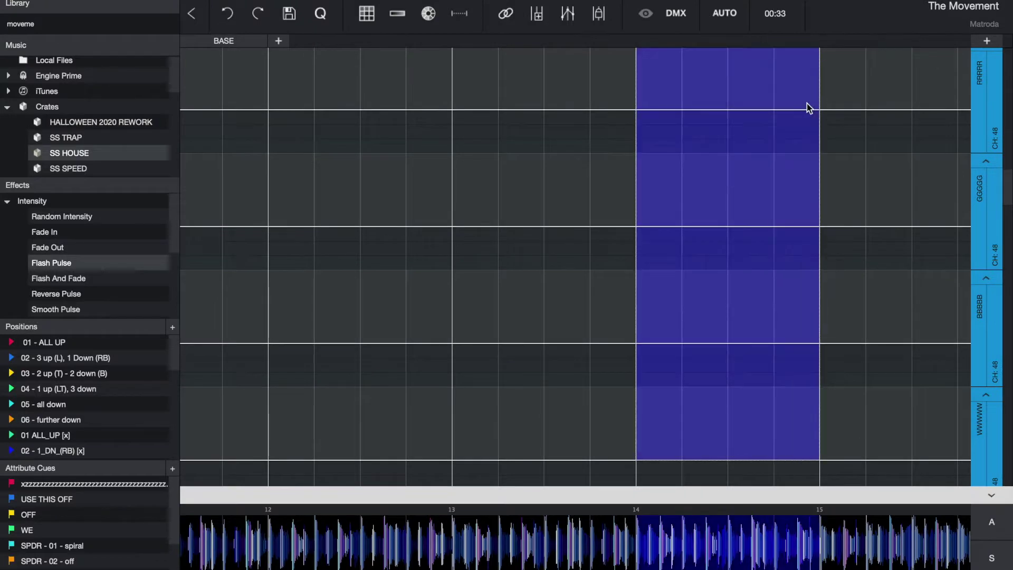
left_click(788, 152)
Highlight the area around bar 14 across the yellow Group 1 and its Pin Spot LED tracks
scroll(788, 152, "down", 3)
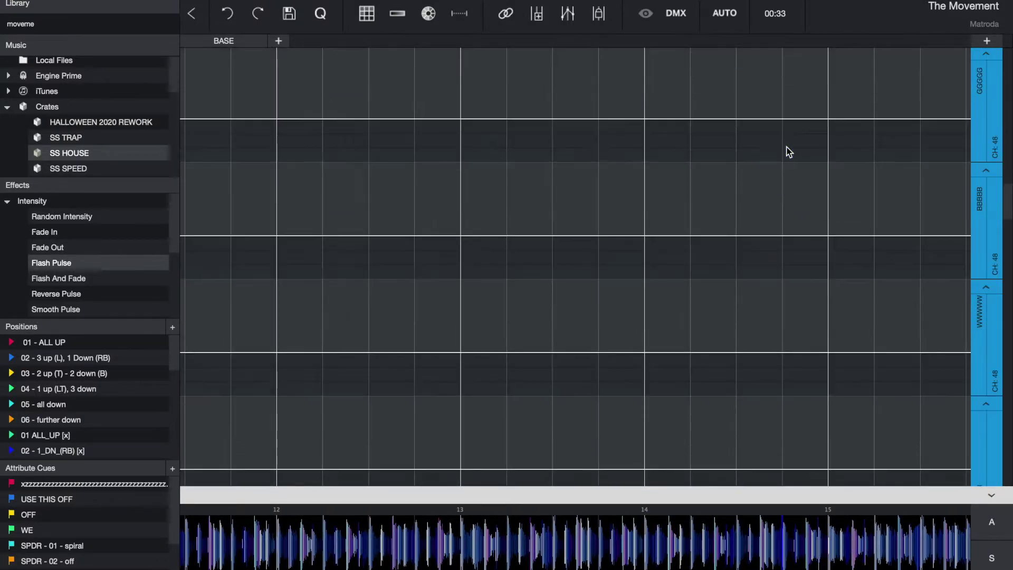
scroll(788, 152, "down", 5)
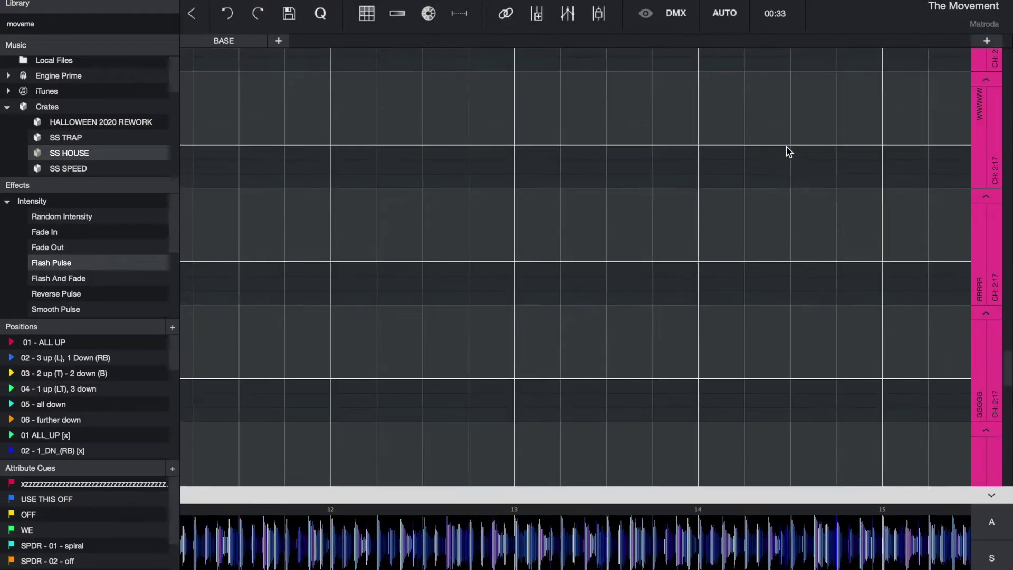
scroll(663, 321, "down", 3)
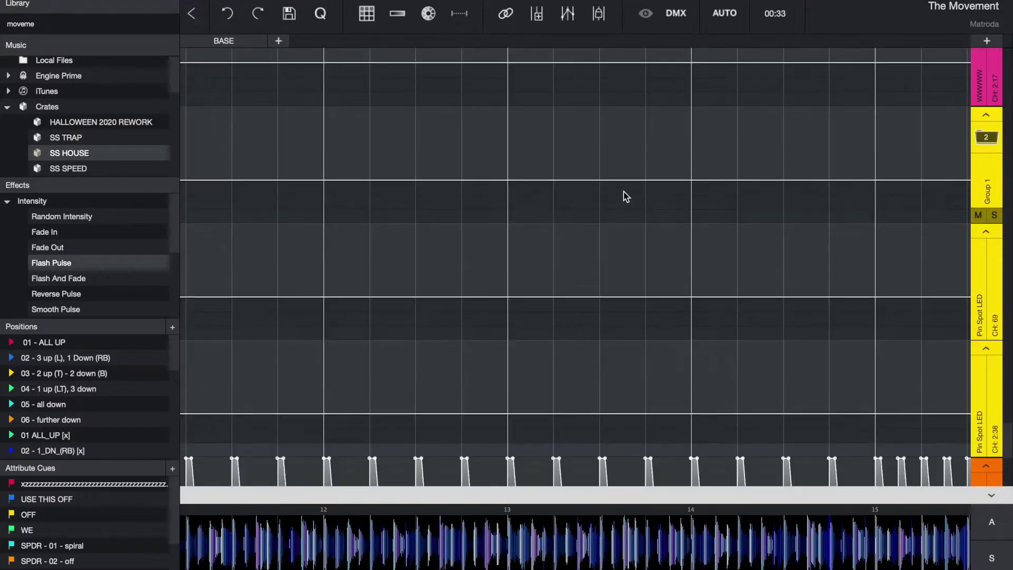
left_click_drag(597, 140, 876, 388)
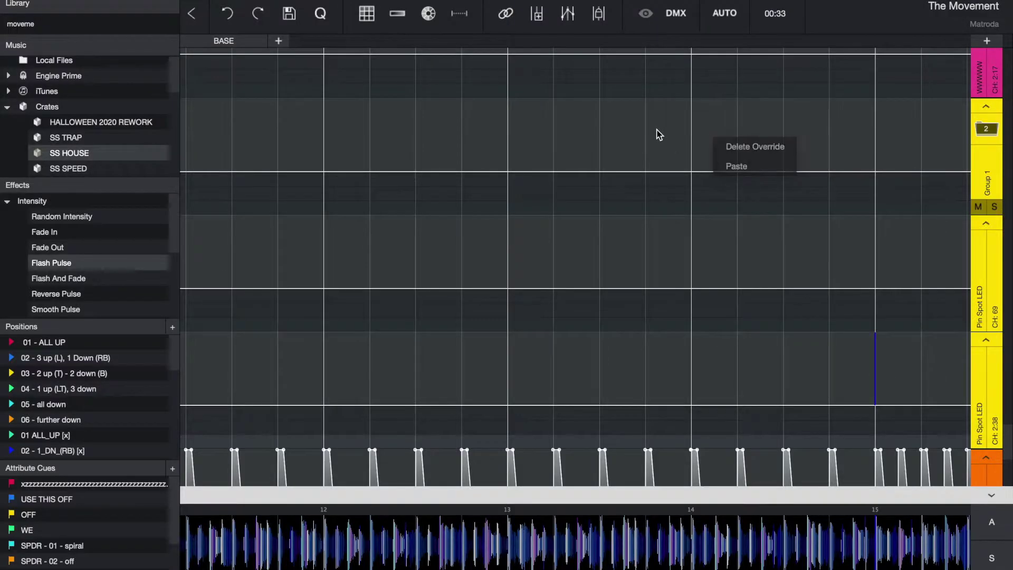
left_click(658, 134)
Highlight the flashes in bar 14 on the two 108 LED Wash Bar tracks
scroll(659, 133, "down", 5)
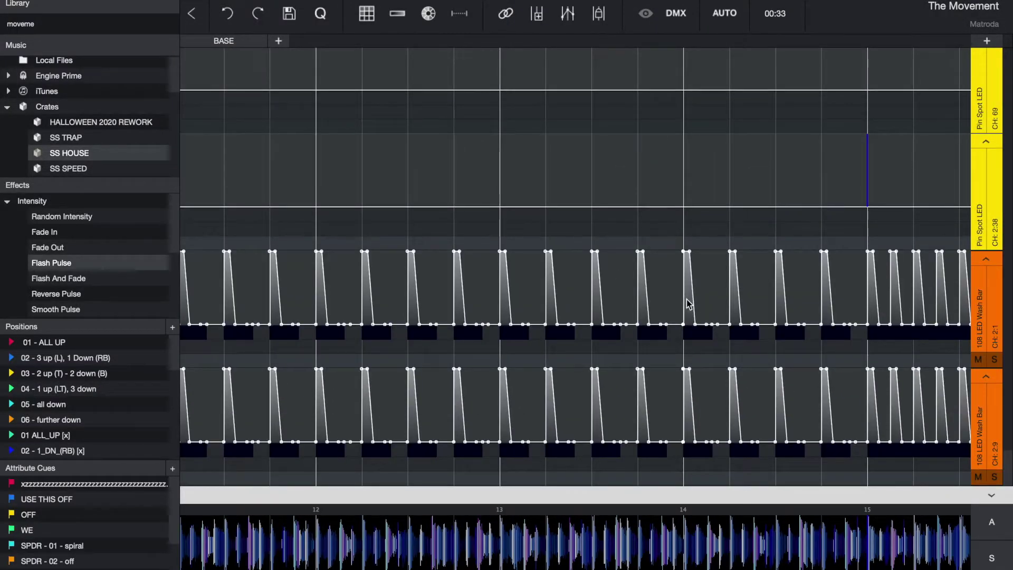
left_click_drag(689, 302, 734, 353)
left_click_drag(783, 381, 864, 455)
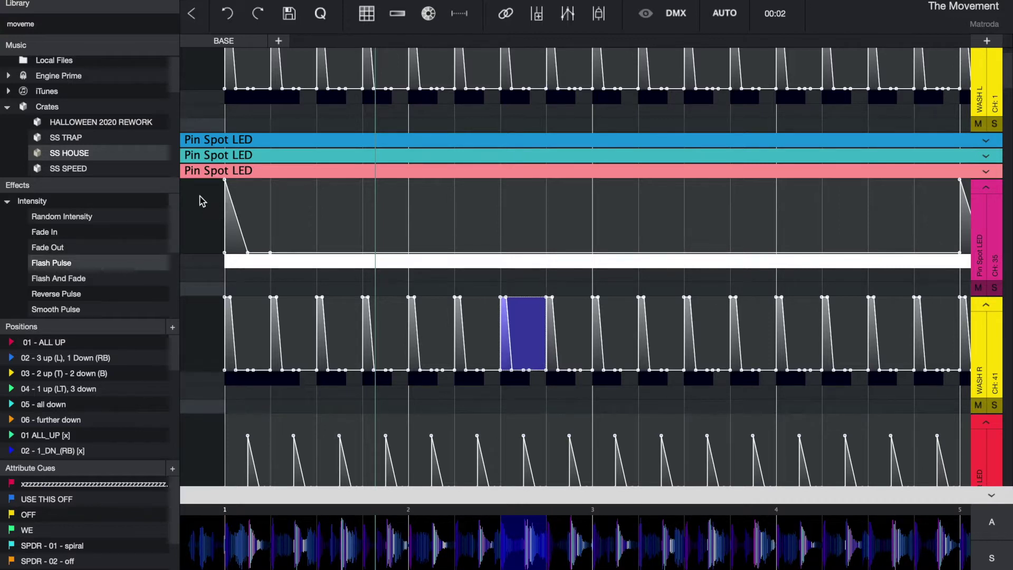
Extend the Pin Spot LED CH: 35 intensity line and the WASH R colour block back to before bar 1
left_click_drag(188, 205, 227, 218)
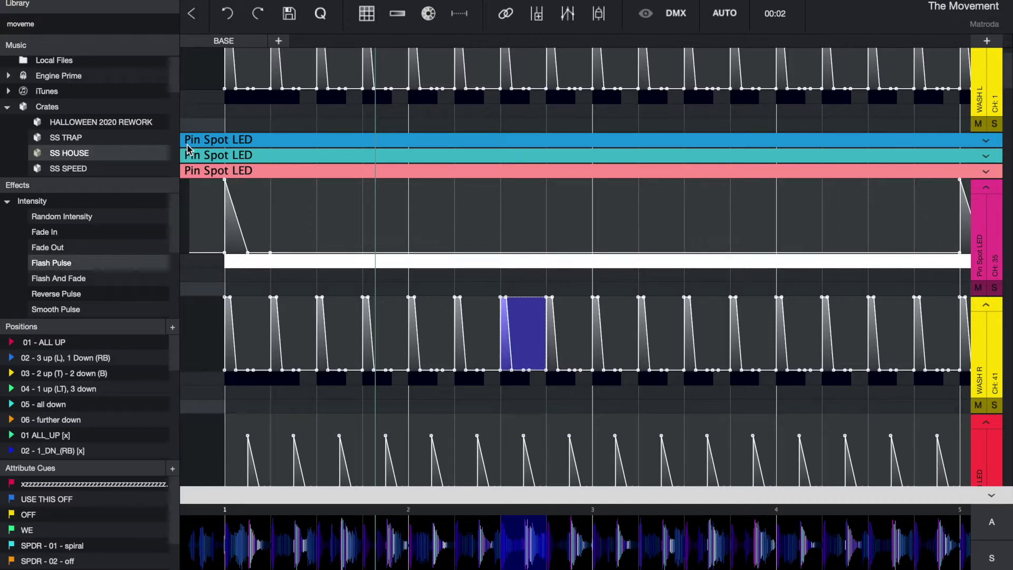
scroll(303, 283, "down", 2)
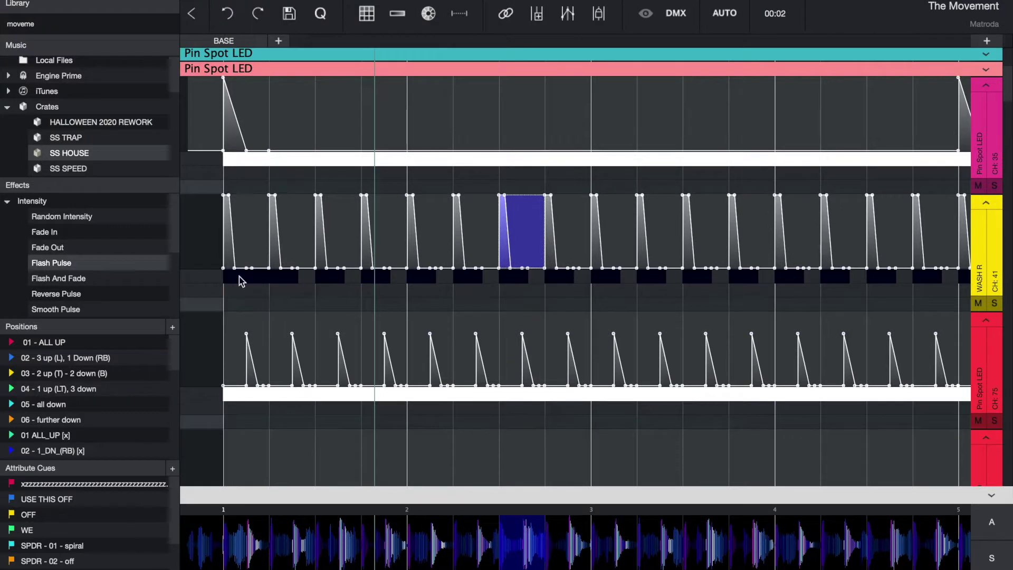
left_click(401, 275)
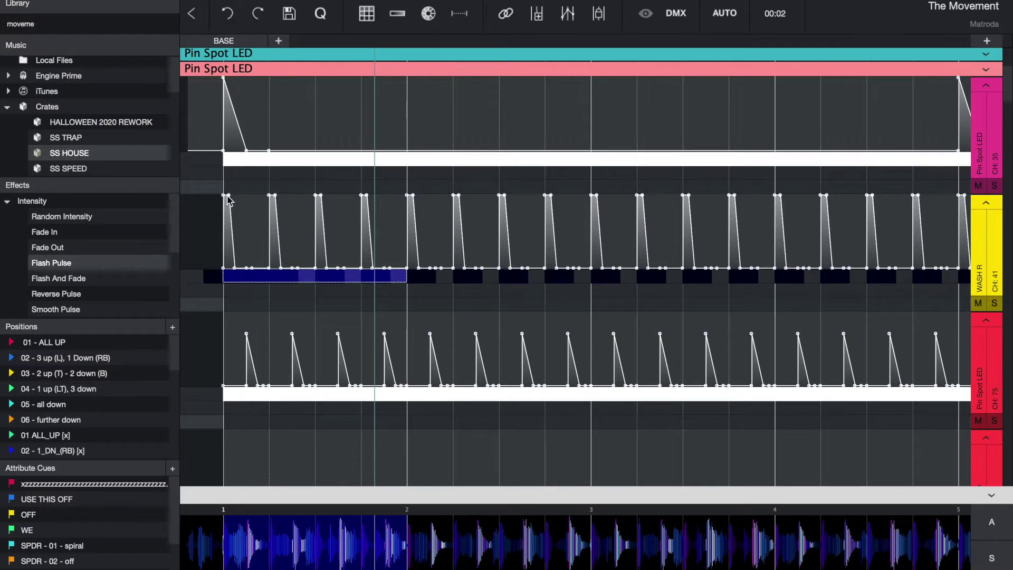
left_click(242, 233)
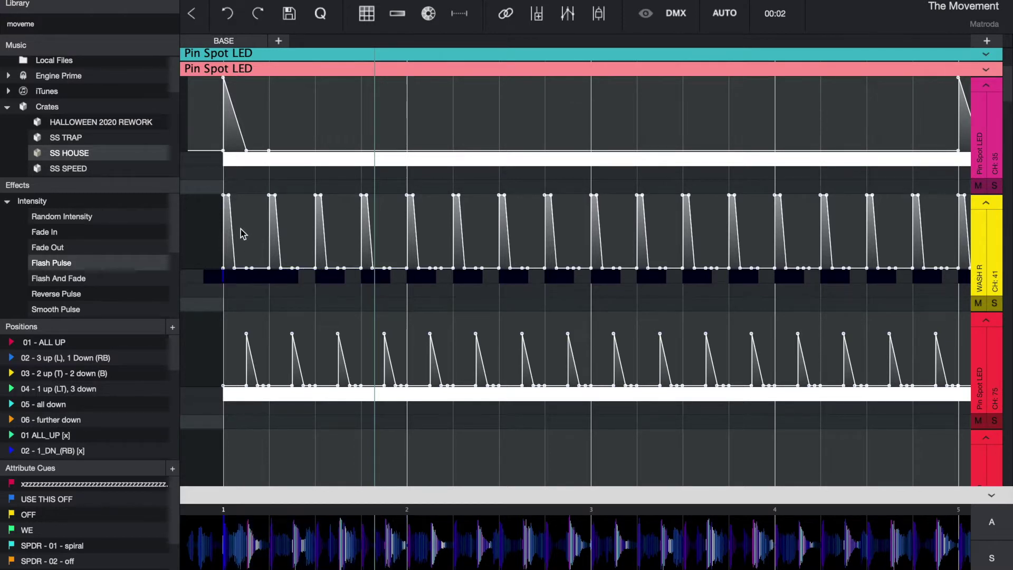
Try lowering the WASH R intensity flash on the second beat of bar 1, and undo it
left_click_drag(270, 225, 273, 256)
left_click(275, 275)
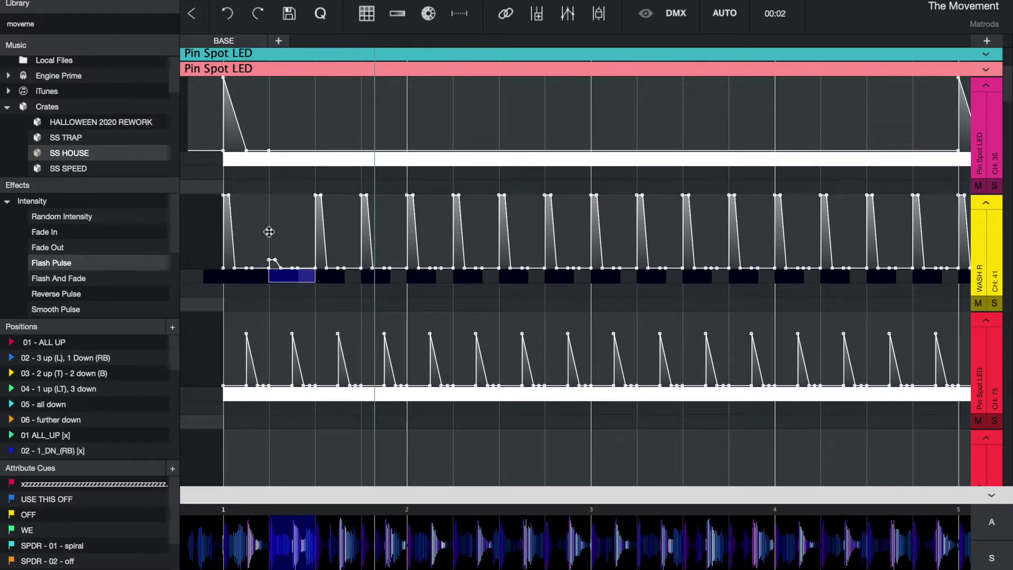
key("super+z")
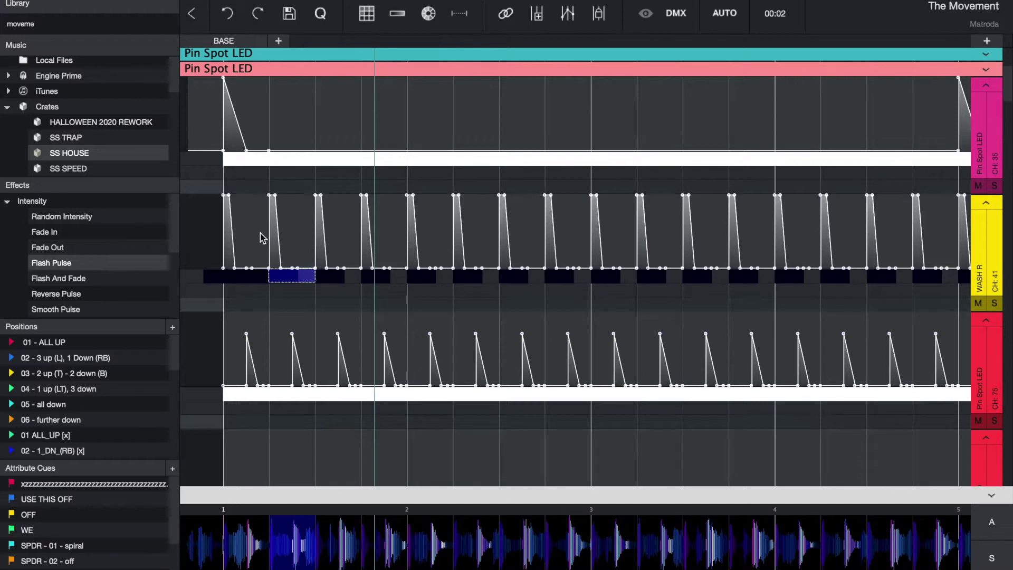
left_click(259, 231)
Select the third beat of bar 1 on the Pin Spot LED CH: 75 track and play the show
scroll(291, 264, "down", 5)
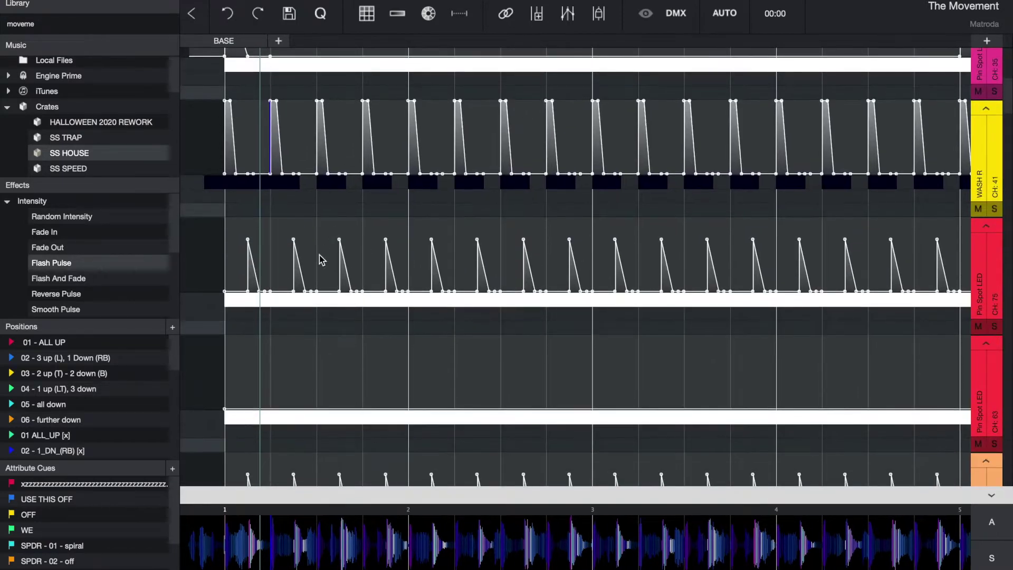
left_click(355, 260)
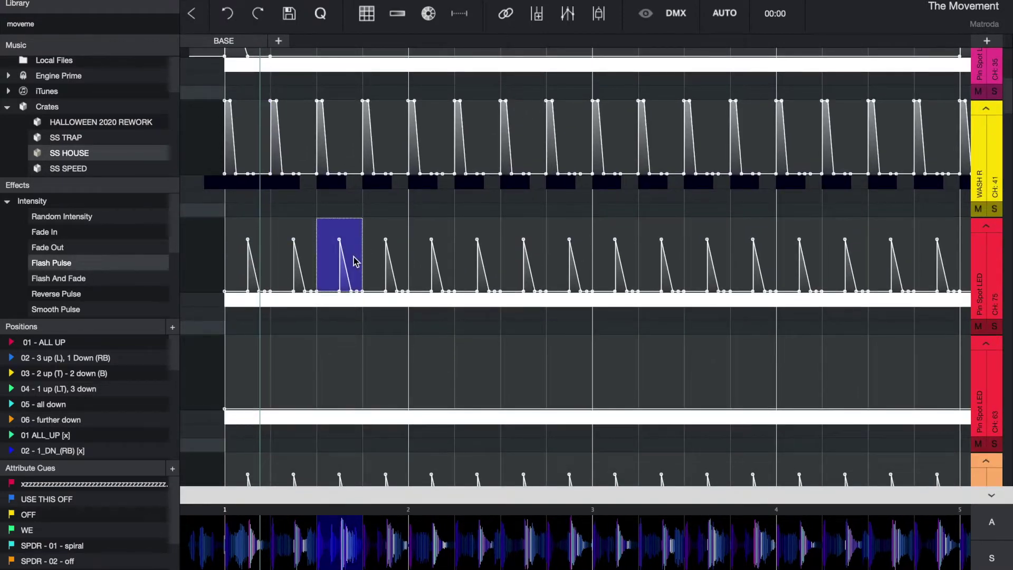
scroll(450, 380, "down", 5)
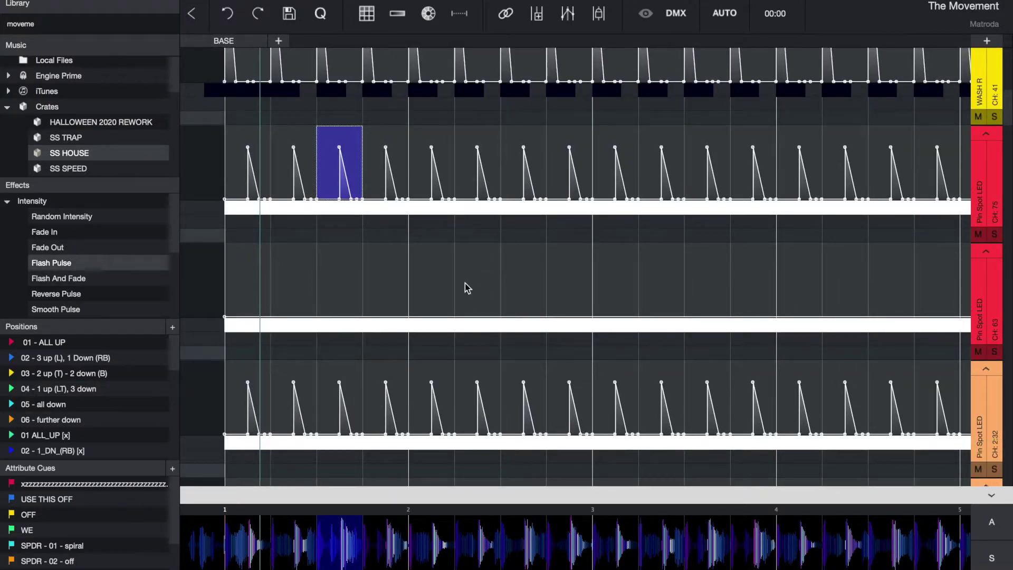
key("space")
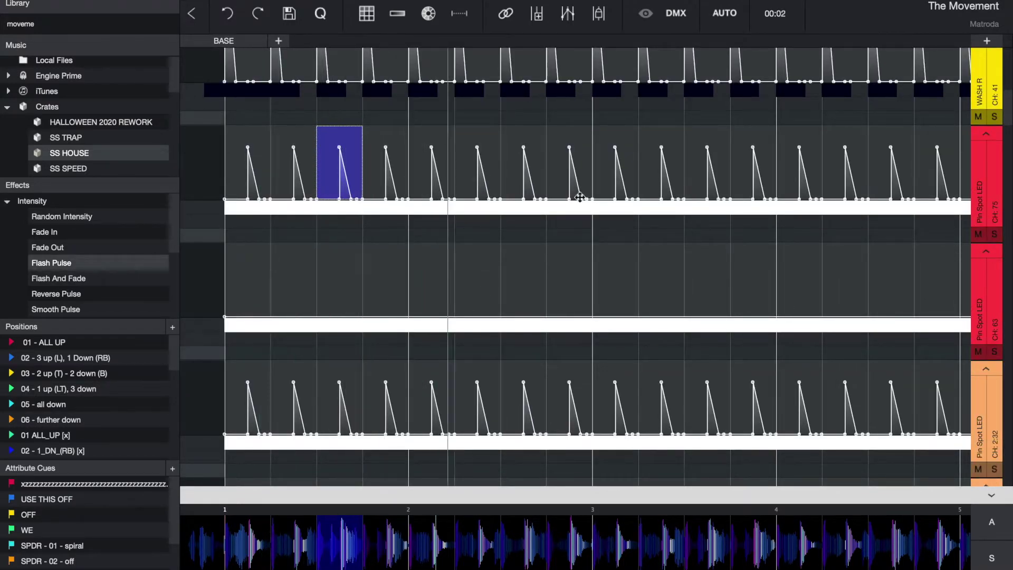
Highlight the bar 5 intensity flash on the Pin Spot LED CH: 35 track
scroll(739, 321, "up", 5)
scroll(739, 320, "up", 10)
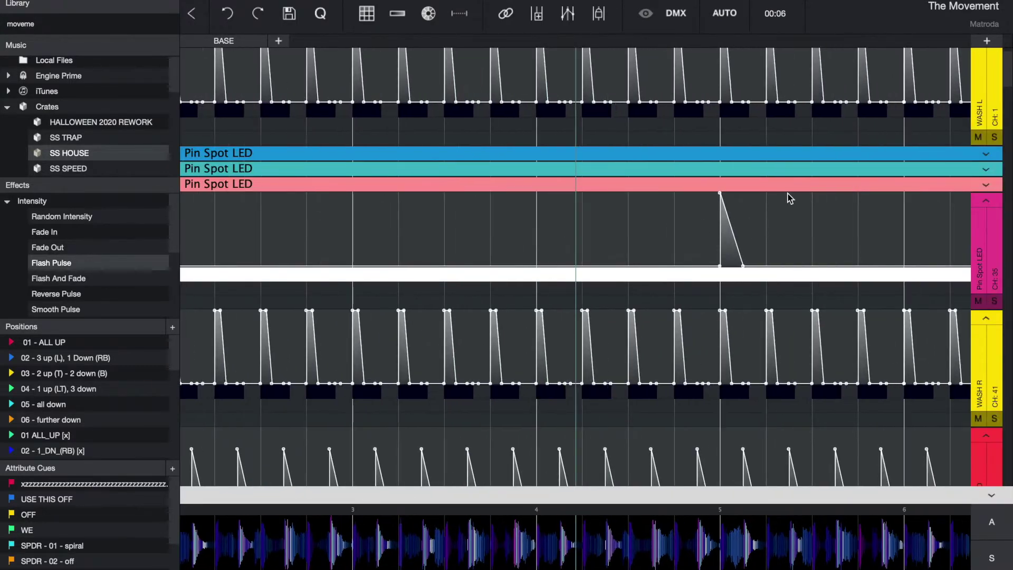
left_click(983, 184)
left_click(984, 184)
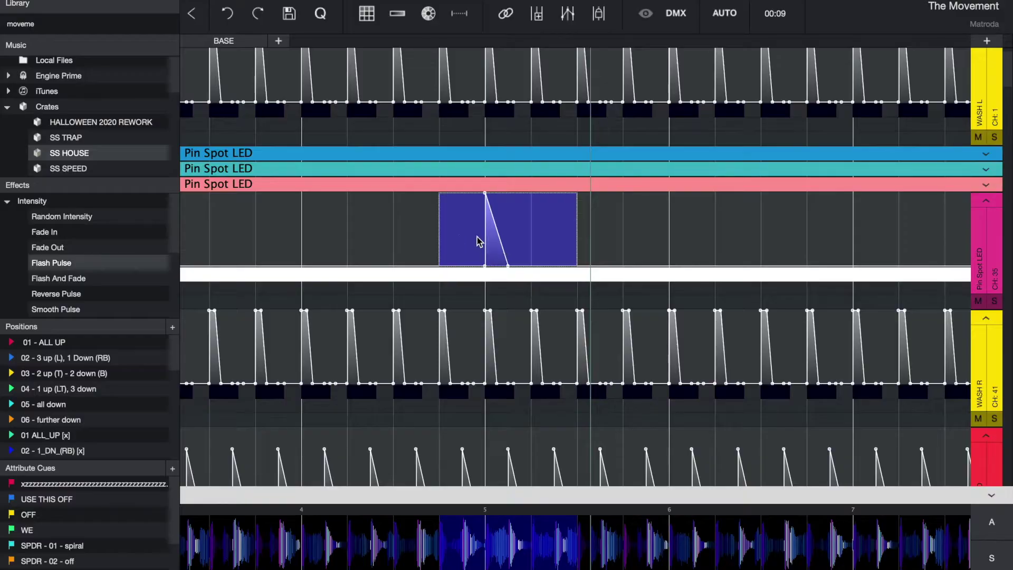
left_click_drag(481, 247, 496, 248)
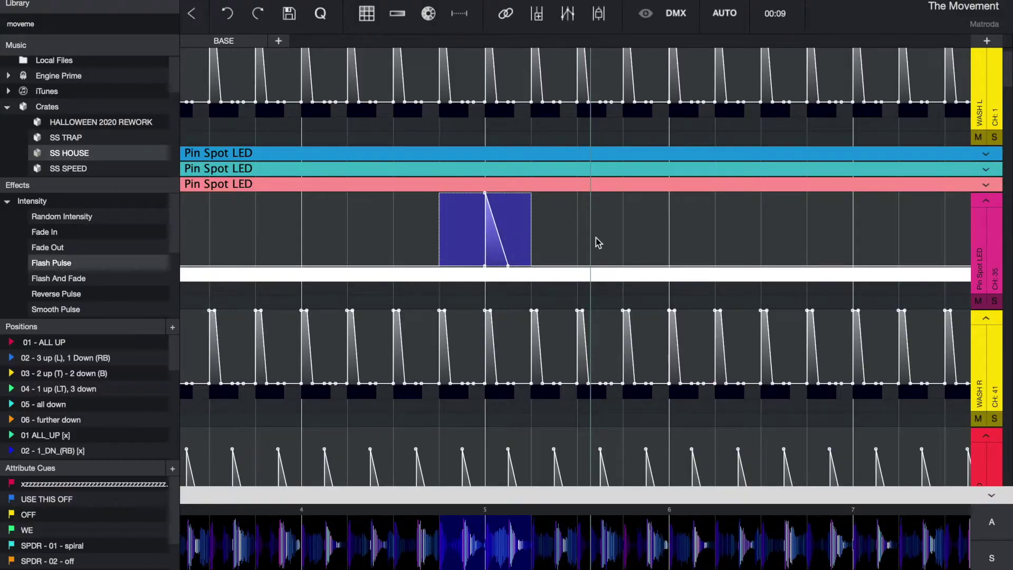
Point out the intensity flashes at bars 5, 9 and 13 on the Pin Spot LED CH: 35 track
scroll(598, 243, "right", 10)
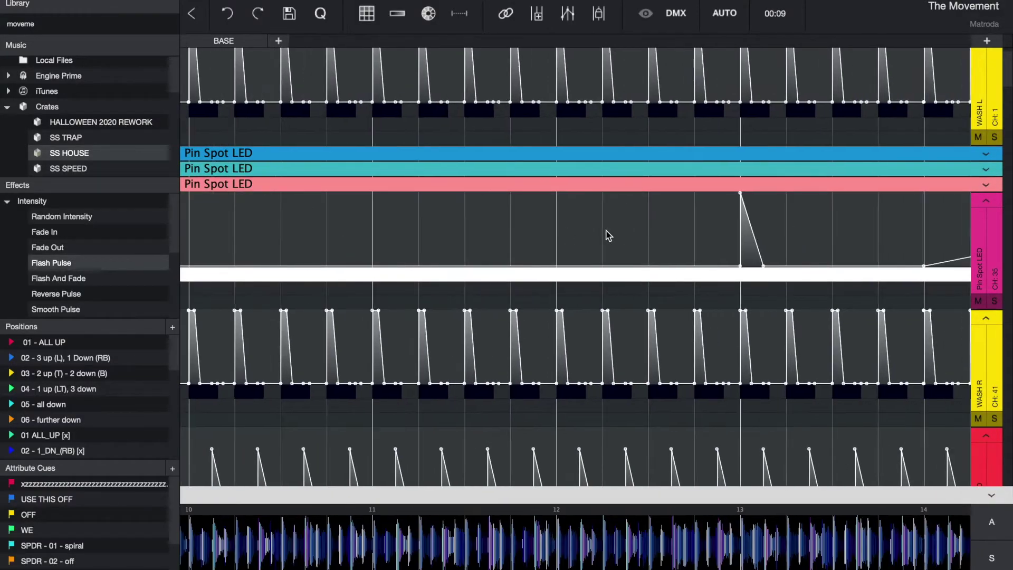
scroll(609, 234, "down", 5)
scroll(607, 234, "left", 5)
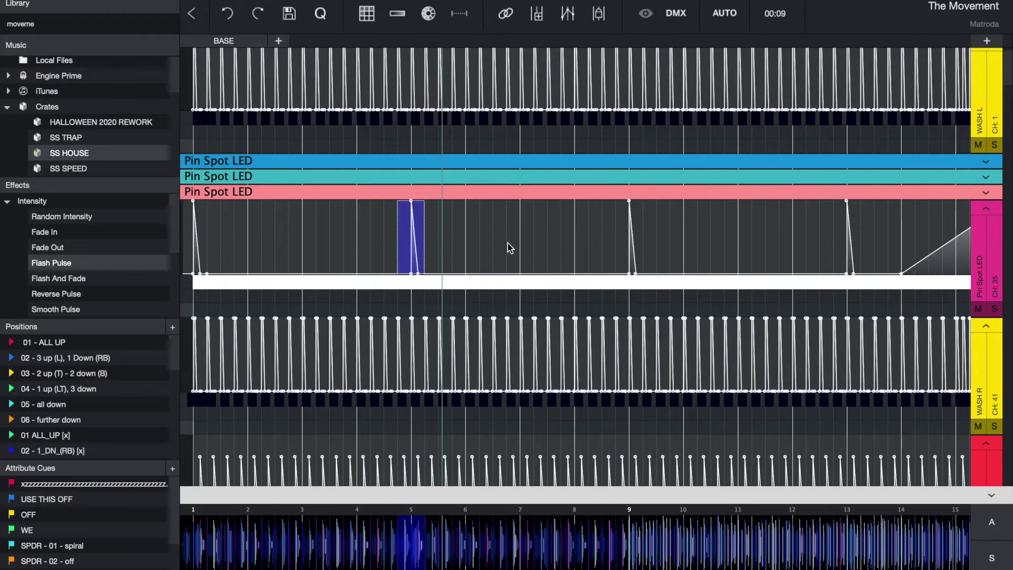
left_click_drag(392, 242, 866, 256)
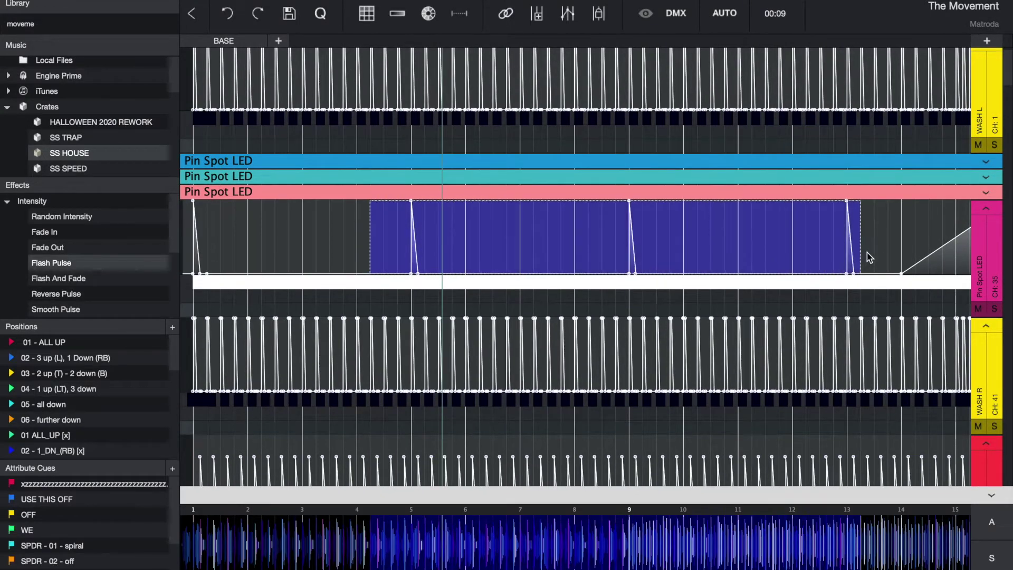
left_click(463, 274)
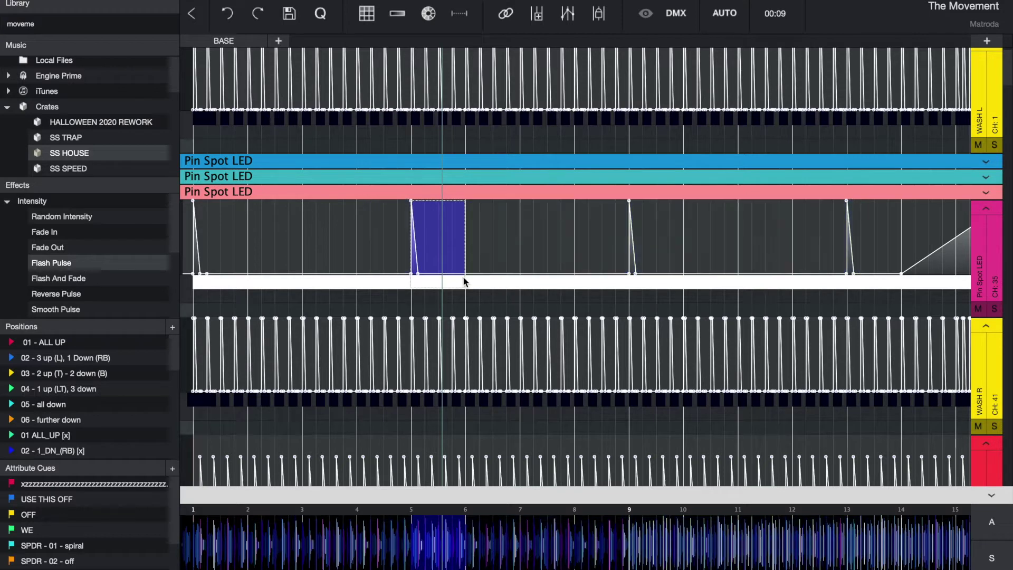
left_click(630, 254)
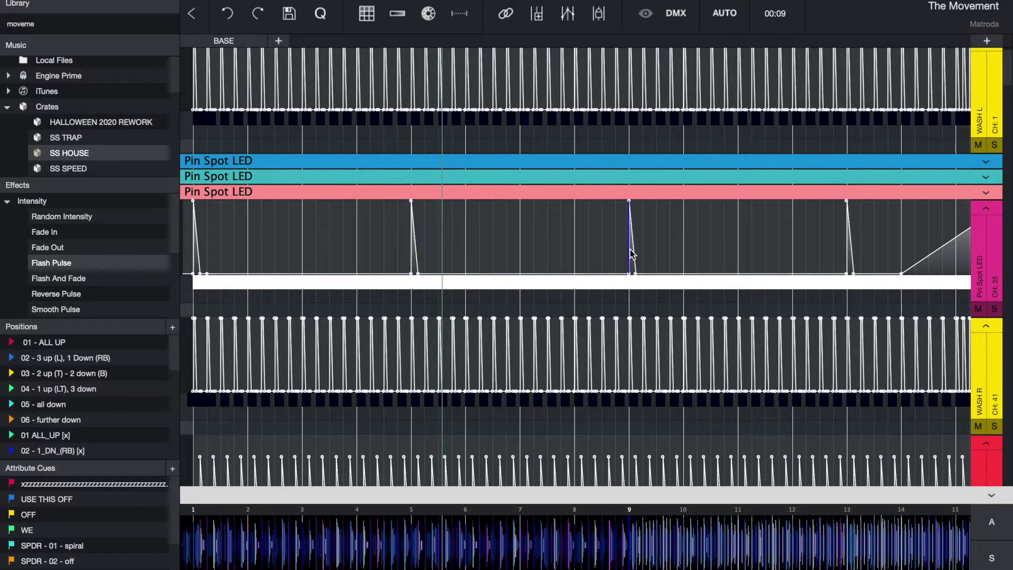
left_click(848, 237)
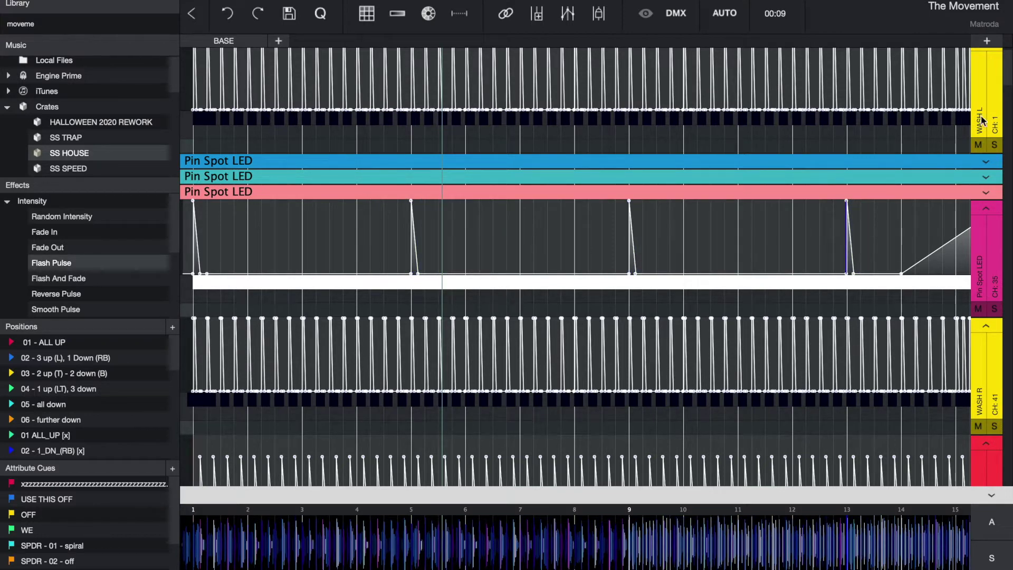
Expand the three collapsed Pin Spot LED tracks CH: 8, CH: 14 and CH: 29 and compare their intensity patterns across the song
left_click(986, 193)
left_click(986, 176)
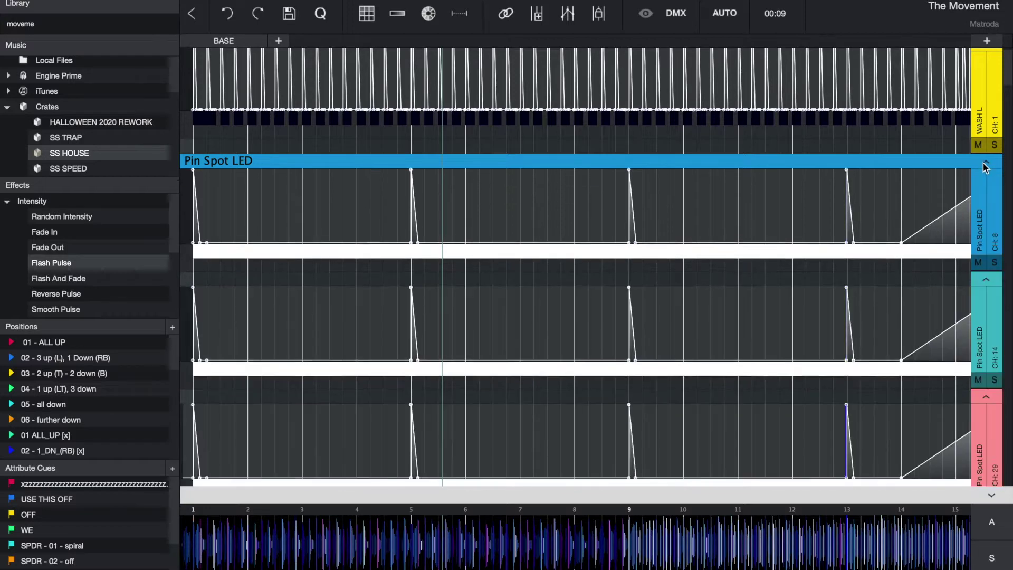
left_click(987, 164)
scroll(836, 203, "down", 5)
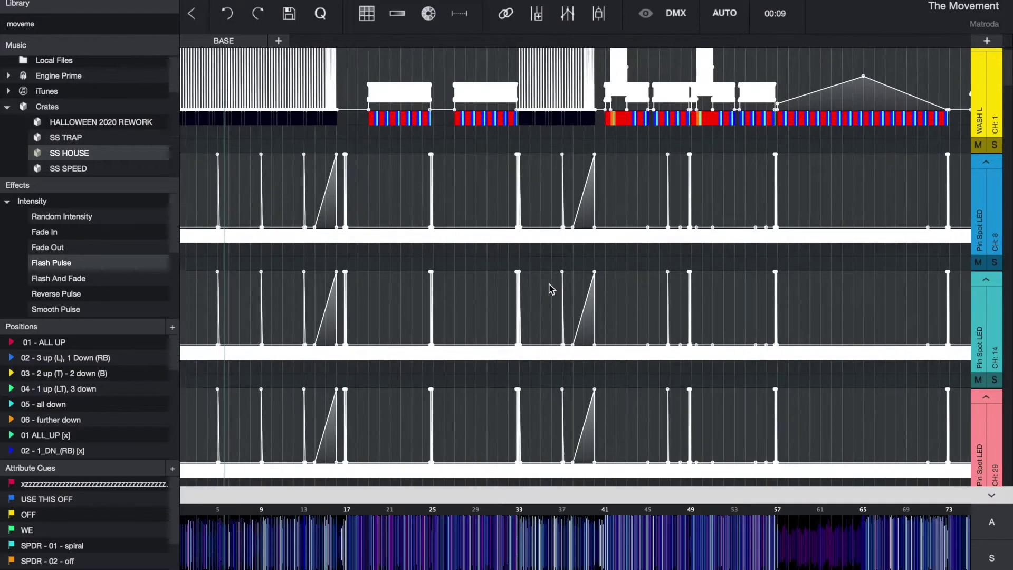
scroll(549, 288, "down", 3)
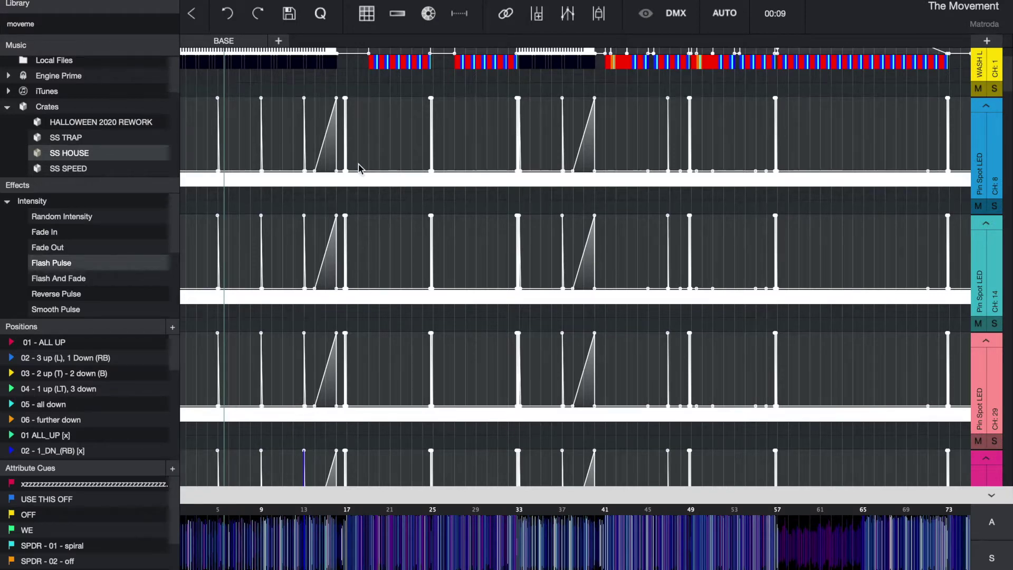
Highlight the Pin Spot LED CH: 35 intensity line from bar 1 to about bar 75
scroll(324, 321, "down", 3)
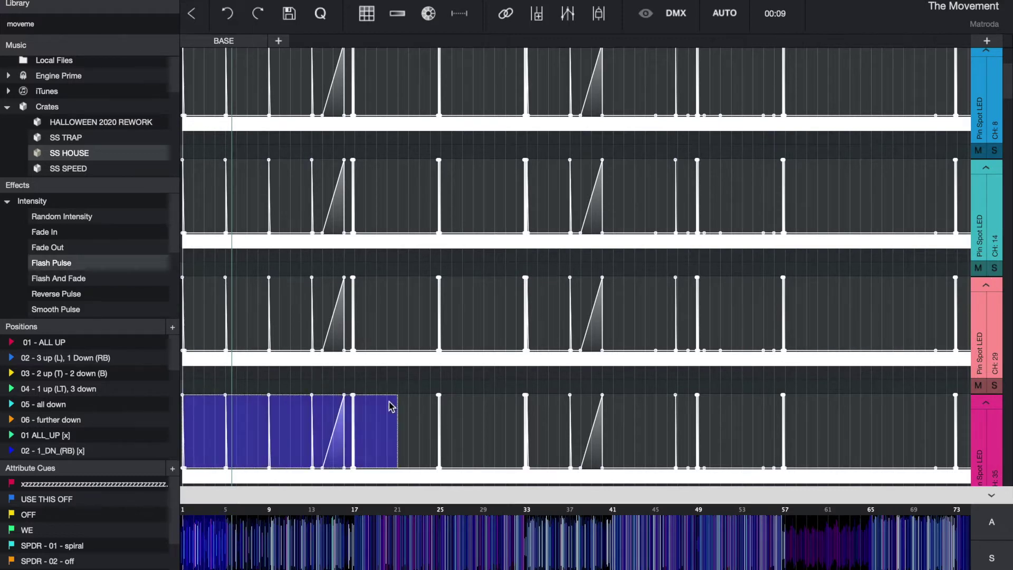
left_click_drag(391, 406, 956, 430)
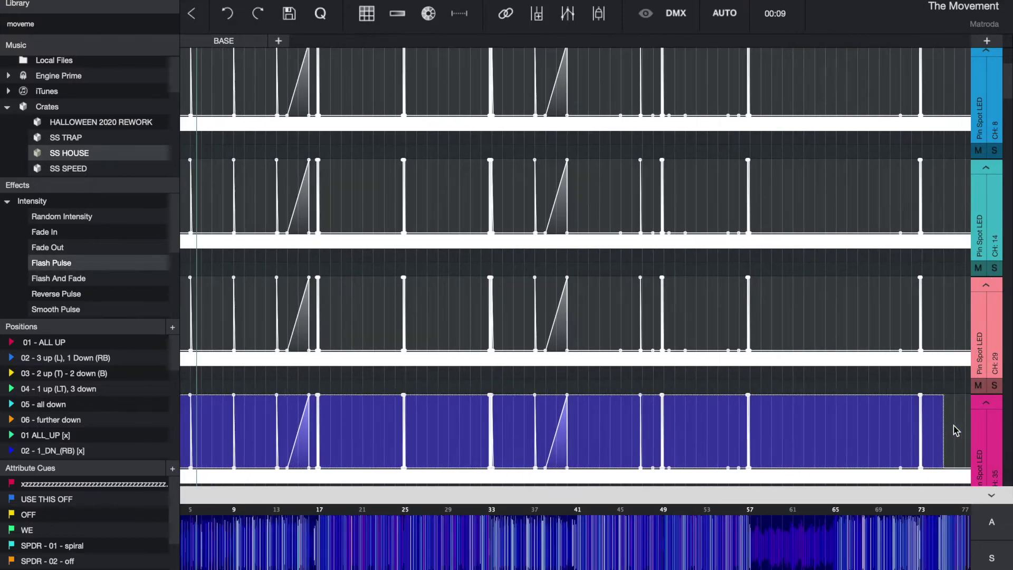
scroll(457, 435, "left", 2)
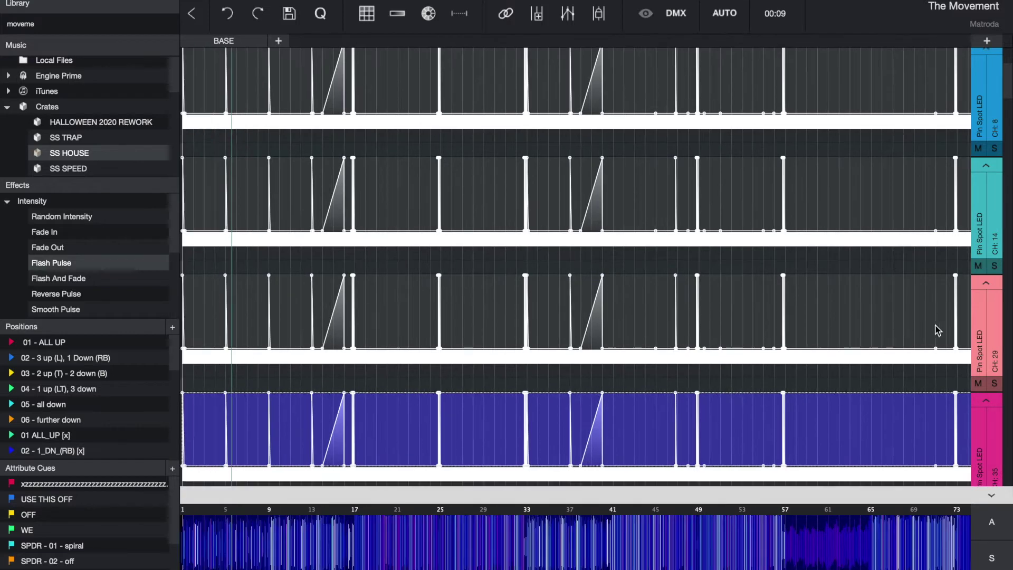
Collapse the Pin Spot LED tracks CH: 29, CH: 14 and CH: 8
left_click(986, 284)
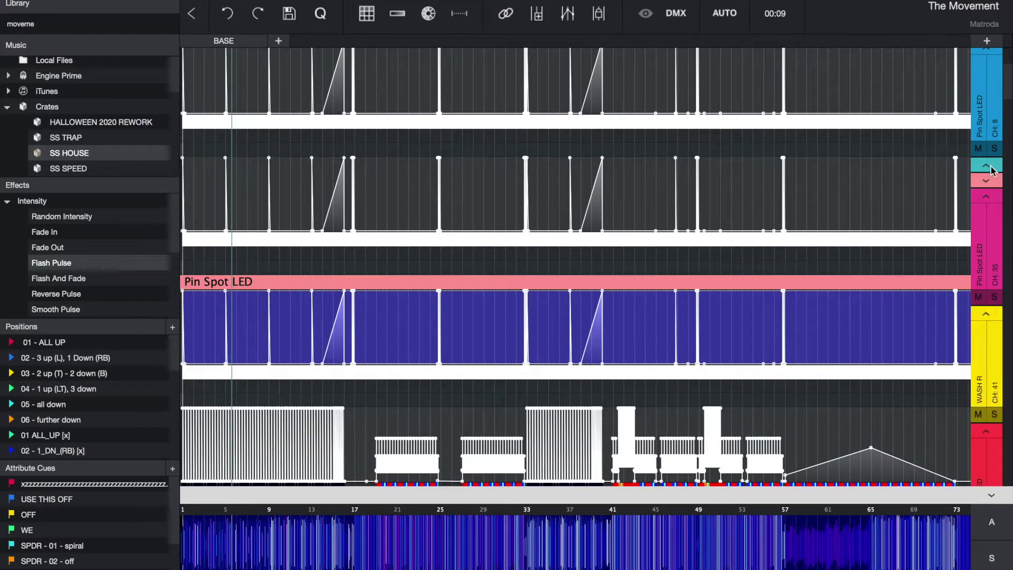
left_click(992, 167)
left_click(986, 136)
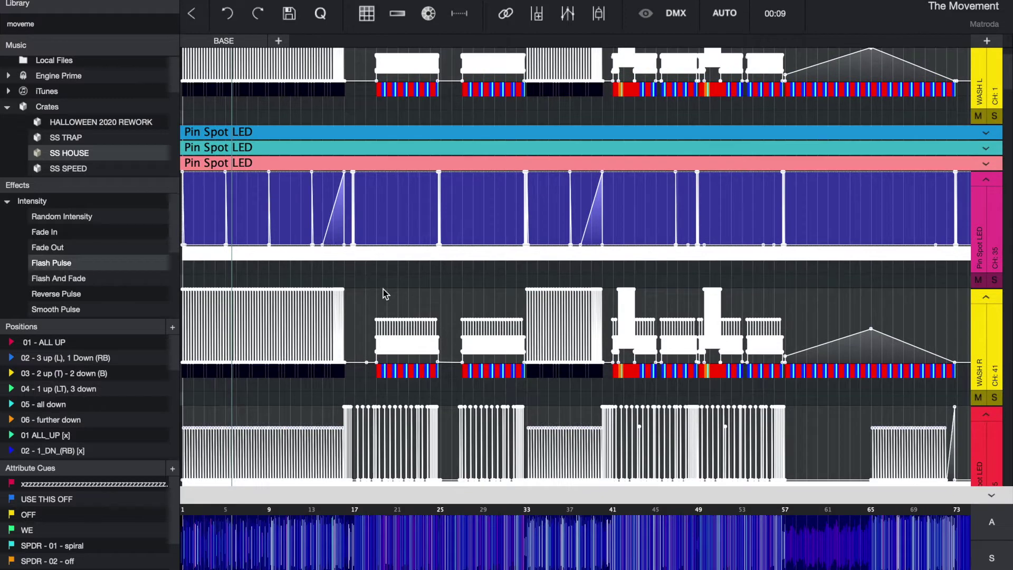
Highlight the intensity ramp between bars 14 and 16 on Pin Spot LED CH: 35 and play it from bar 14
left_click(383, 289)
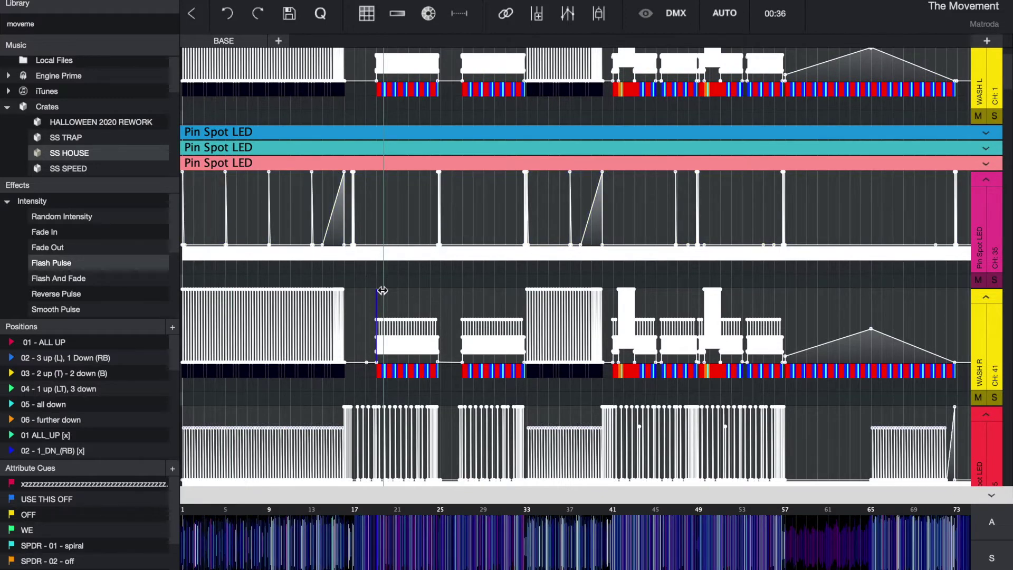
scroll(338, 292, "up", 10)
scroll(353, 306, "left", 1)
scroll(420, 317, "left", 2)
left_click(457, 334)
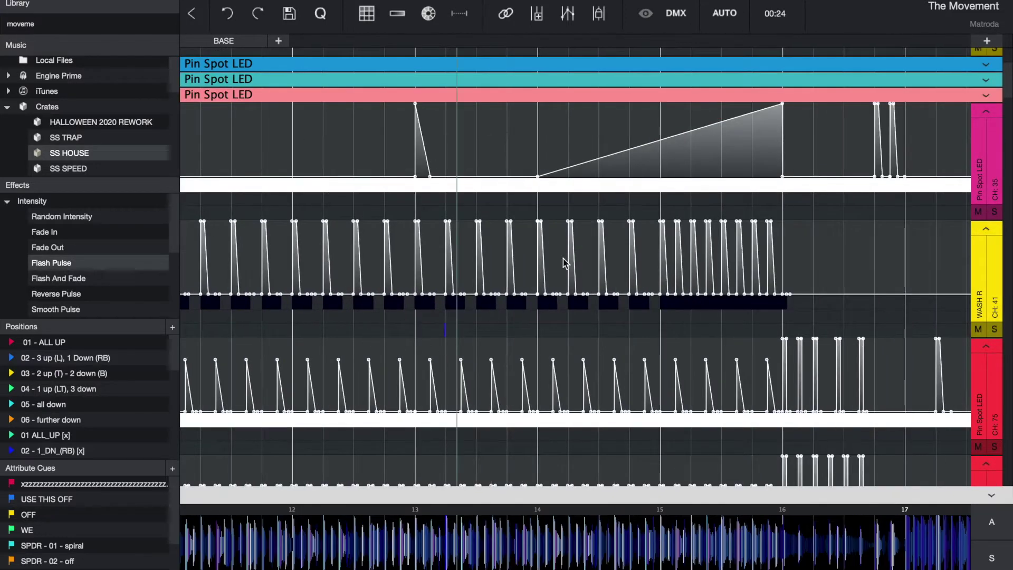
left_click_drag(513, 144, 814, 138)
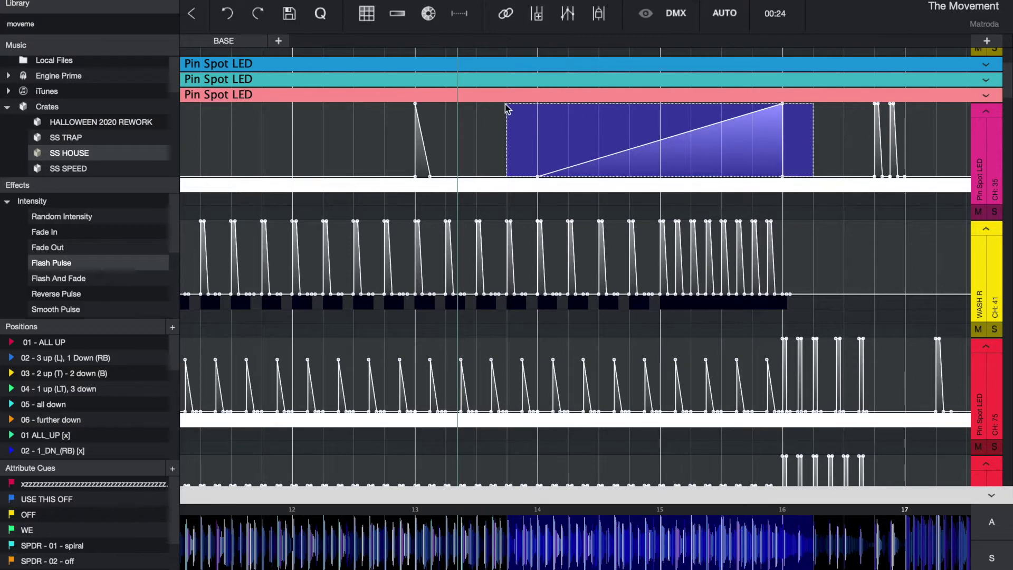
left_click(553, 140)
key("space")
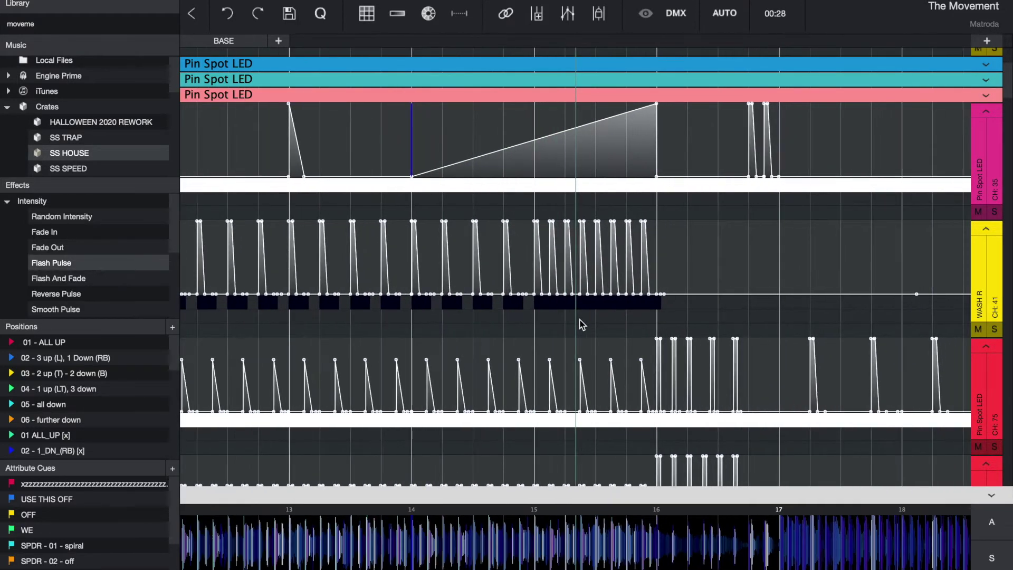
Highlight the offset flashes in bar 16 on the Pin Spot LED CH: 63 and CH: 2:32 tracks
scroll(582, 325, "down", 3)
scroll(581, 324, "down", 6)
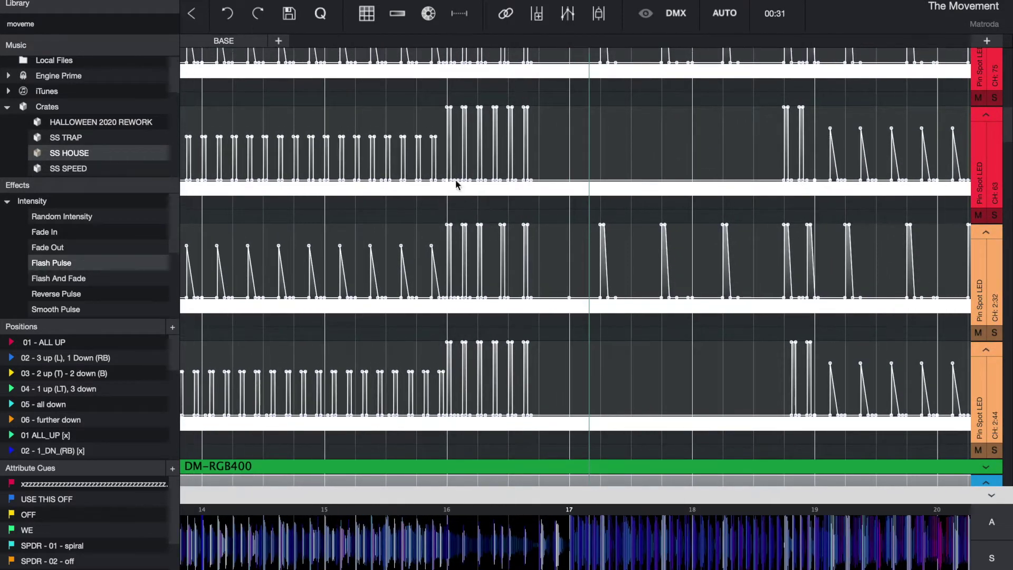
scroll(447, 149, "up", 5)
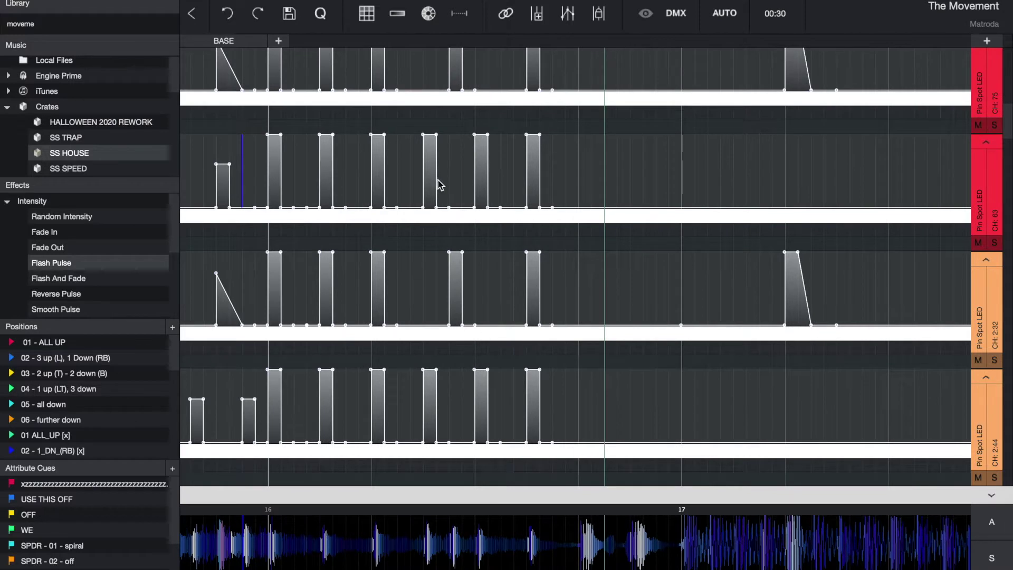
left_click_drag(458, 265, 424, 186)
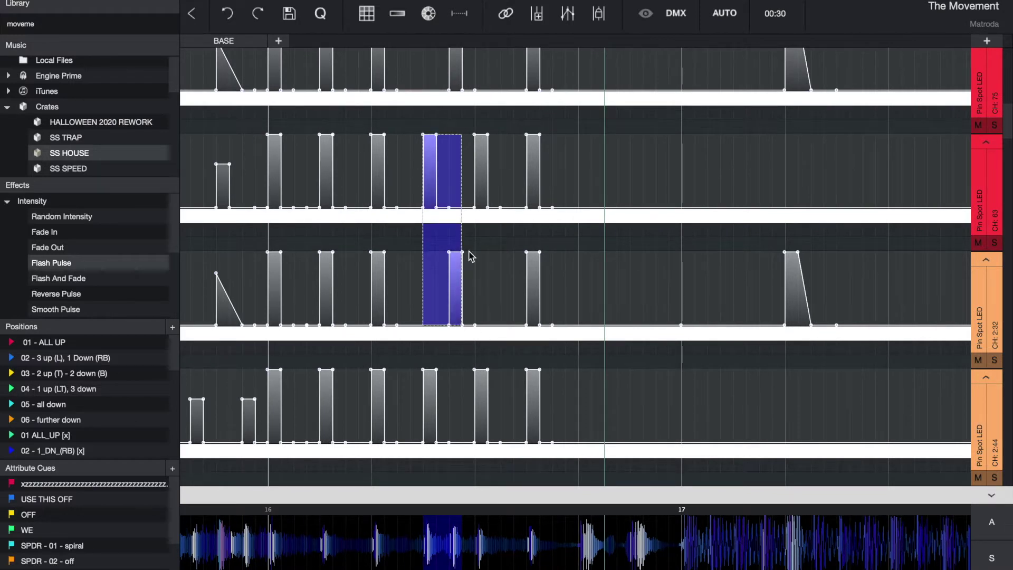
left_click_drag(536, 290, 435, 290)
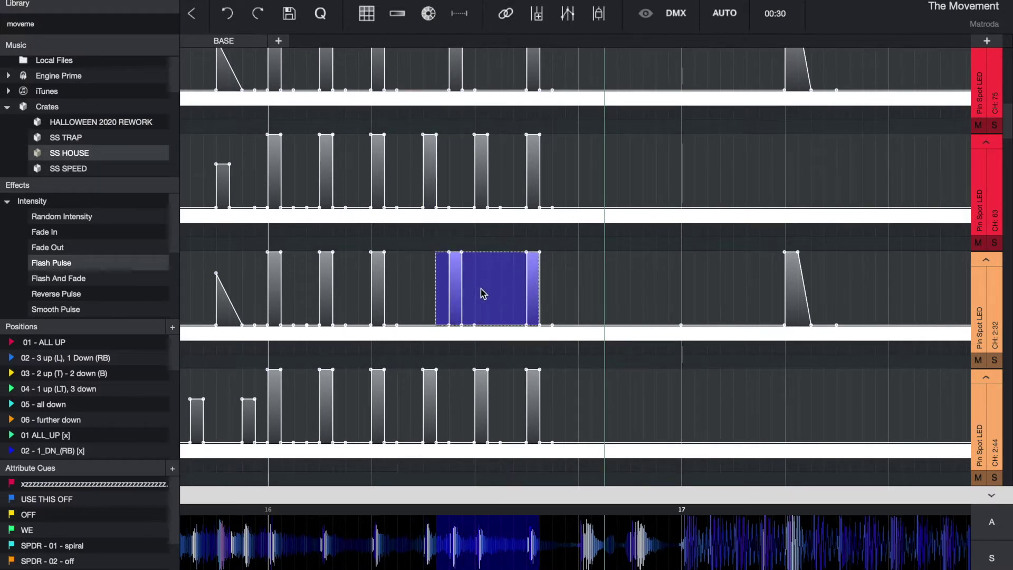
left_click(514, 296)
Point out the two flashes just before bar 17 on the Pin Spot LED CH: 35 track
scroll(518, 302, "up", 3)
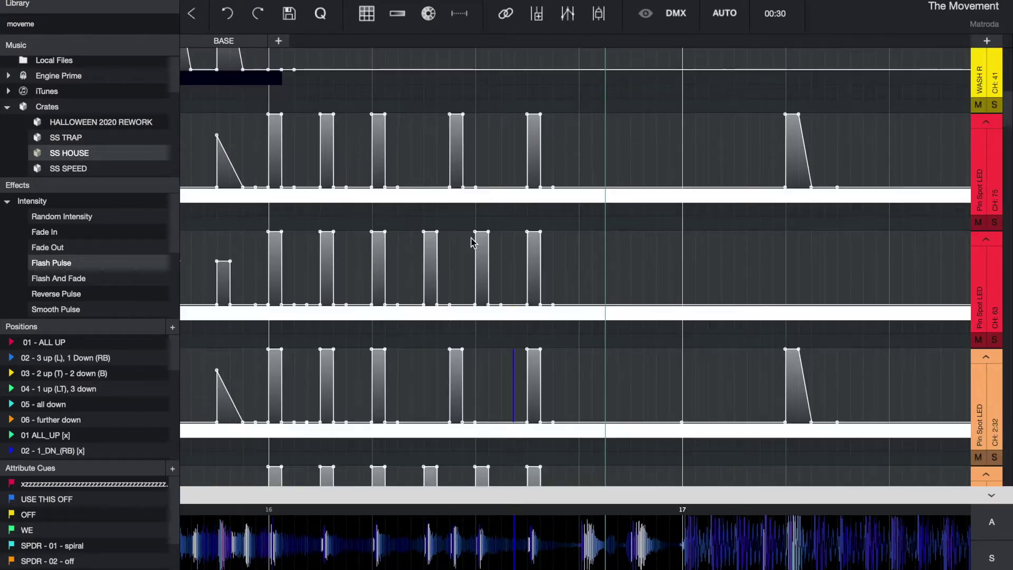
scroll(472, 216, "up", 9)
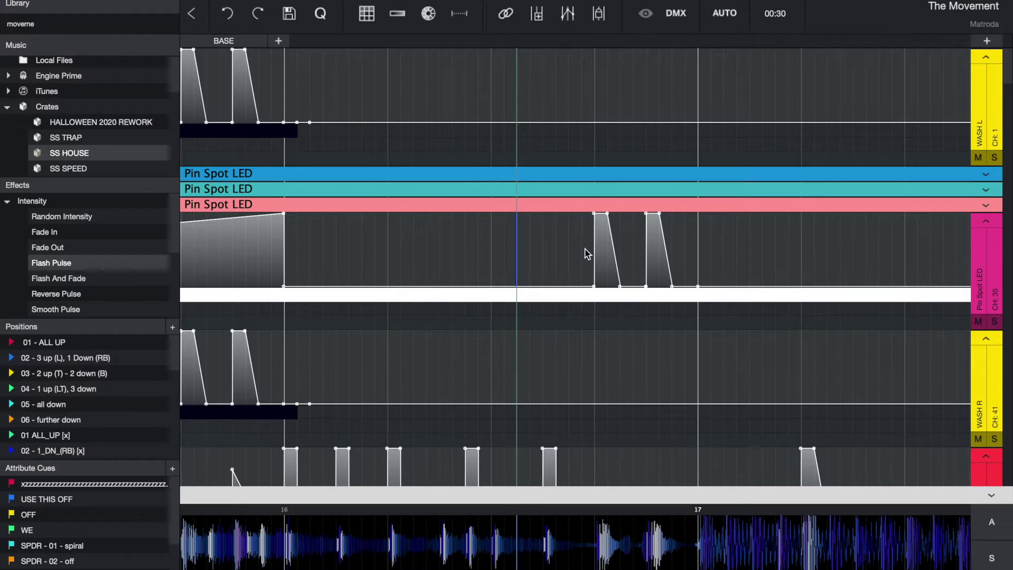
left_click(686, 264)
left_click(566, 258)
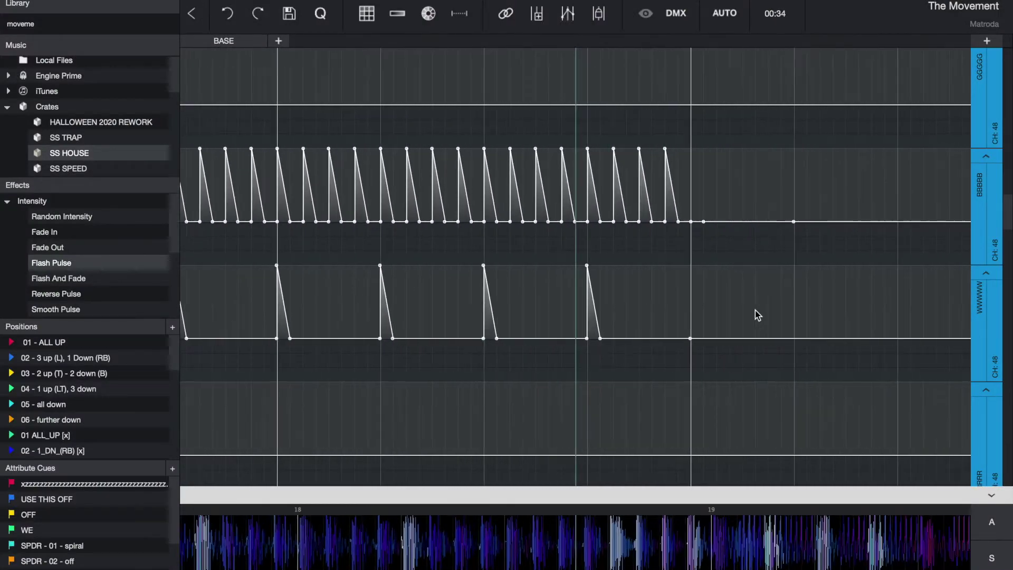
Show the Master Track, check its position cues at bars 19 and 17, and play from just before bar 17
left_click(992, 495)
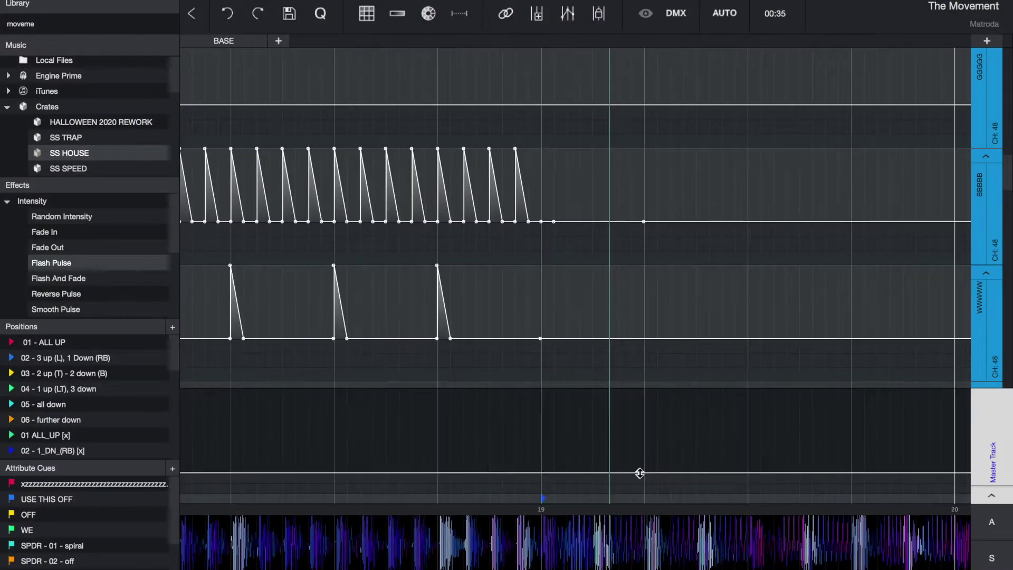
scroll(640, 473, "left", 5)
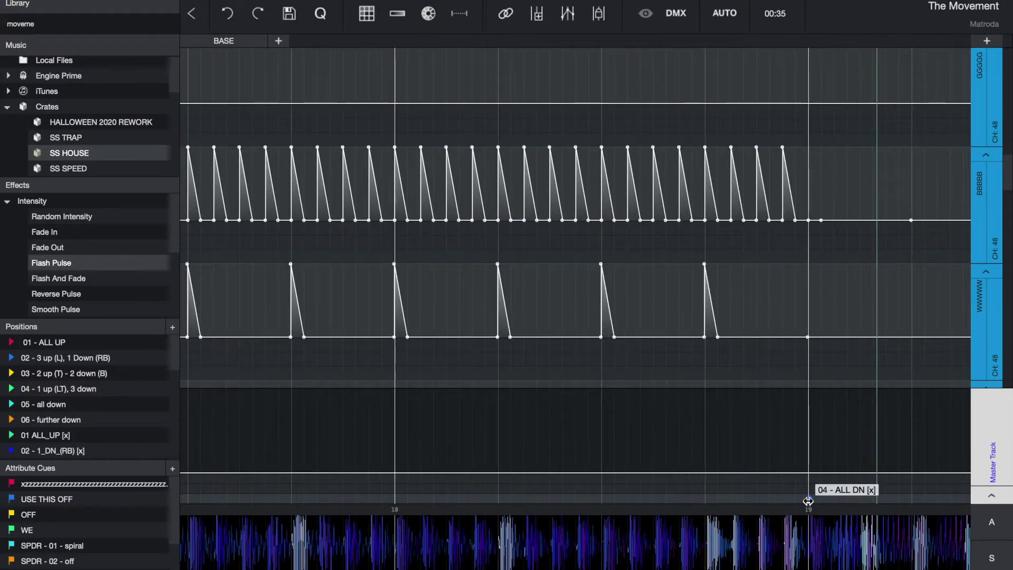
scroll(808, 502, "left", 5)
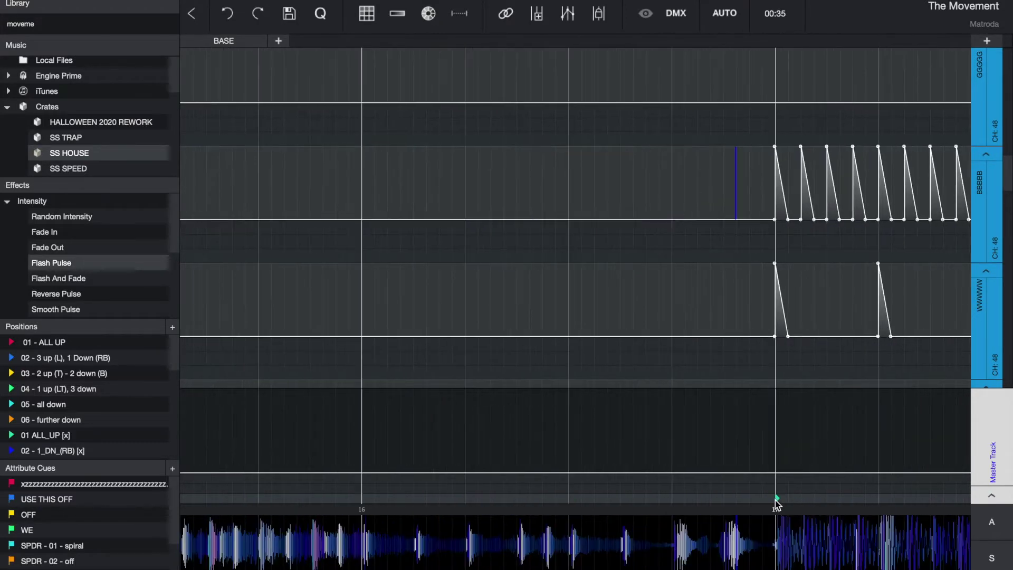
left_click(735, 255)
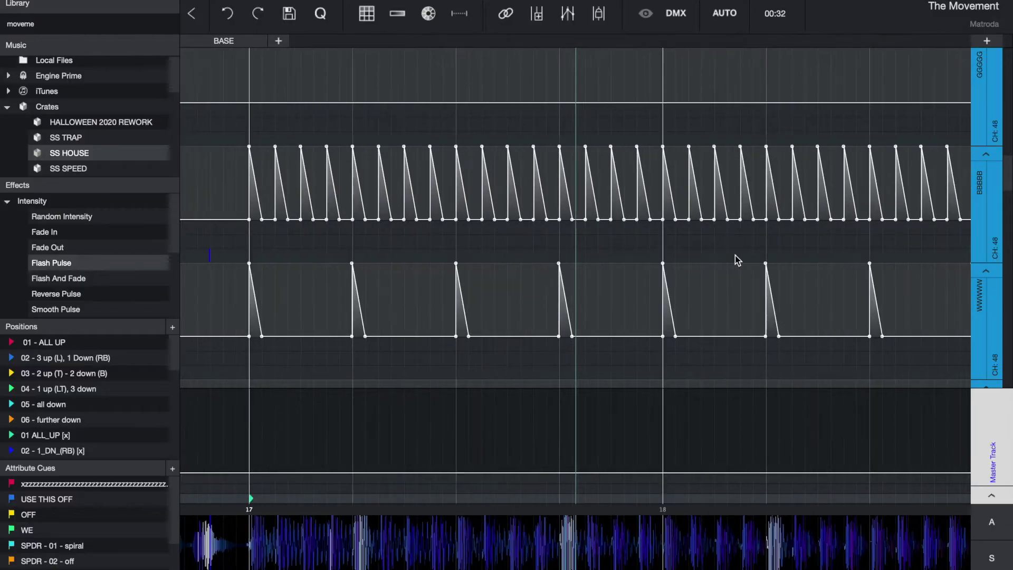
Examine the flashes leading into and following bar 19 on the Pin Spot LED CH: 75, 63, 2:32 and 2:44 tracks
key("minus")
key("minus")
key("minus")
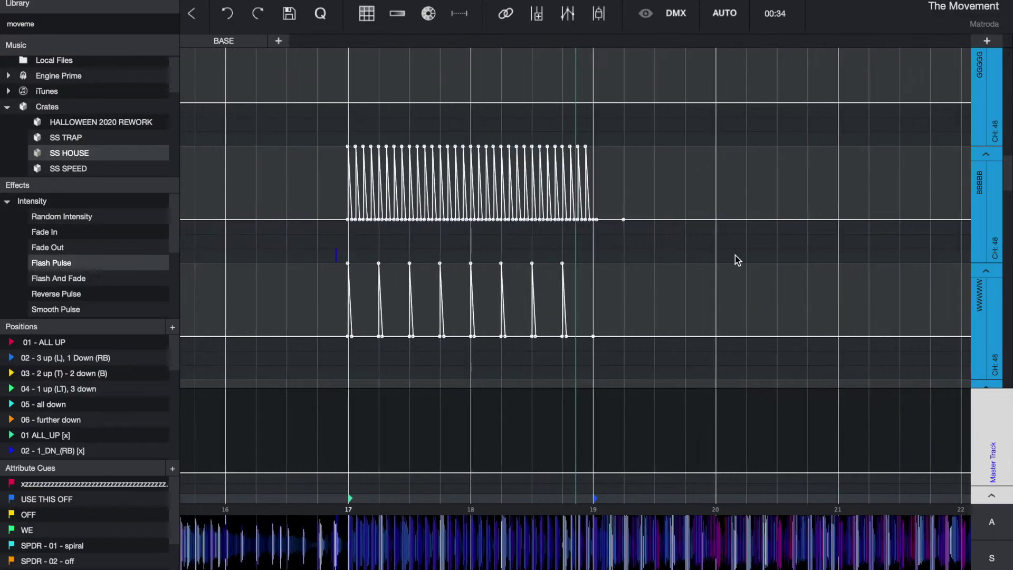
scroll(736, 258, "up", 5)
scroll(525, 140, "up", 4)
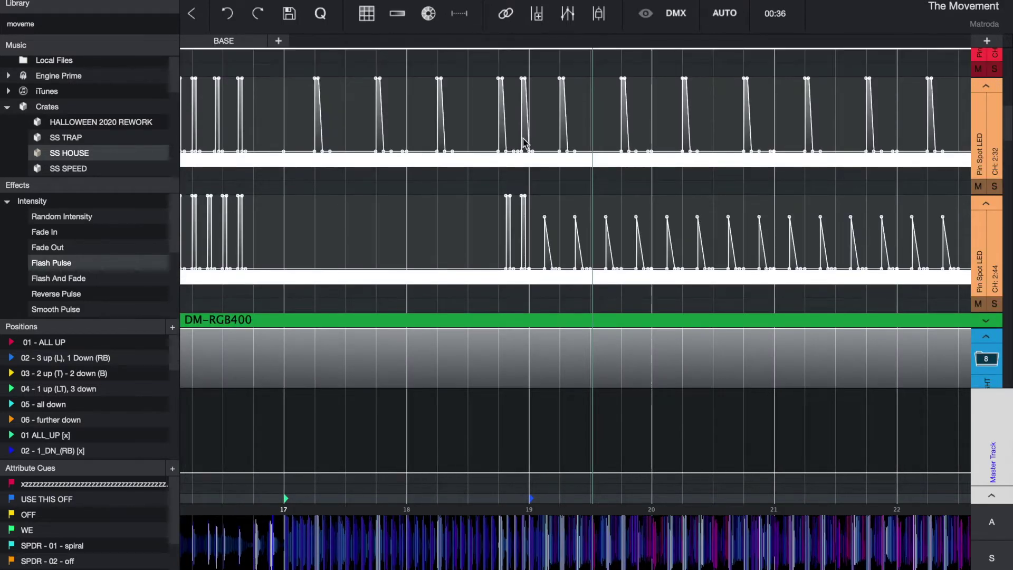
scroll(496, 160, "up", 3)
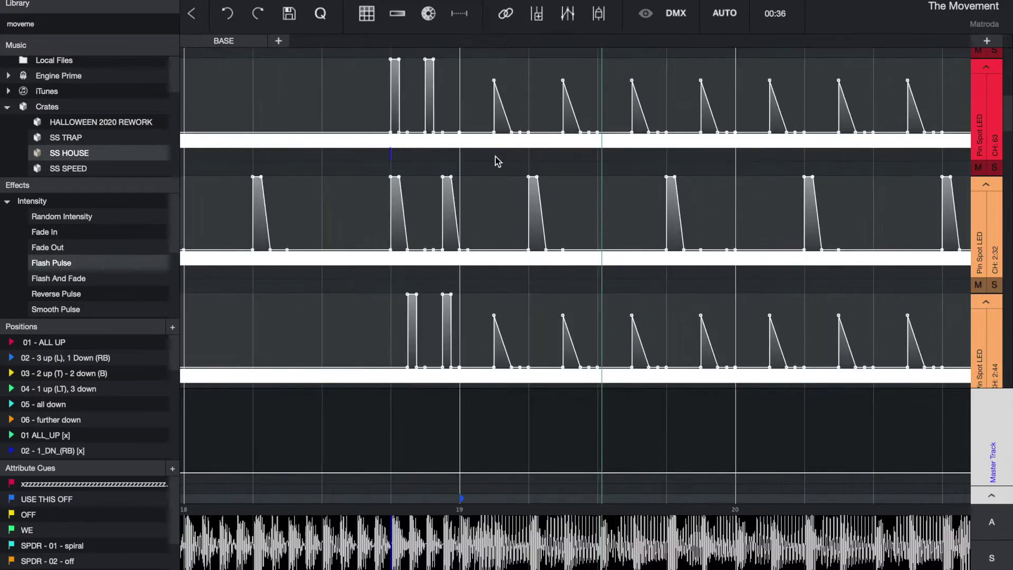
scroll(396, 140, "up", 2)
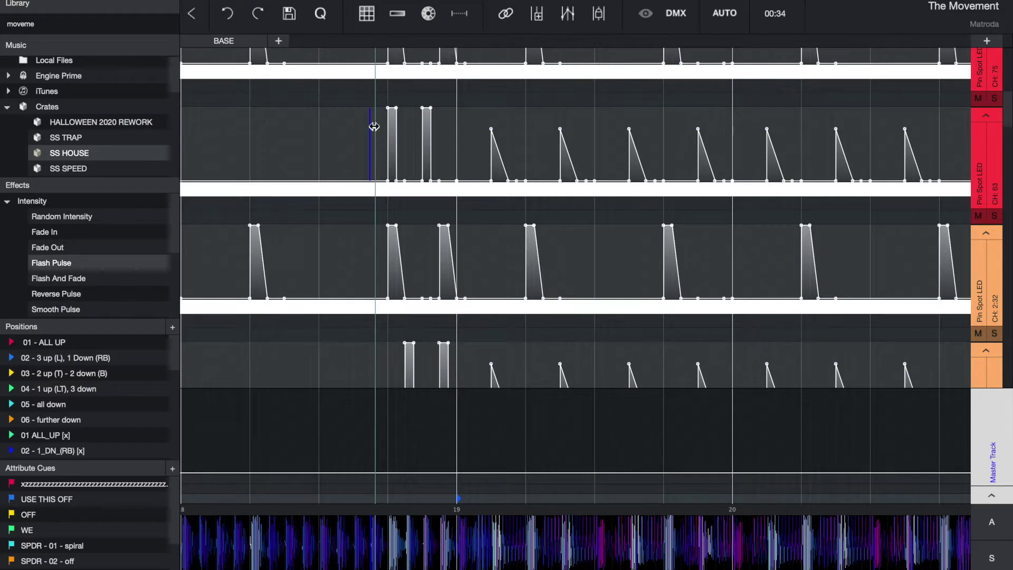
scroll(375, 131, "up", 5)
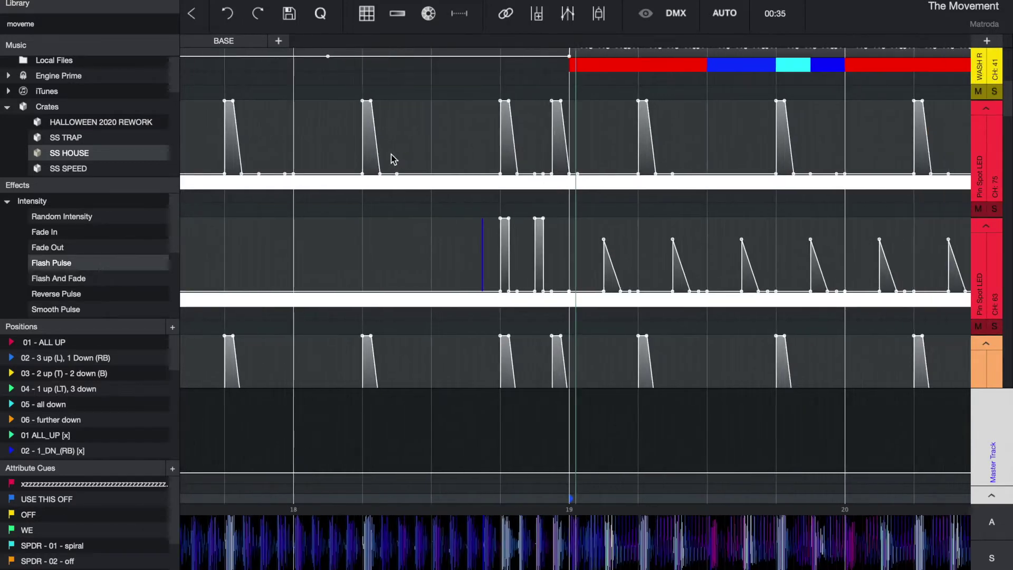
scroll(425, 151, "up", 2)
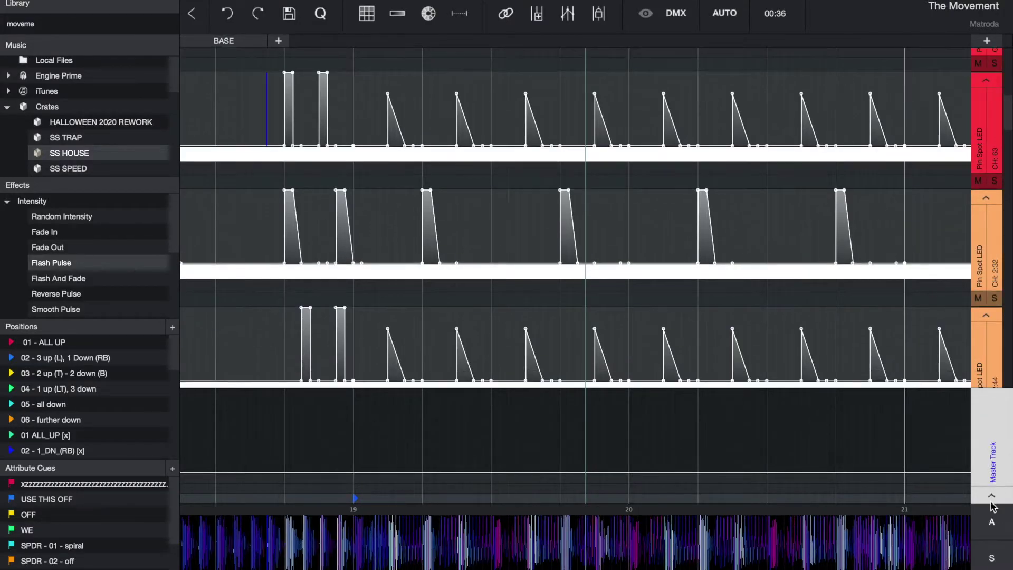
Collapse the Master Track and highlight the second half of bar 19 across the four Pin Spot LED tracks
left_click(957, 495)
scroll(556, 347, "up", 4)
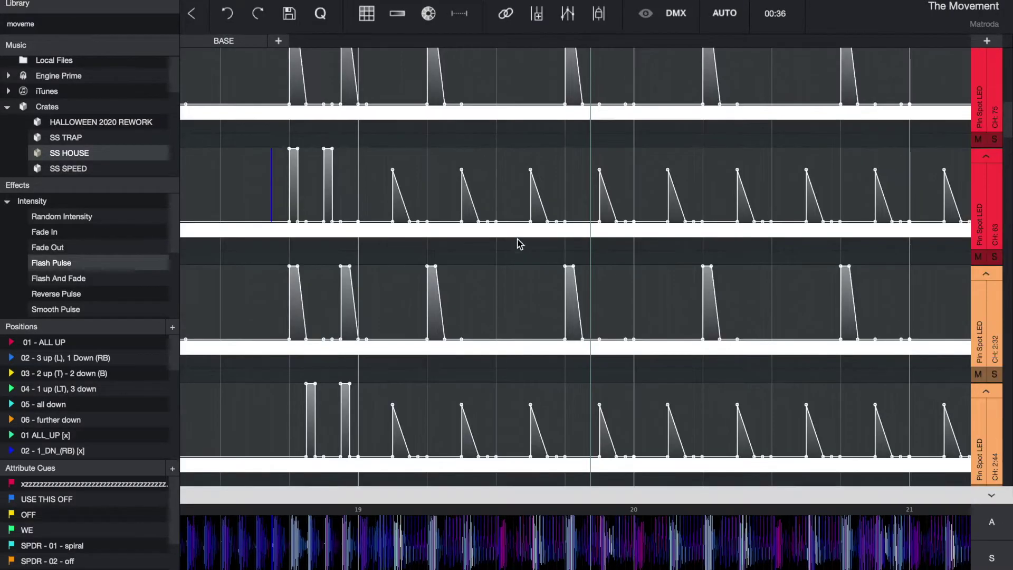
left_click_drag(410, 289, 508, 297)
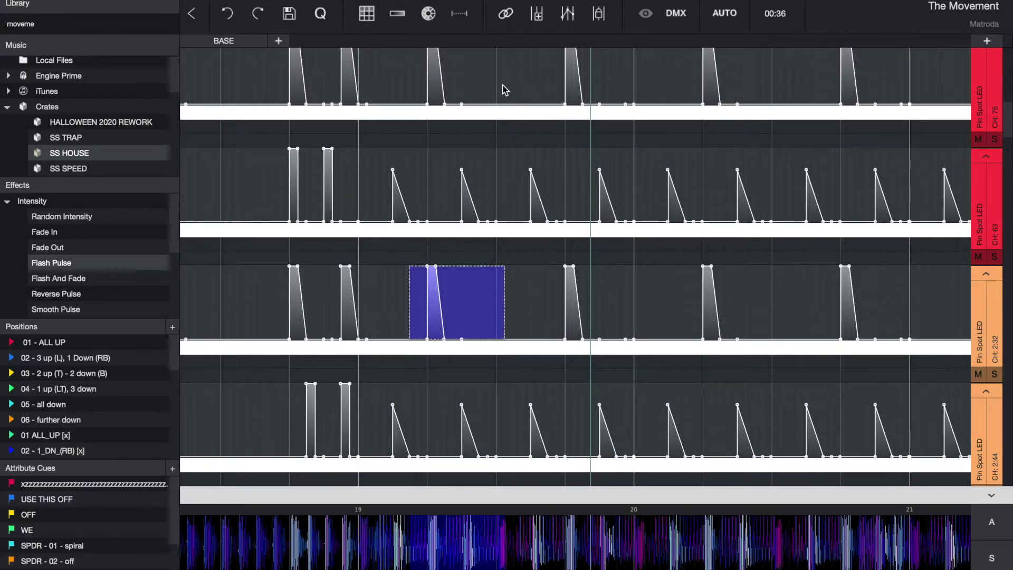
left_click_drag(502, 90, 638, 468)
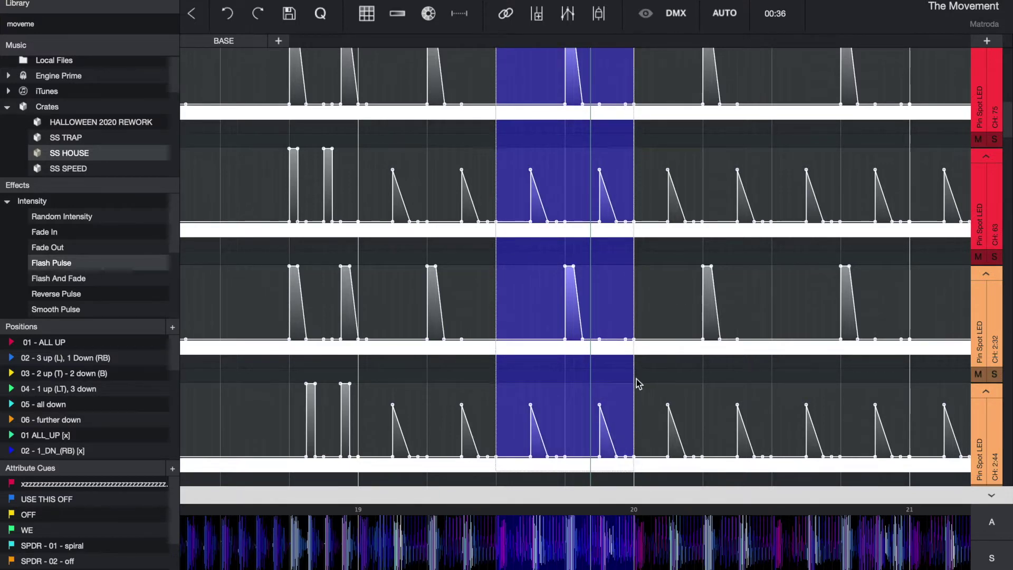
Play the pin spot tracks from the middle of bar 22 and check the extra flash just before bar 23
scroll(877, 375, "right", 10)
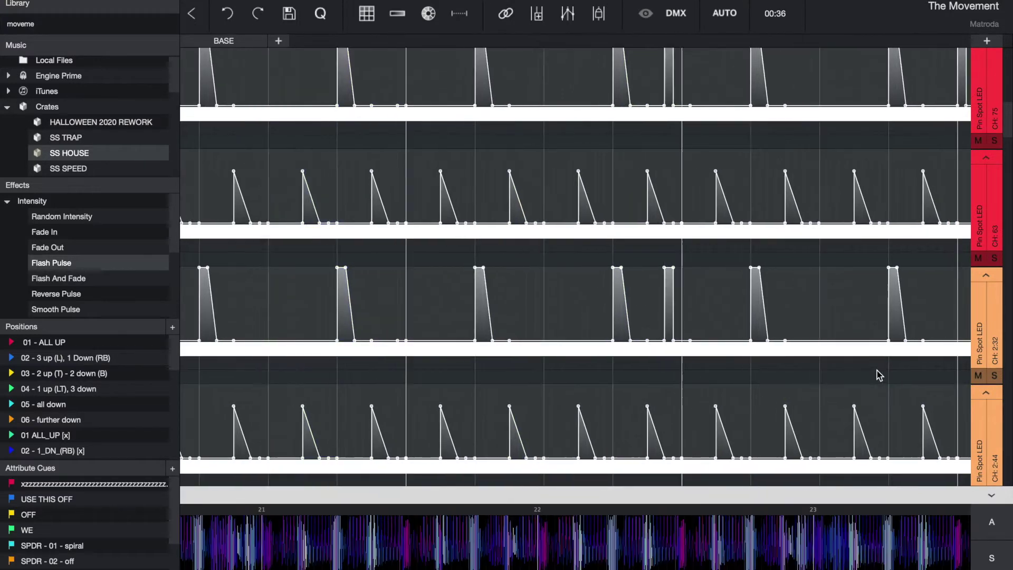
scroll(877, 375, "left", 4)
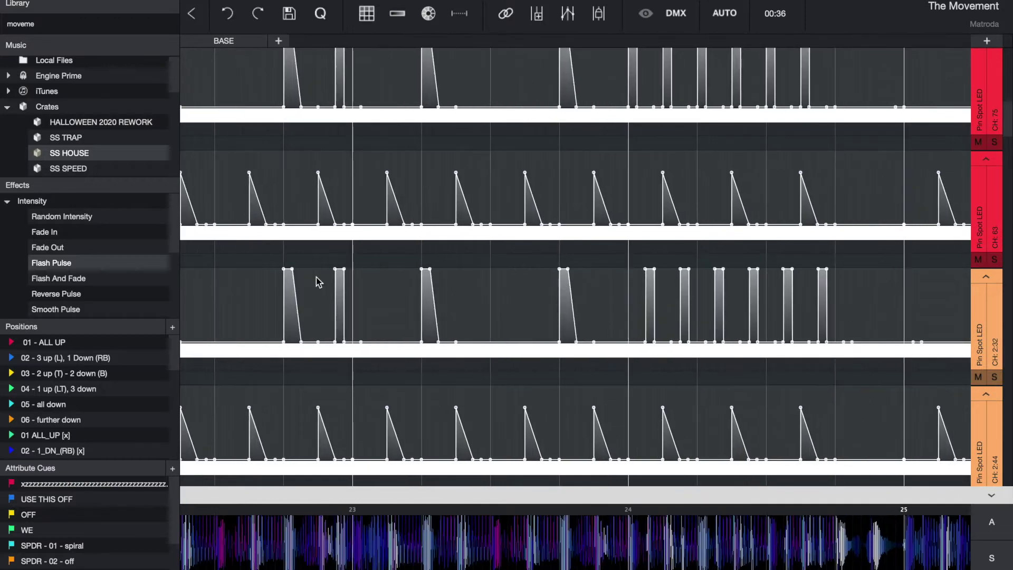
left_click(247, 374)
key("space")
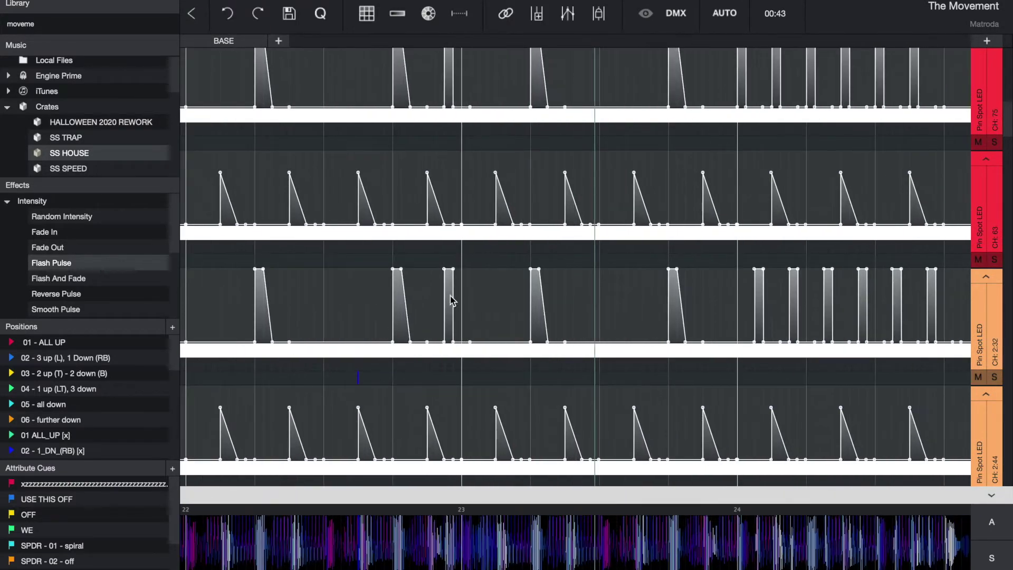
scroll(500, 293, "left", 9)
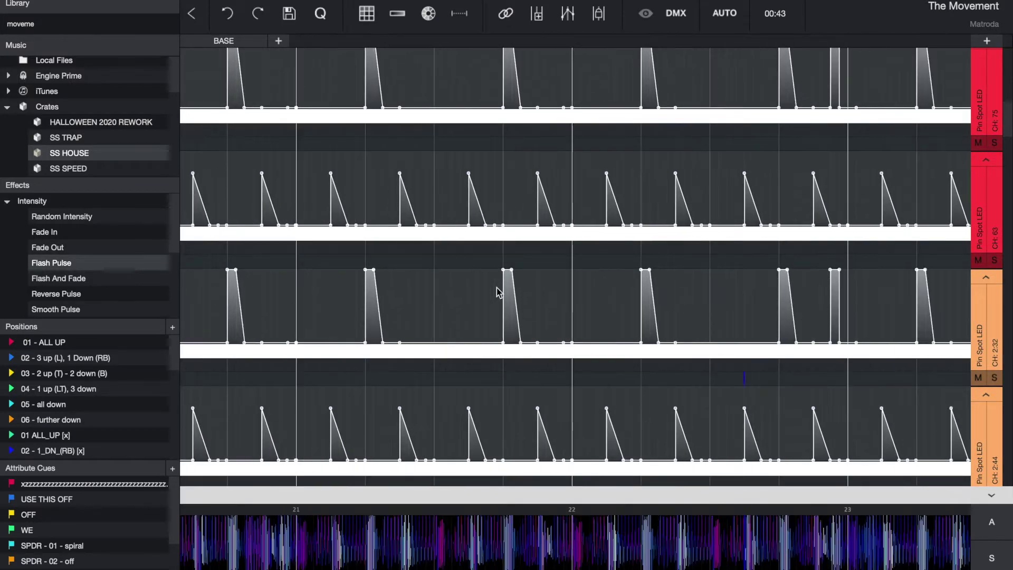
scroll(500, 293, "right", 9)
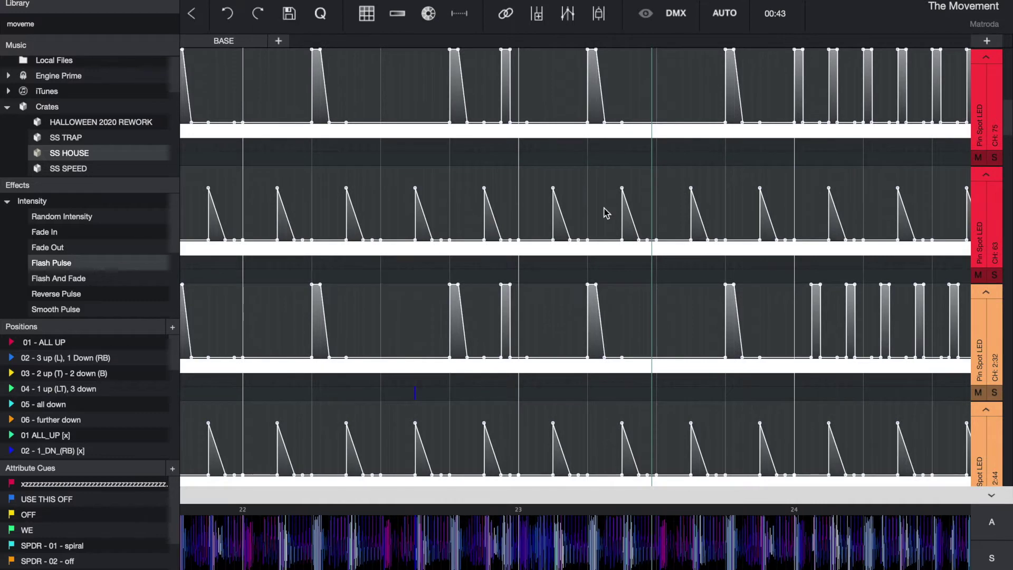
Review the alternating pin spot flashes in bar 24 and highlight the two flashes just before bar 25 on Pin Spot LED CH: 35
scroll(607, 211, "up", 2)
scroll(607, 211, "right", 3)
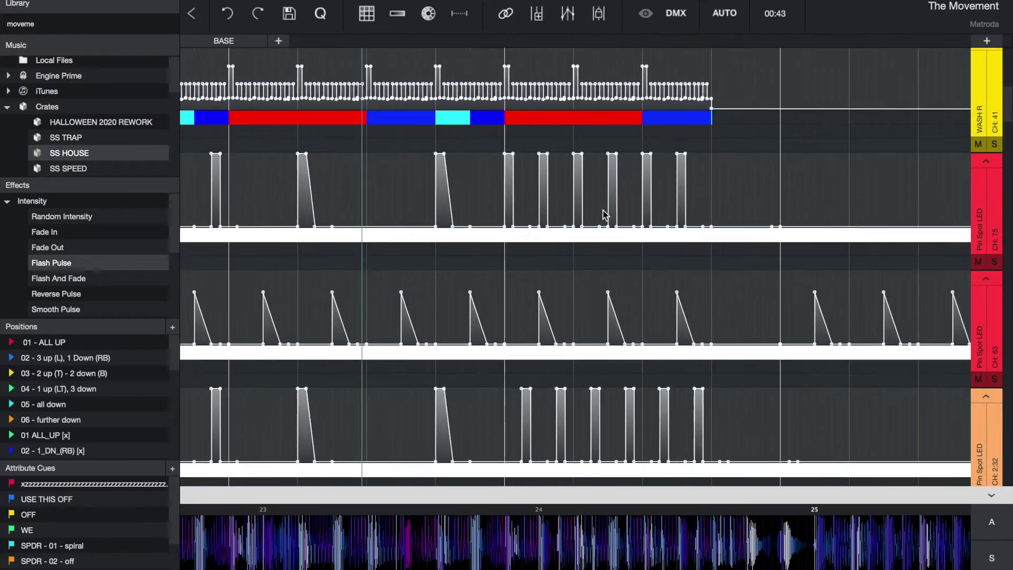
scroll(514, 238, "down", 2)
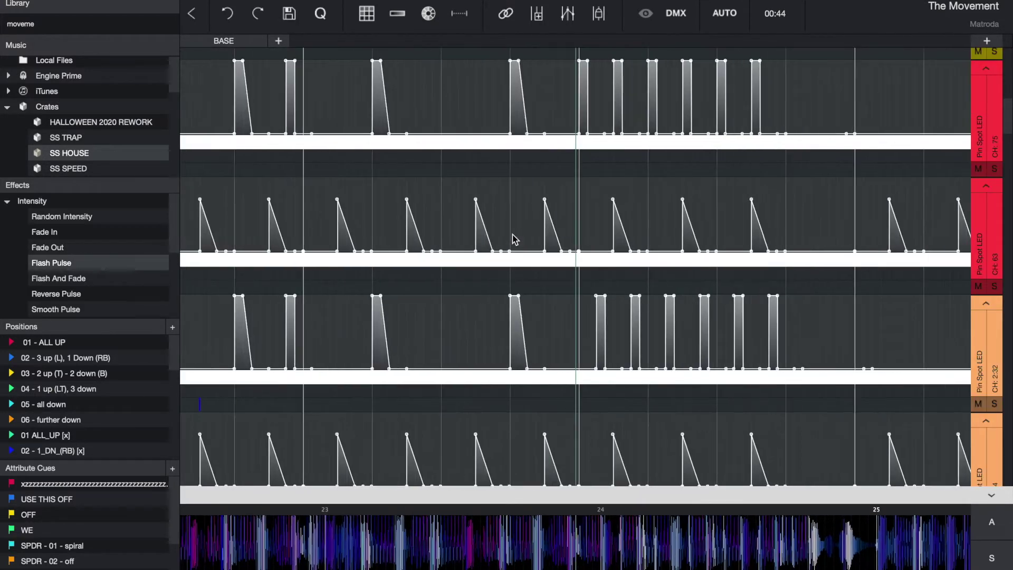
scroll(511, 238, "up", 6)
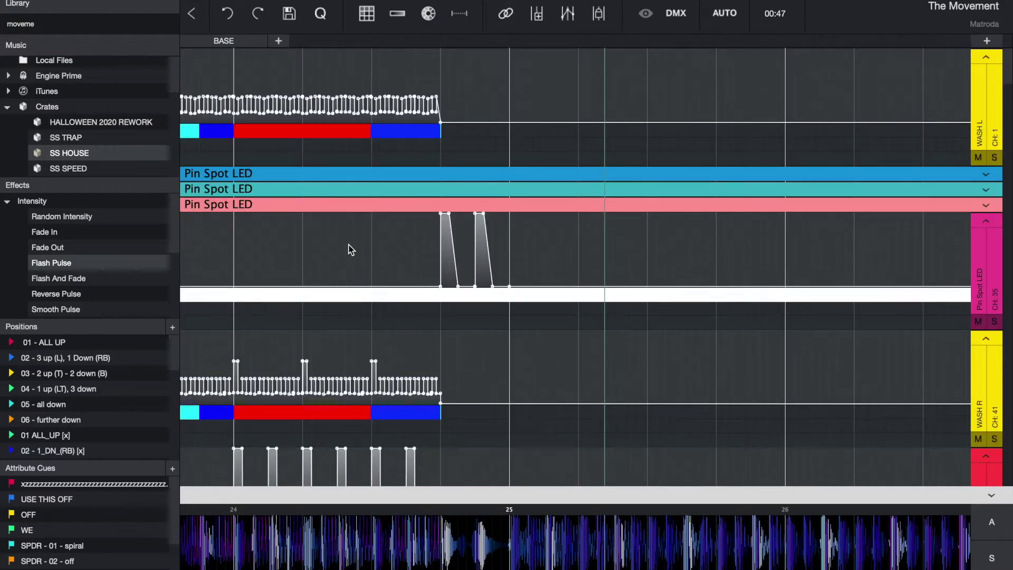
scroll(348, 250, "down", 8)
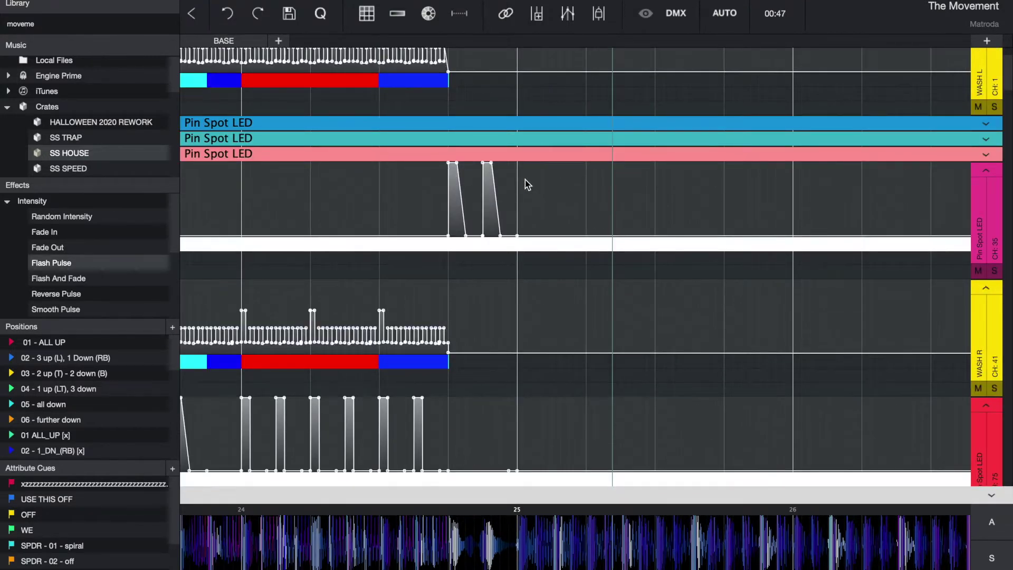
left_click_drag(430, 181, 525, 180)
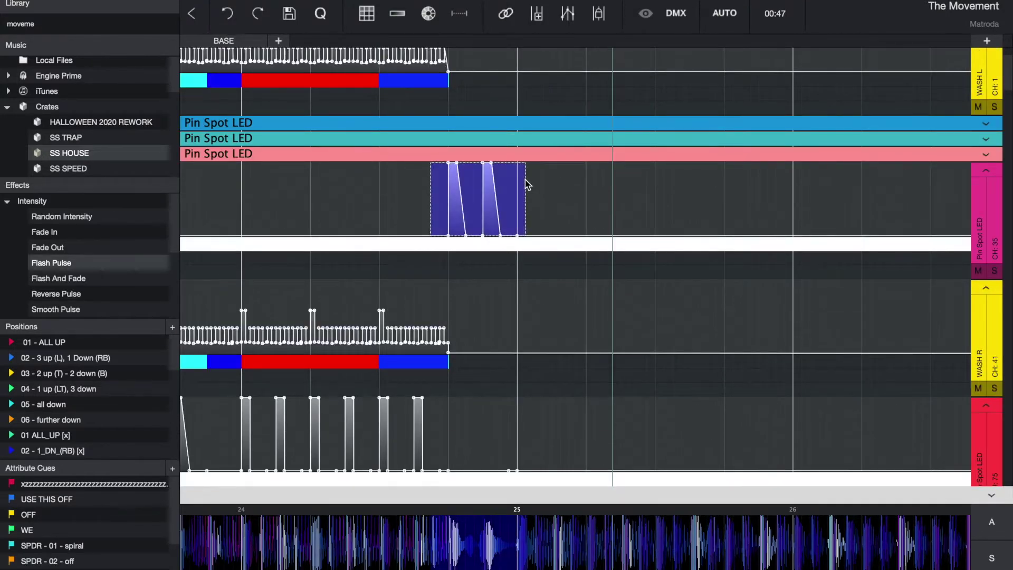
Highlight the first pulse at bar 19 on the WASH L track and play from bar 19
scroll(526, 181, "left", 10)
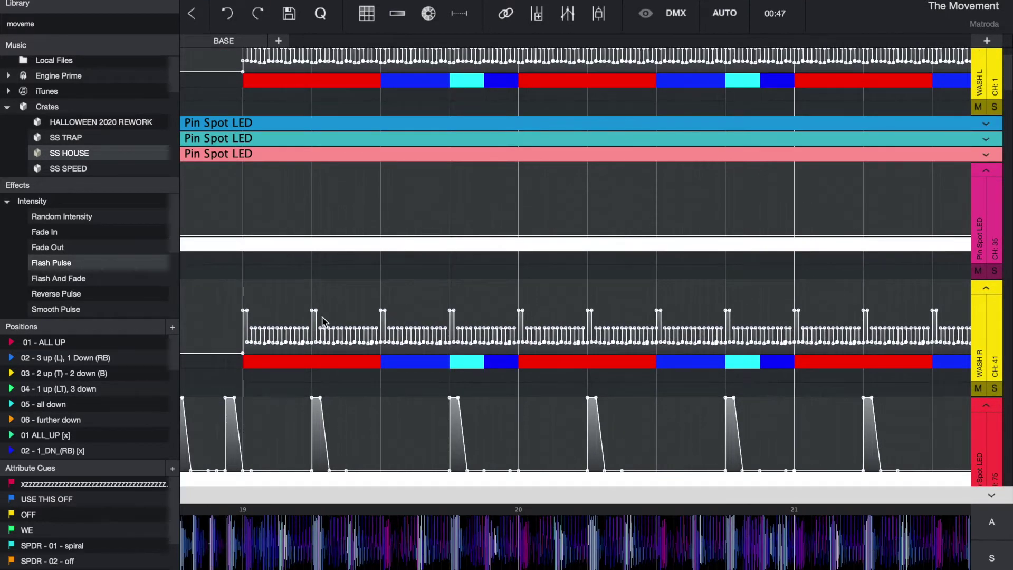
scroll(325, 320, "up", 5)
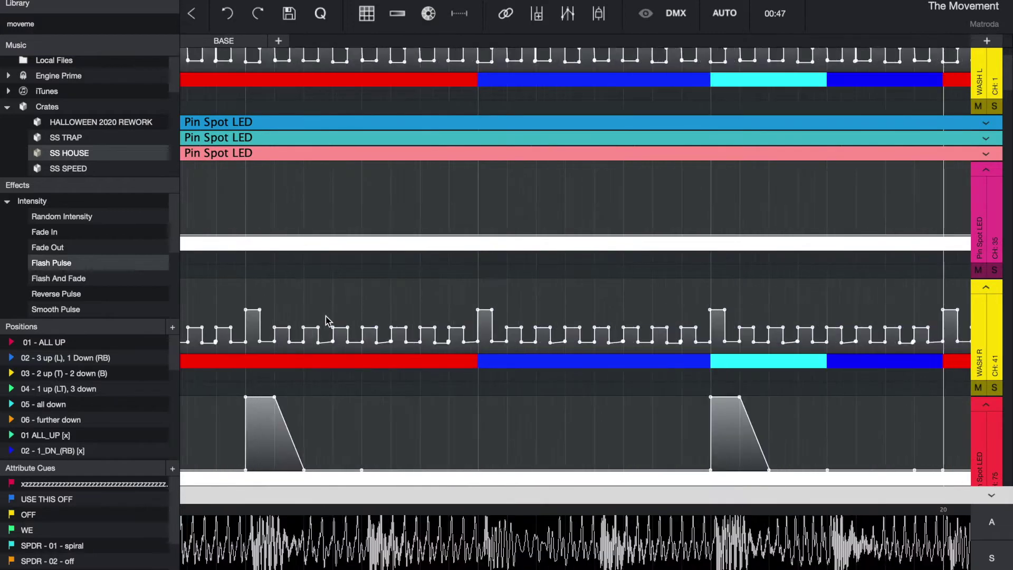
scroll(407, 299, "left", 5)
scroll(408, 299, "up", 2)
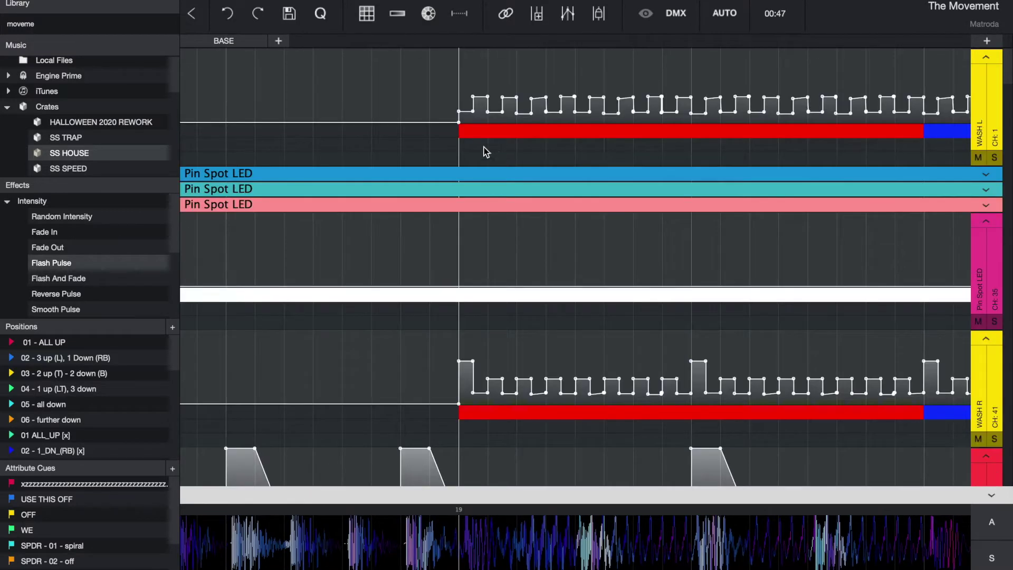
left_click_drag(467, 77, 506, 78)
left_click(468, 73)
key("space")
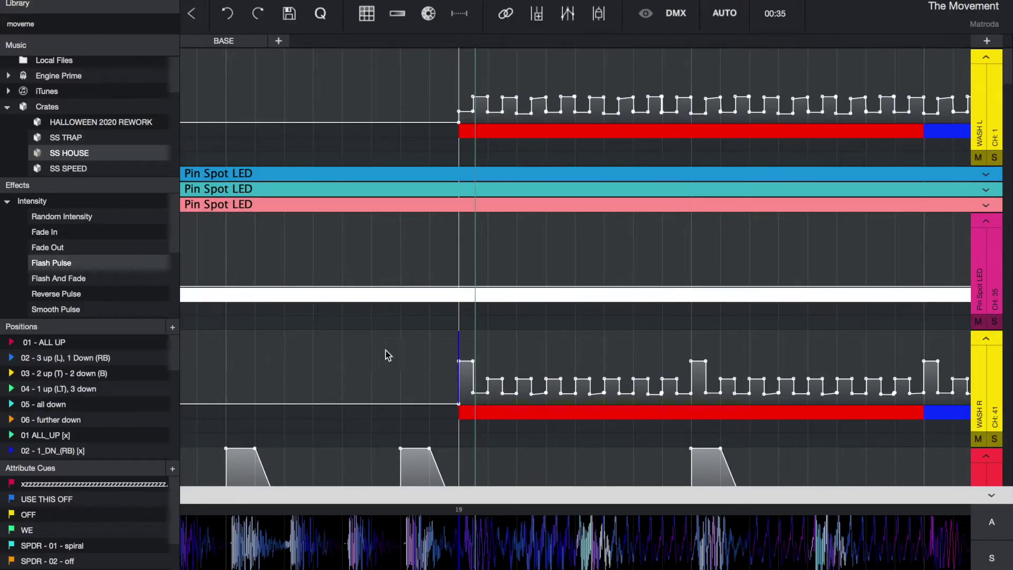
Play from just before bar 19 and highlight the first tall pulse on the WASH R track
left_click(372, 354)
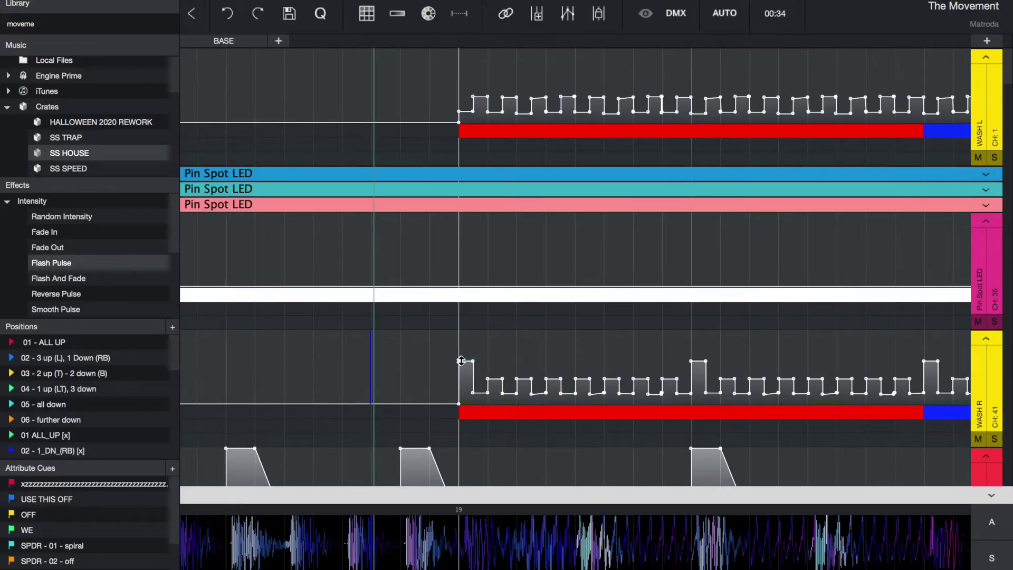
left_click_drag(475, 378, 483, 368)
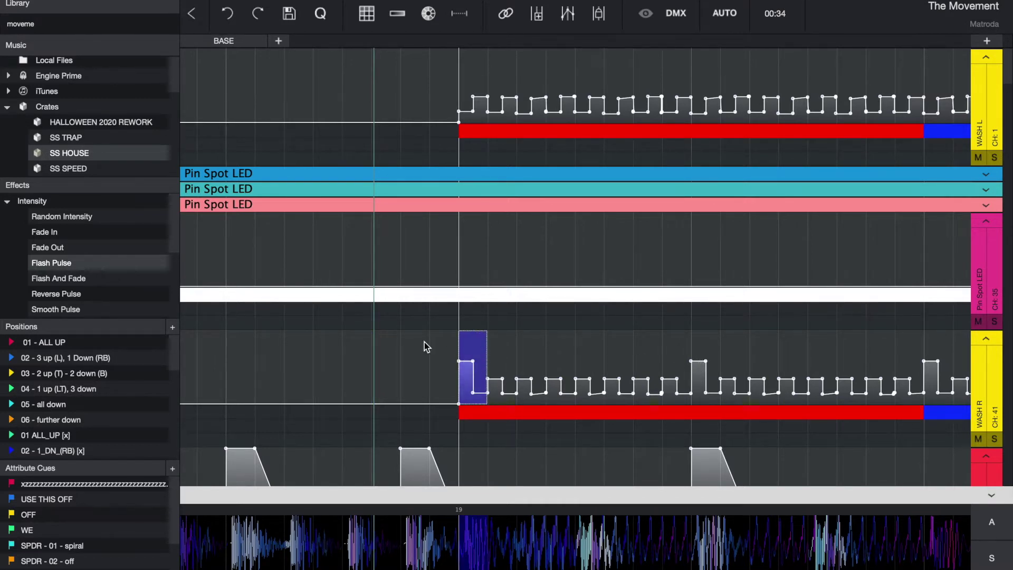
Apply a pulse effect at 100% with 1/32 beat length to the third beat of bar 18 on the WASH R track
scroll(427, 346, "left", 5)
left_click_drag(246, 364, 471, 362)
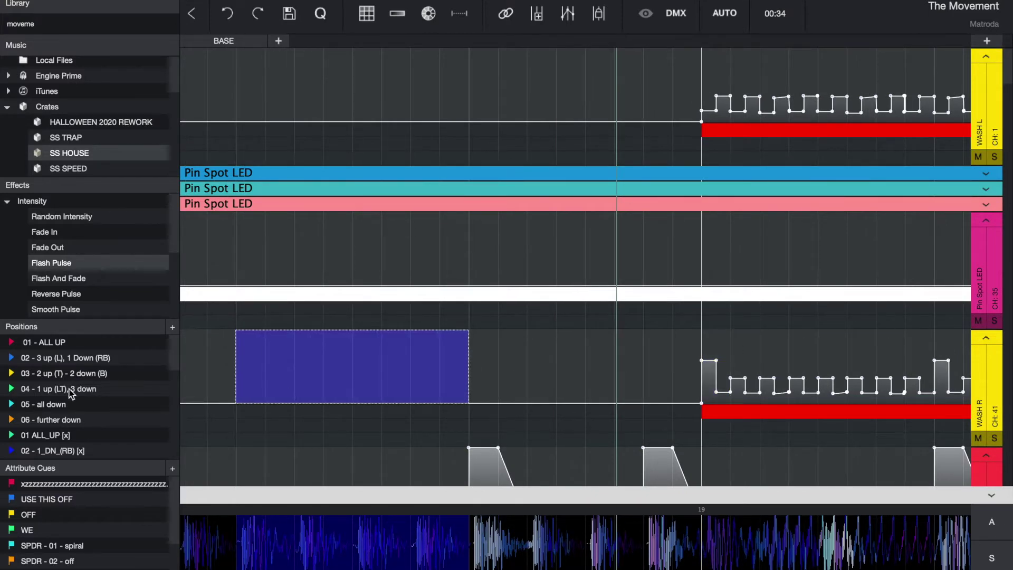
left_click_drag(190, 289, 272, 369)
left_click(389, 296)
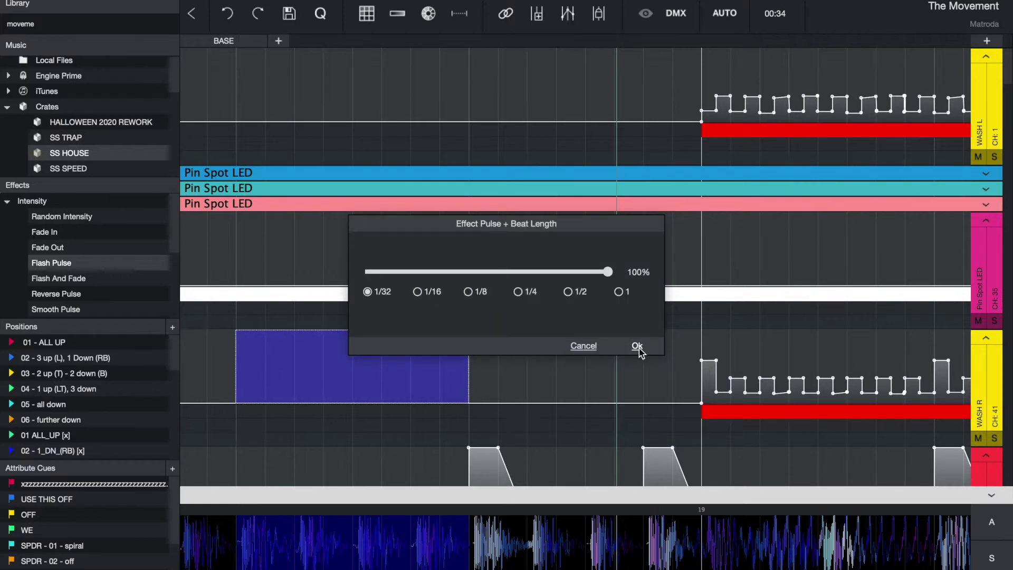
left_click(638, 347)
Raise the low points of the new WASH R pulses close to full intensity so that only shallow dips remain
left_click_drag(257, 403, 288, 353)
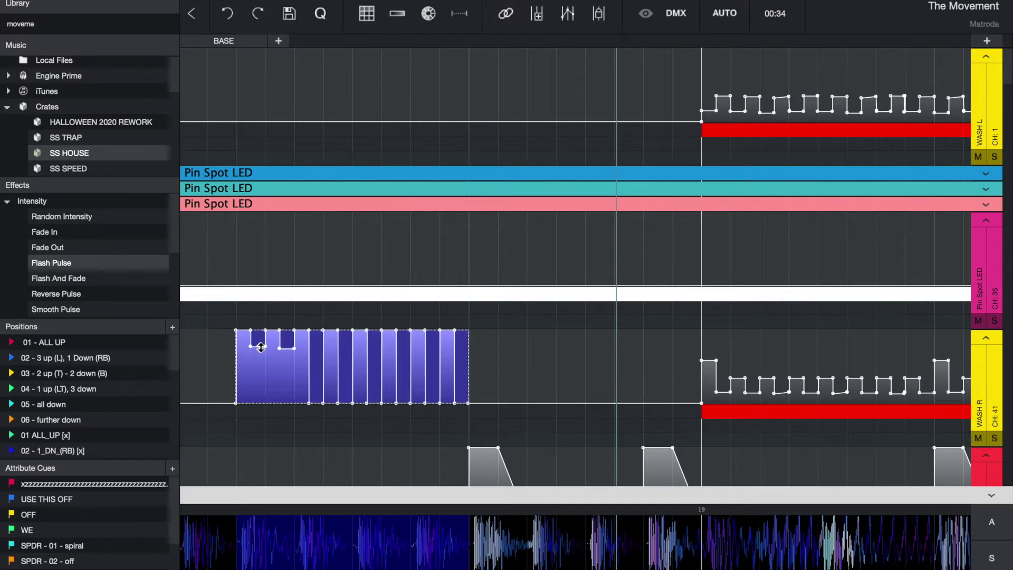
left_click_drag(261, 348, 261, 348)
left_click_drag(314, 402, 315, 348)
left_click_drag(345, 402, 376, 349)
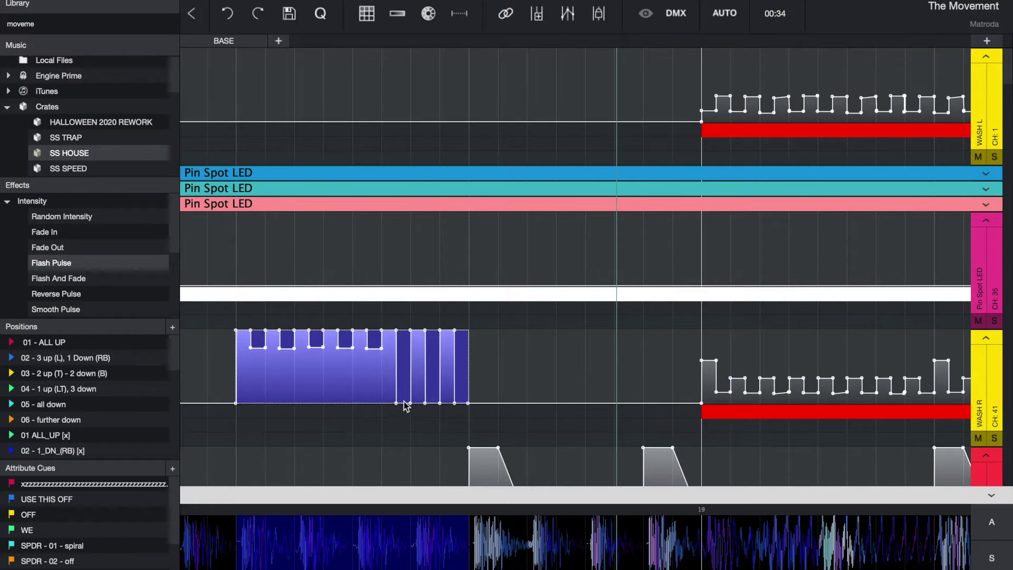
left_click_drag(403, 366, 401, 351)
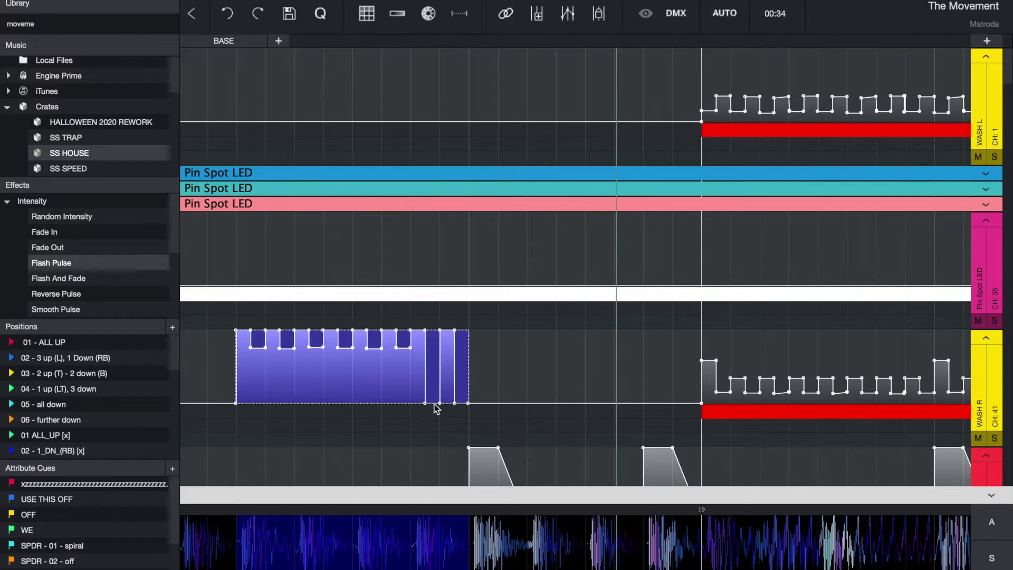
left_click_drag(433, 402, 433, 350)
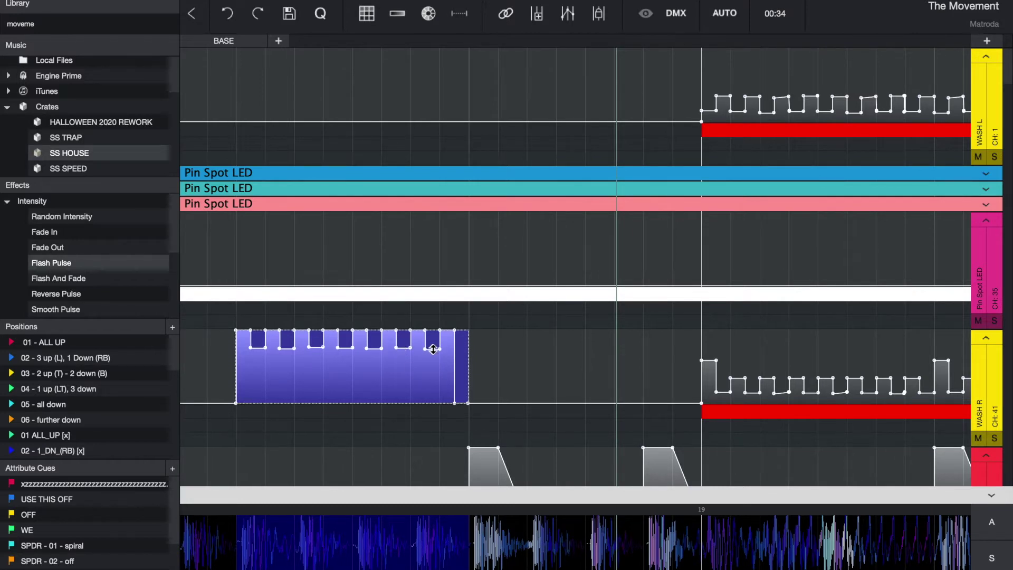
Copy the shallow-dip pulse pattern on WASH R and paste it further along the track toward bar 19
left_click(374, 378)
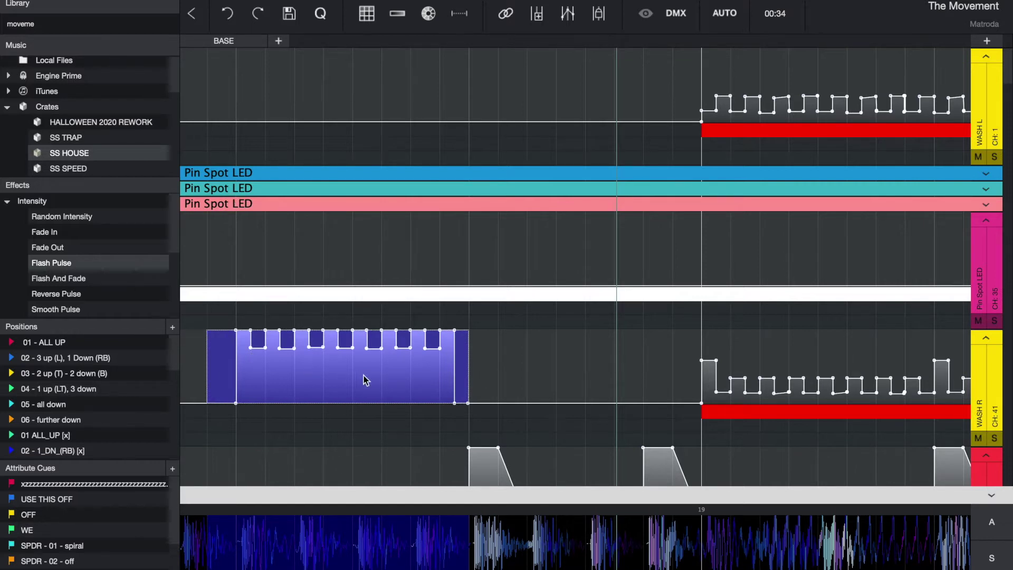
left_click_drag(267, 378, 413, 377)
left_click(389, 378)
key("super+v")
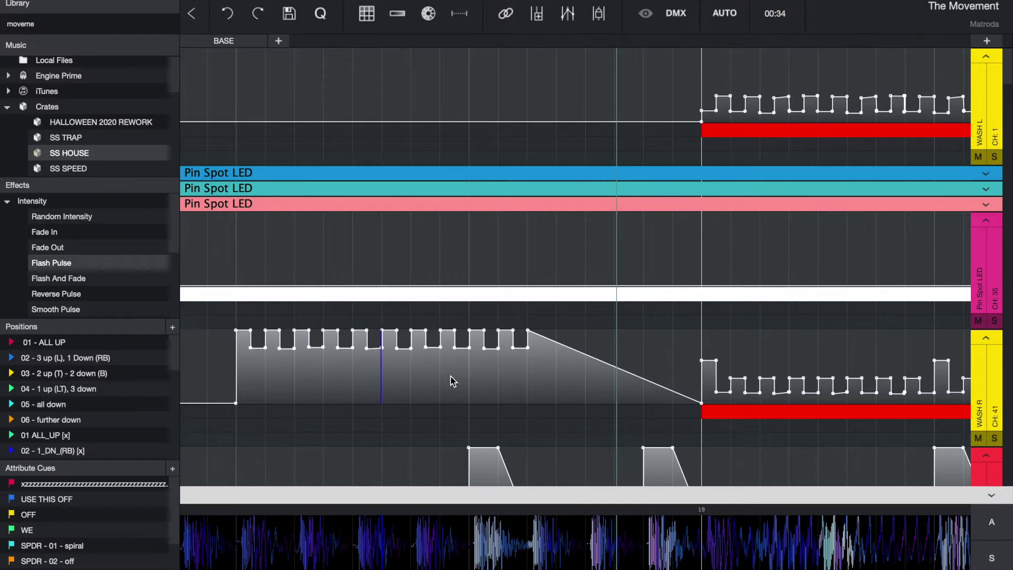
left_click(444, 380)
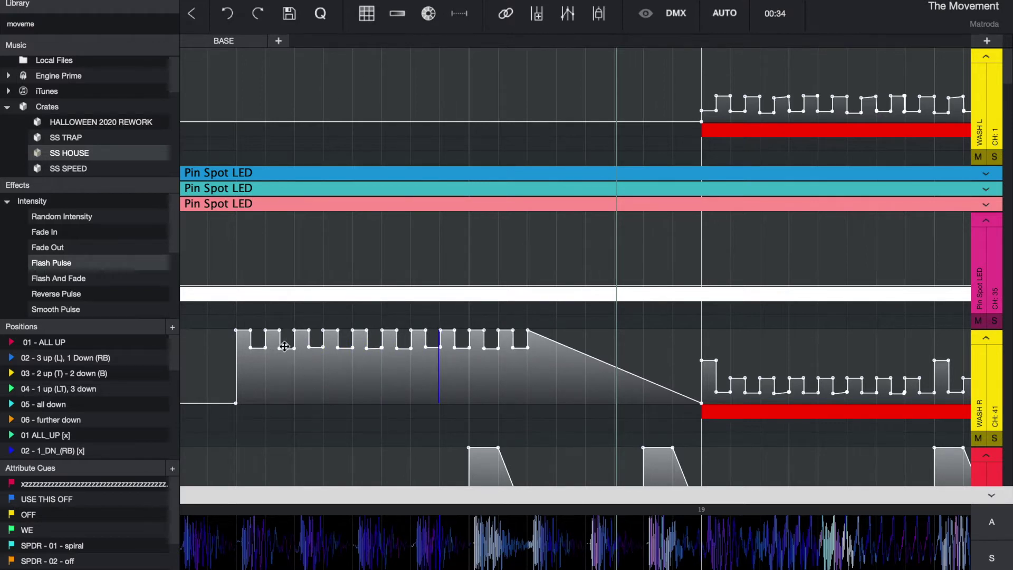
Lower the second dip of the WASH R pulse pattern to zero intensity
left_click_drag(288, 357, 286, 417)
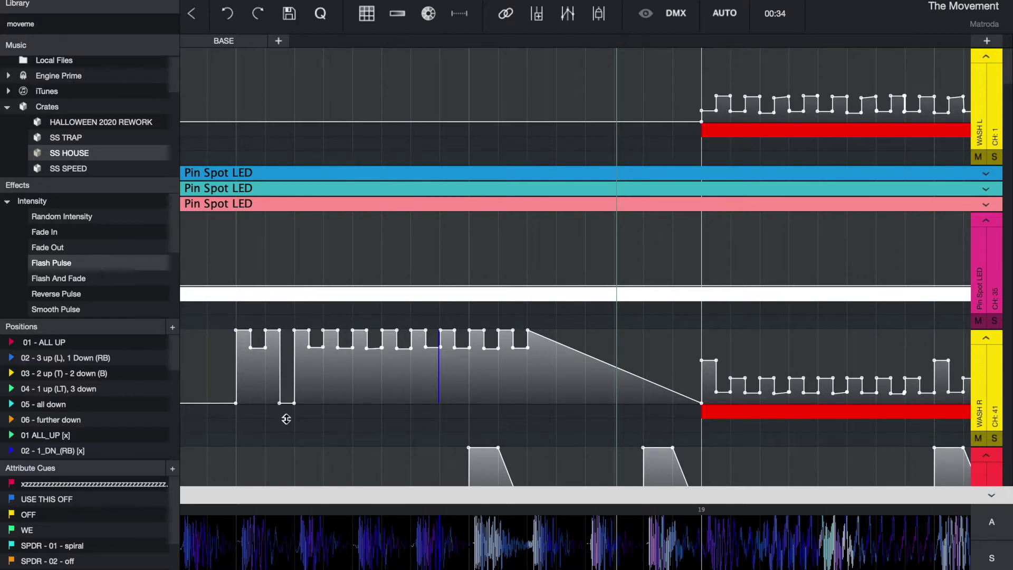
scroll(81, 310, "down", 5)
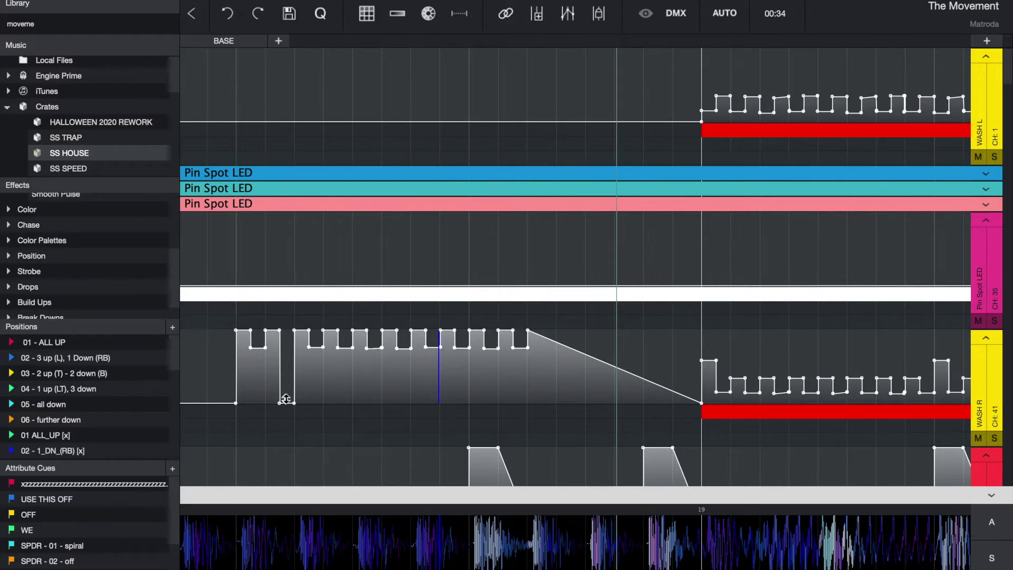
Raise the second dip of the WASH R pulse pattern back level with its other shallow dips
left_click_drag(286, 398, 288, 347)
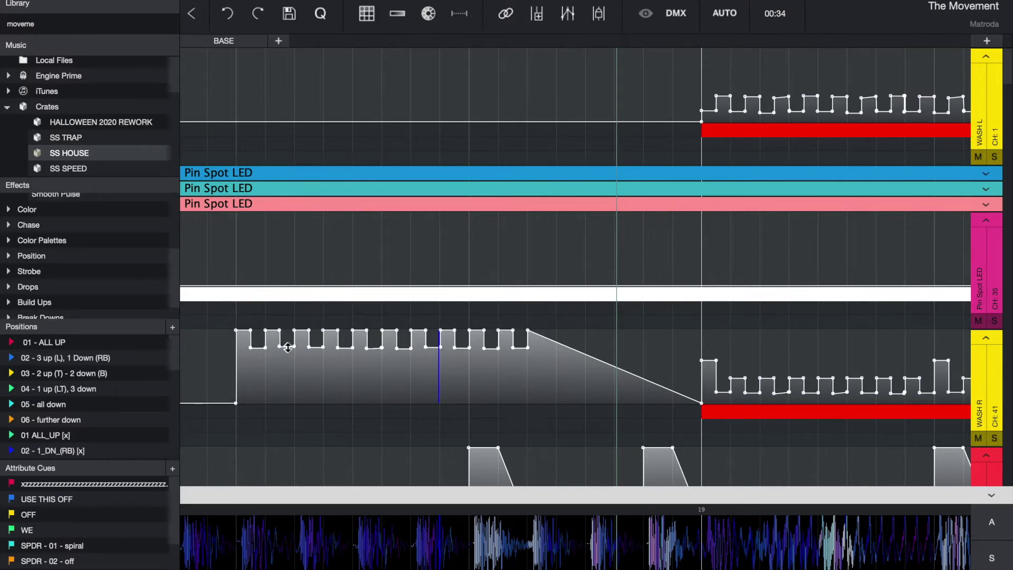
left_click_drag(238, 430, 410, 431)
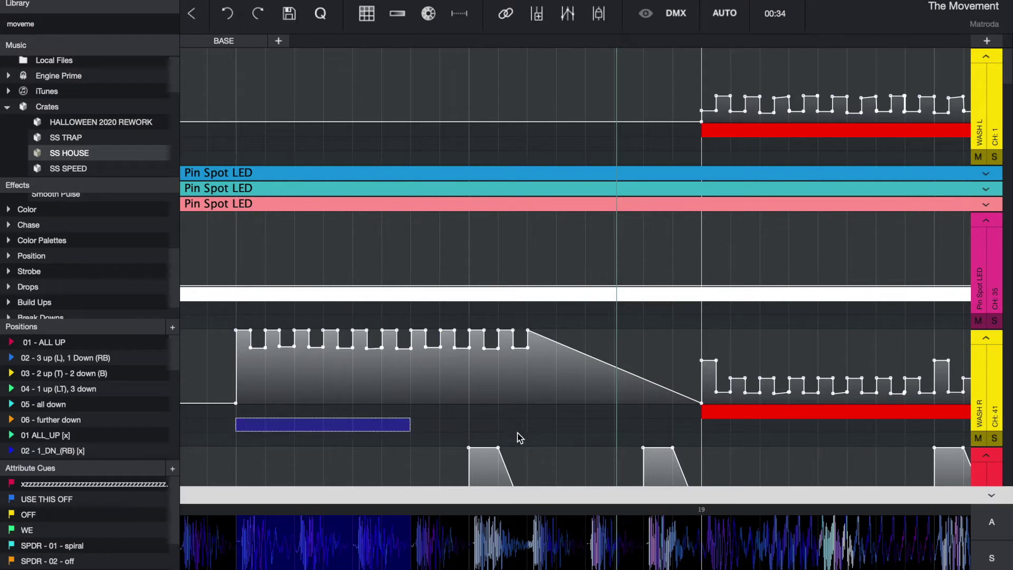
left_click_drag(517, 433, 523, 438)
left_click(347, 428)
Copy the whole shallow-dip pulse pattern from WASH R and paste it at the same position on WASH L
left_click_drag(239, 357, 551, 357)
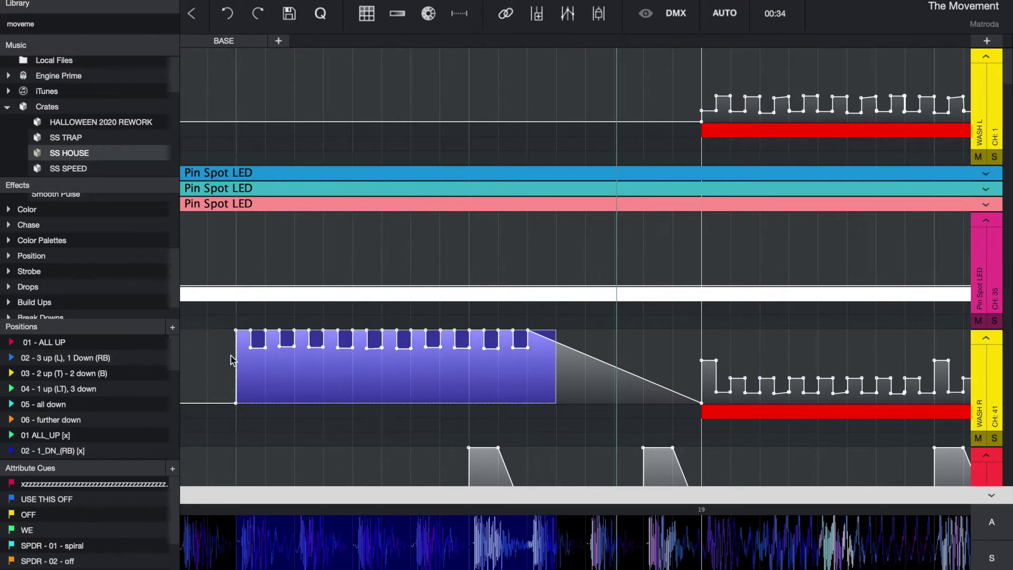
key("ctrl+c")
key("ctrl+v")
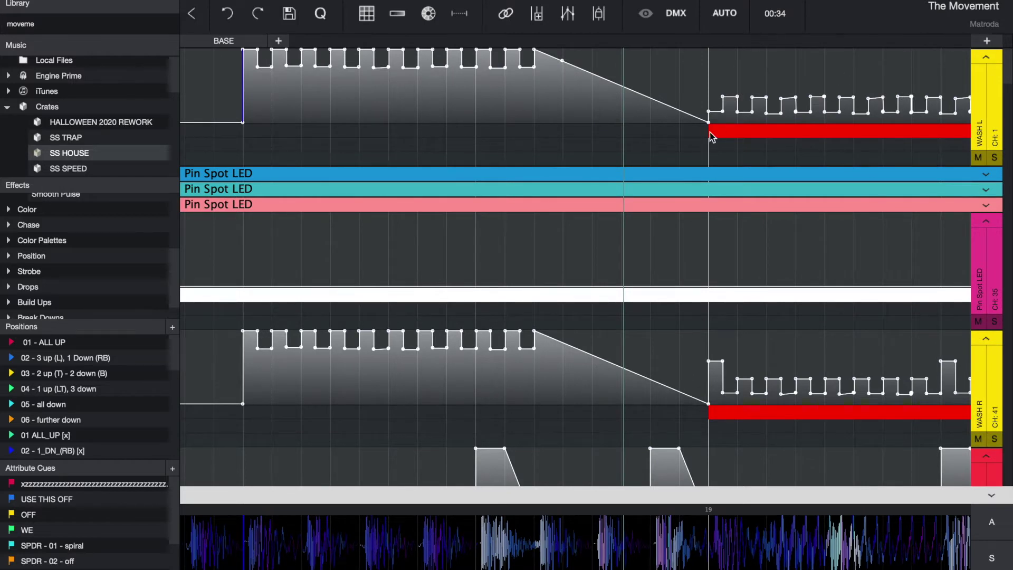
Invert the first pulses of the WASH L pattern by swapping peaks and dips, so they alternate with WASH R
left_click_drag(252, 50, 252, 68)
key("ctrl+z")
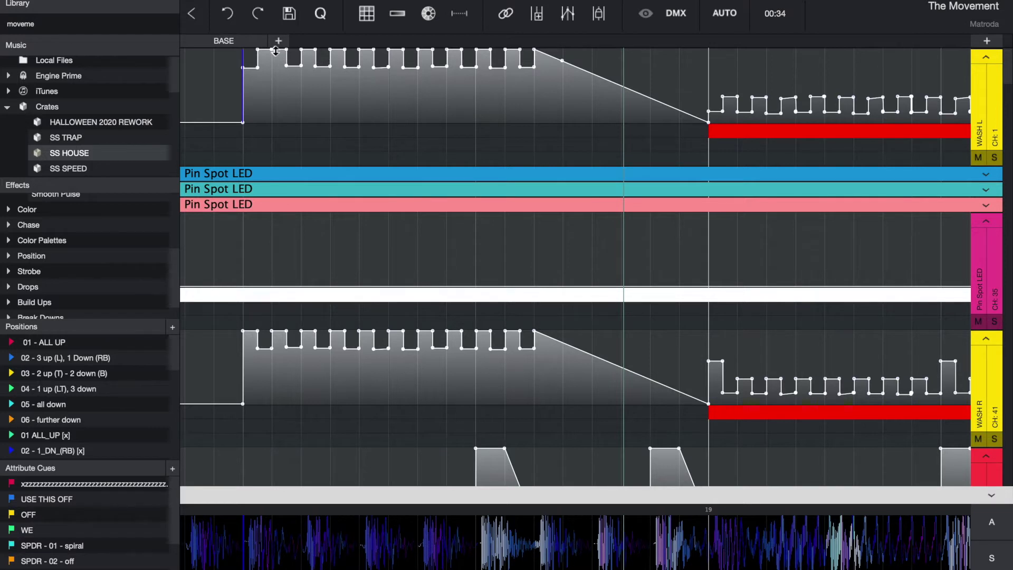
left_click_drag(277, 58, 336, 68)
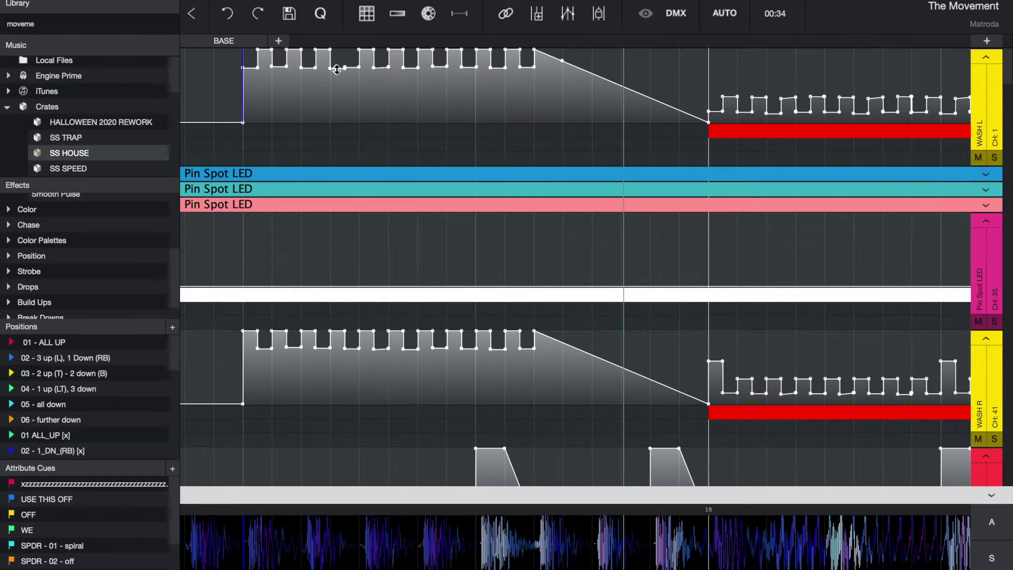
Copy two inverted WASH L pulses and paste them repeatedly along the track to invert the rest of the pattern
left_click_drag(268, 87, 334, 93)
key("super+c")
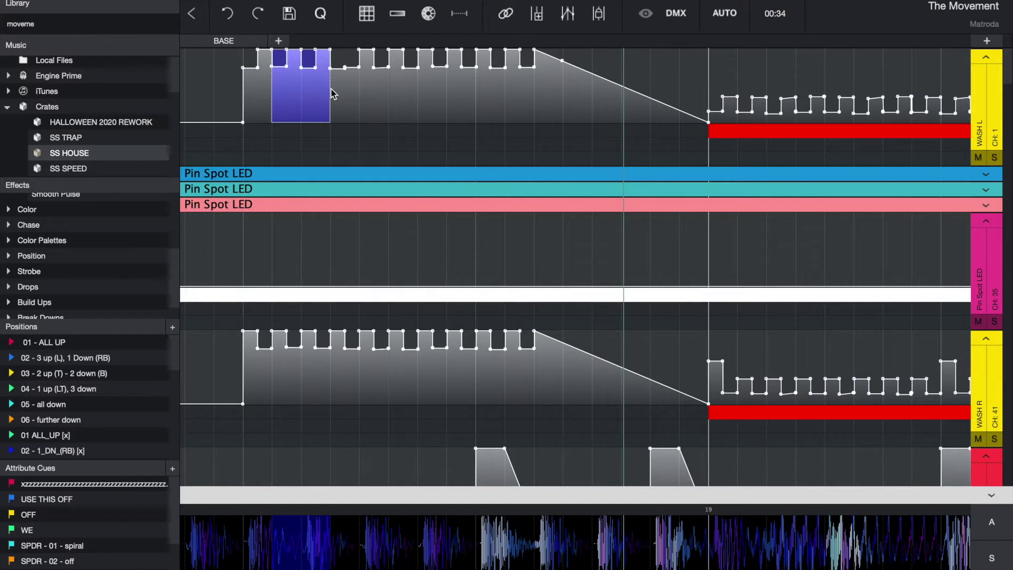
left_click(334, 93)
key("super+v")
left_click(389, 90)
key("super+v")
left_click(455, 94)
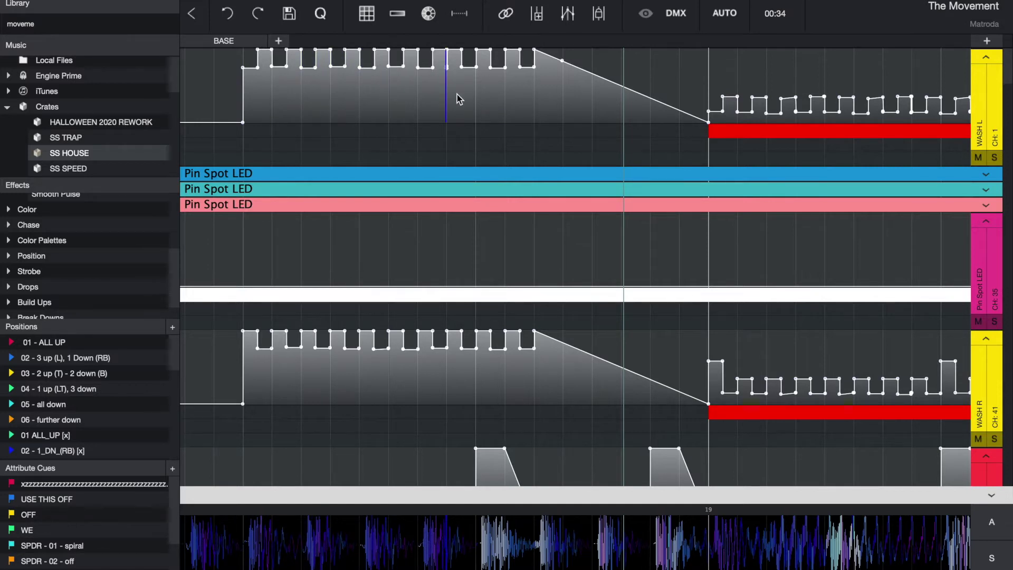
key("super+v")
left_click(486, 97)
left_click(508, 98)
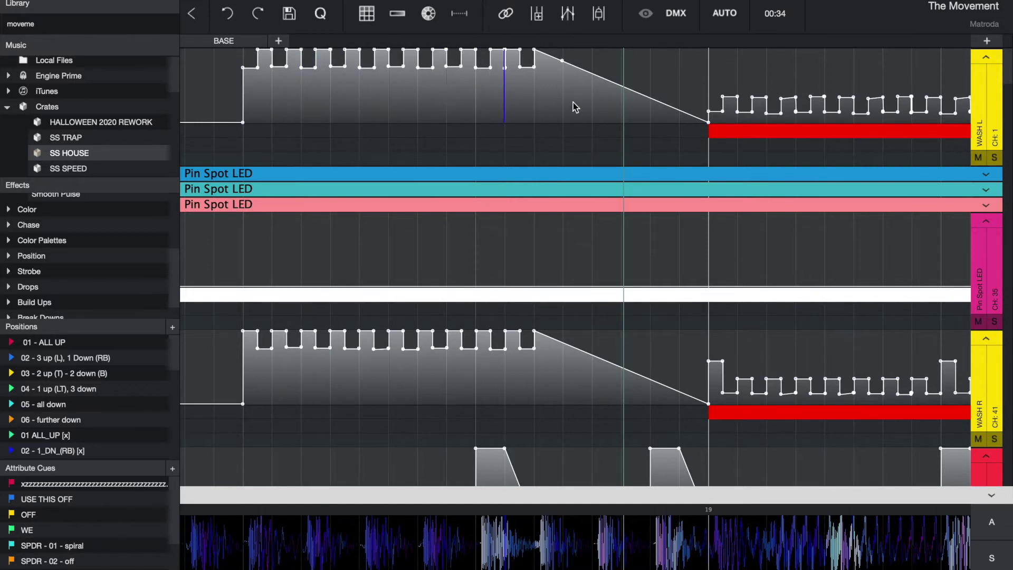
key("ctrl+v")
Compare the whole inverted WASH L pattern with the existing pulses at the start of bar 19
left_click(226, 94)
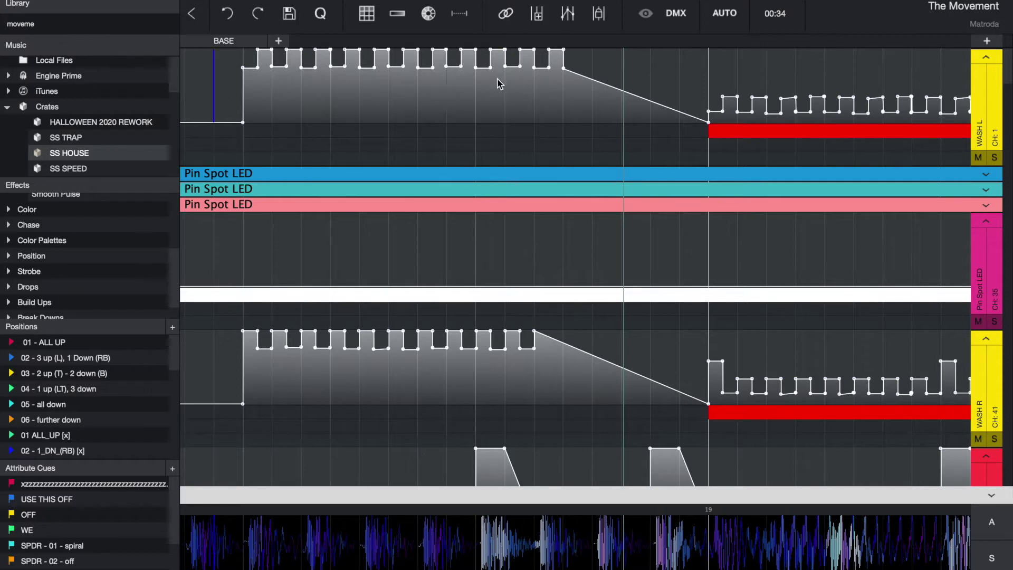
left_click_drag(499, 83, 584, 83)
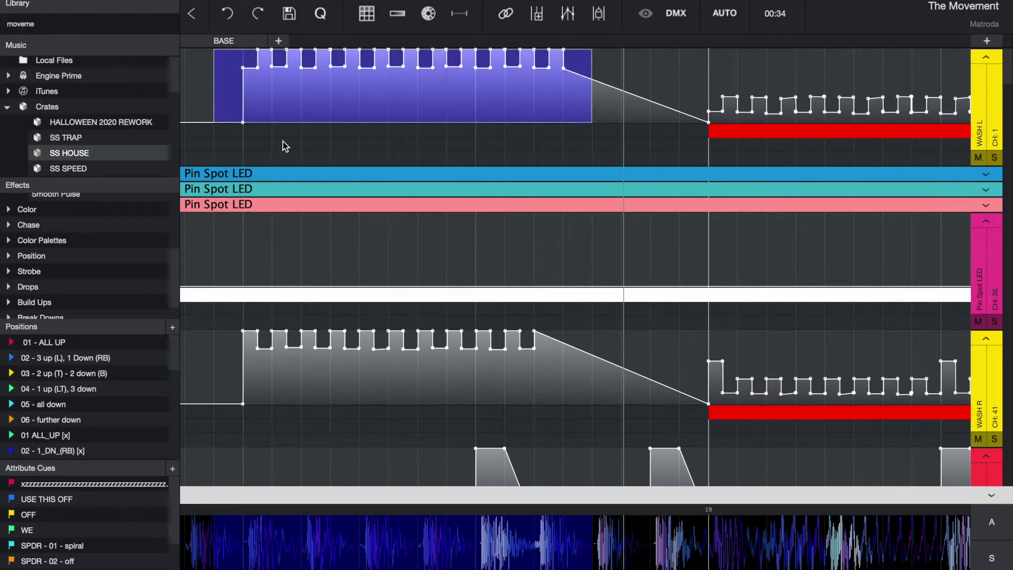
left_click(843, 89)
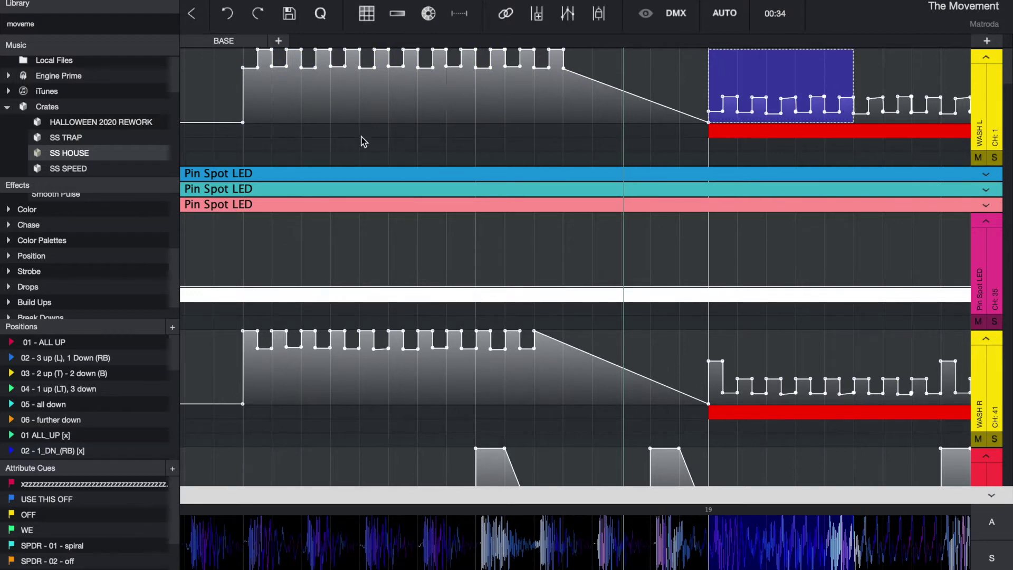
Fill the colour lane under the WASH L pulses, from the second pulse on, with dark red at R 100
left_click_drag(245, 130, 358, 136)
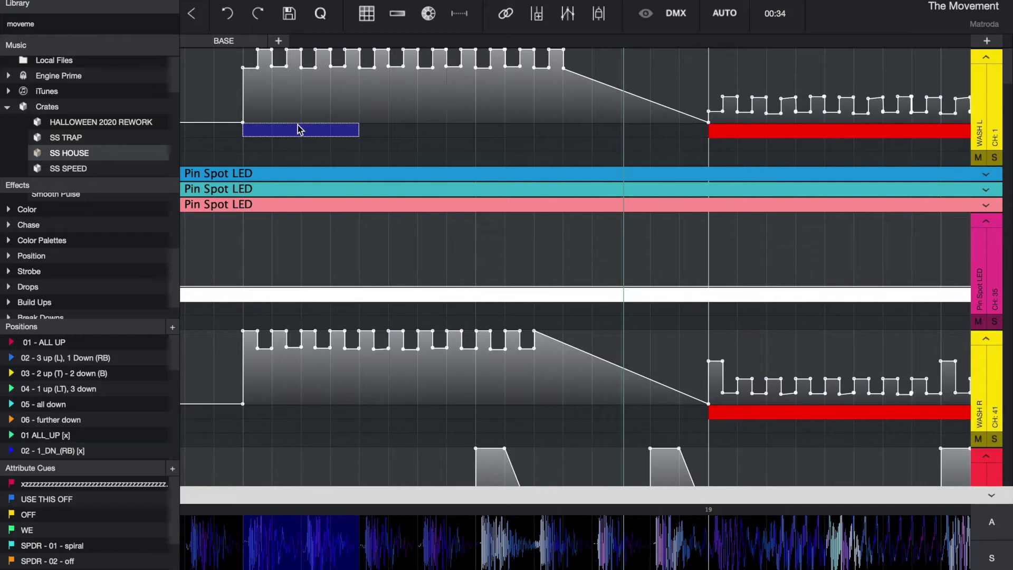
left_click_drag(272, 129, 471, 136)
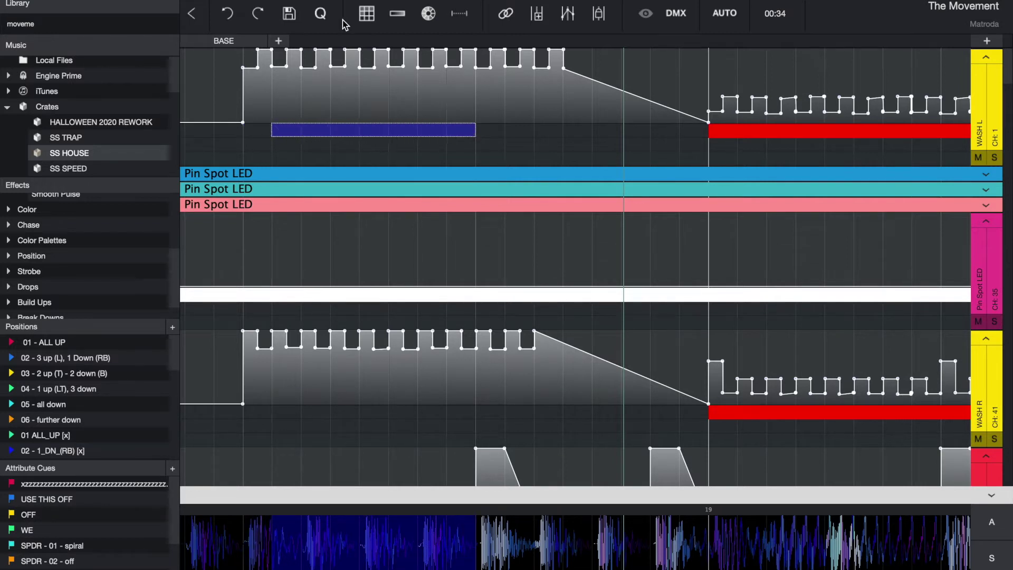
double_click(657, 263)
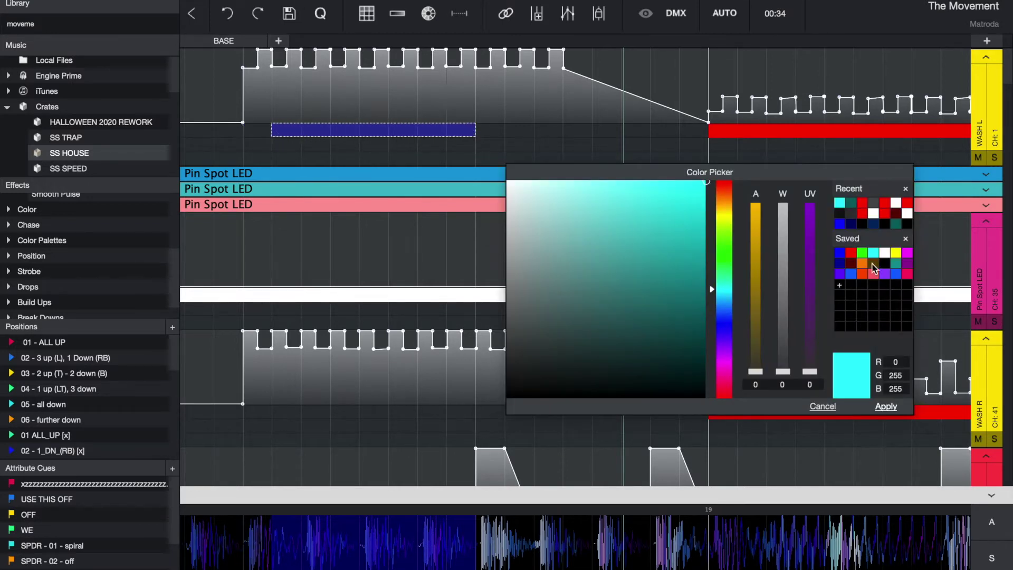
left_click(851, 254)
double_click(895, 362)
type("100")
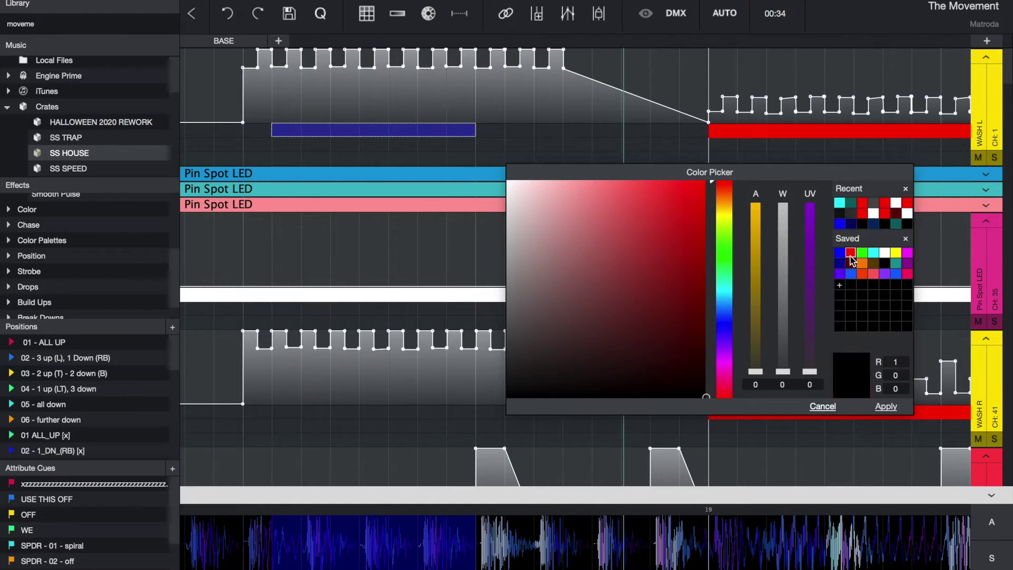
left_click(886, 407)
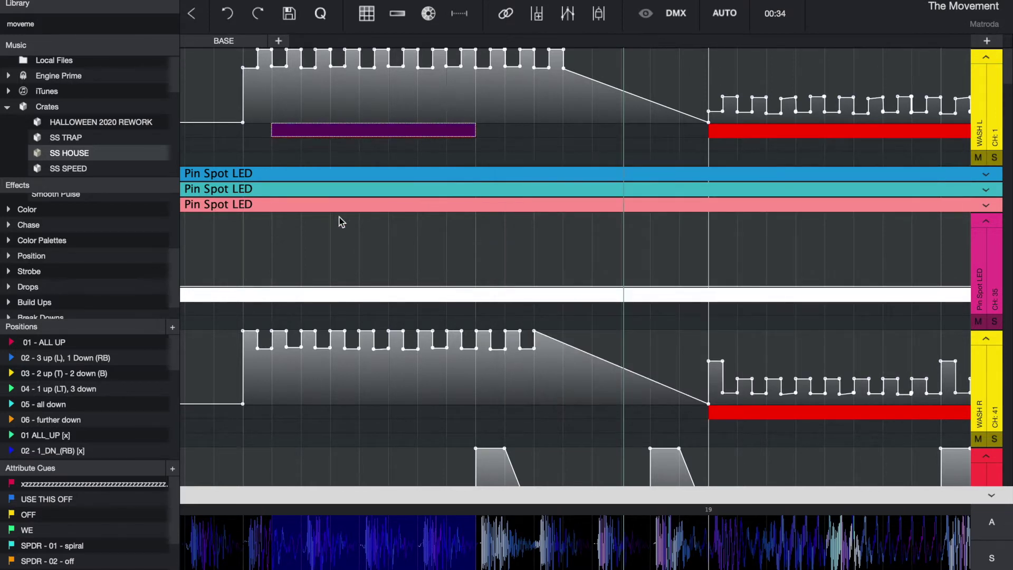
left_click(272, 145)
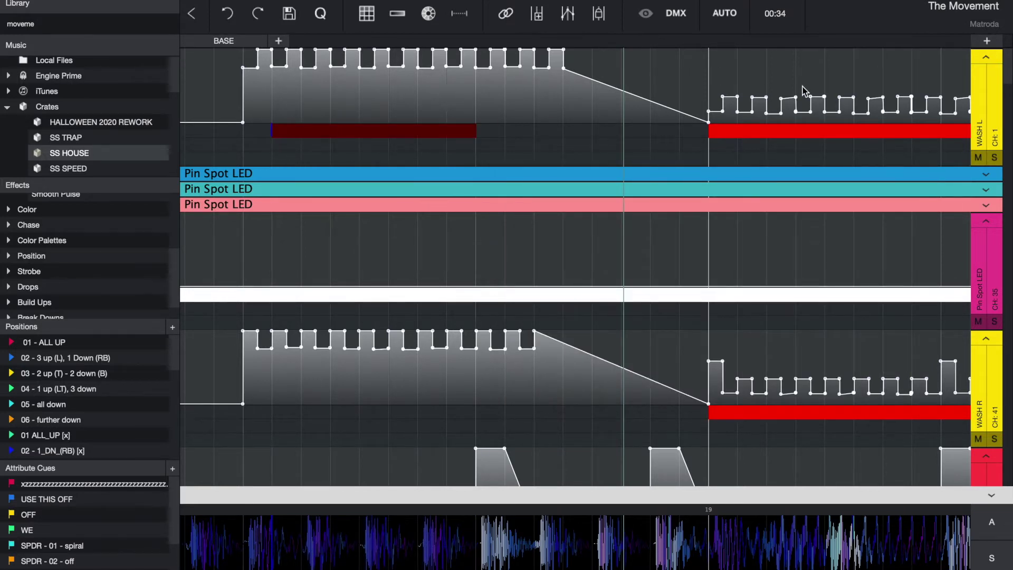
Compare the pulses and red colour of WASH L in bar 19 with the matching section over the dark red block
left_click_drag(769, 80, 883, 82)
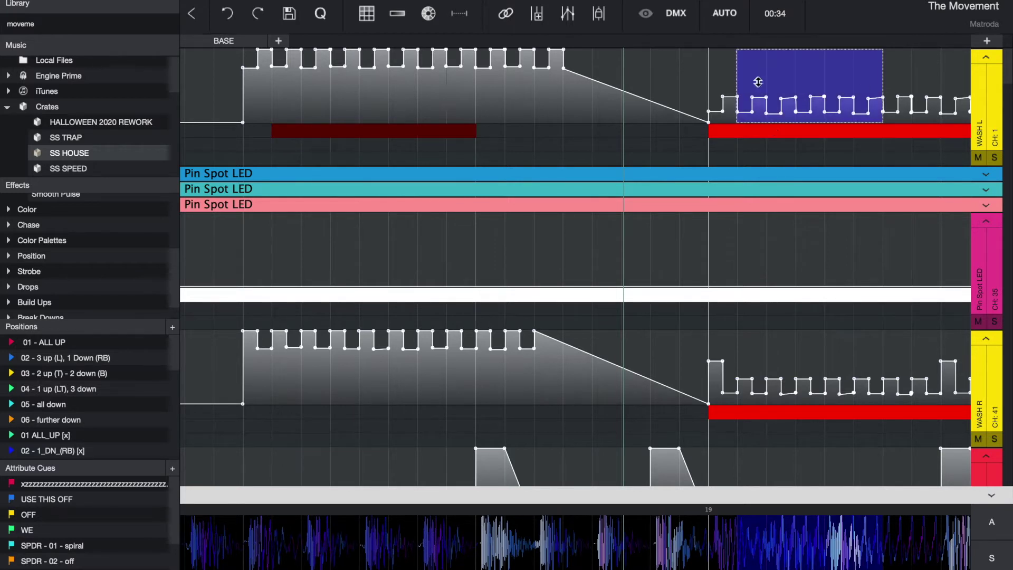
left_click(881, 132, "shift")
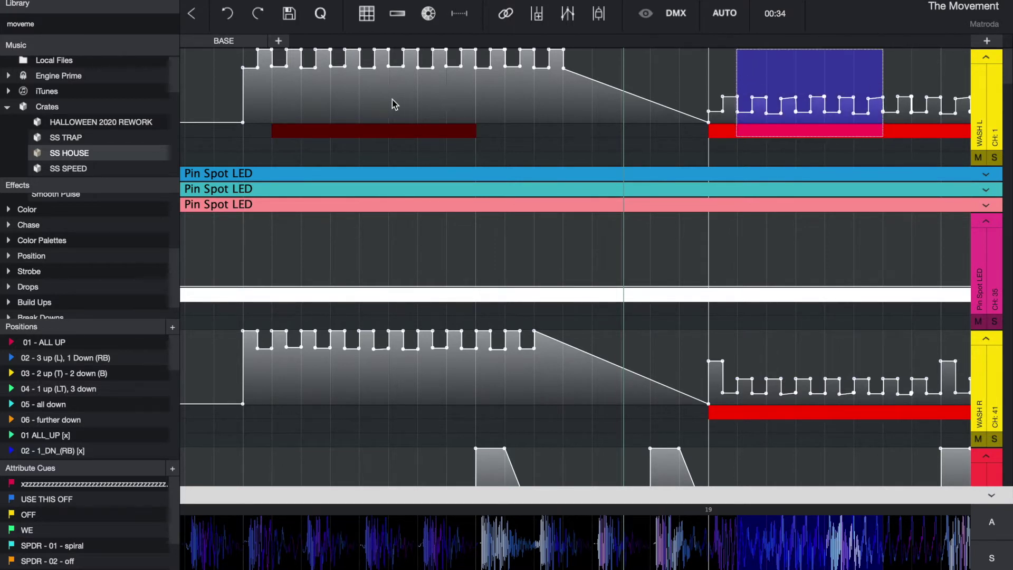
left_click_drag(274, 95, 441, 130)
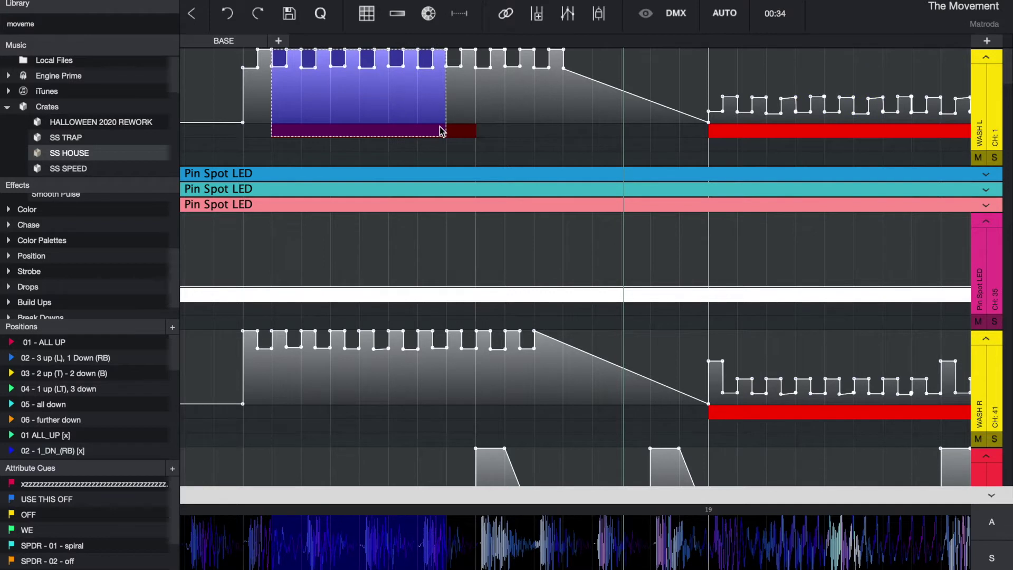
Fill the short colour segment before the dark red block on WASH L with full red, R 255, G 0, B 0
left_click(251, 131)
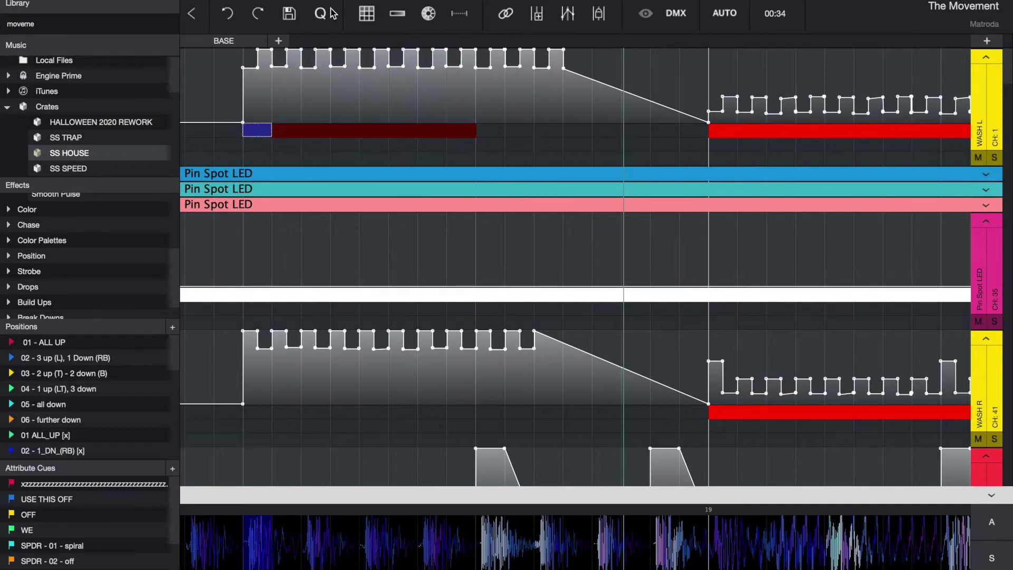
left_click(368, 16)
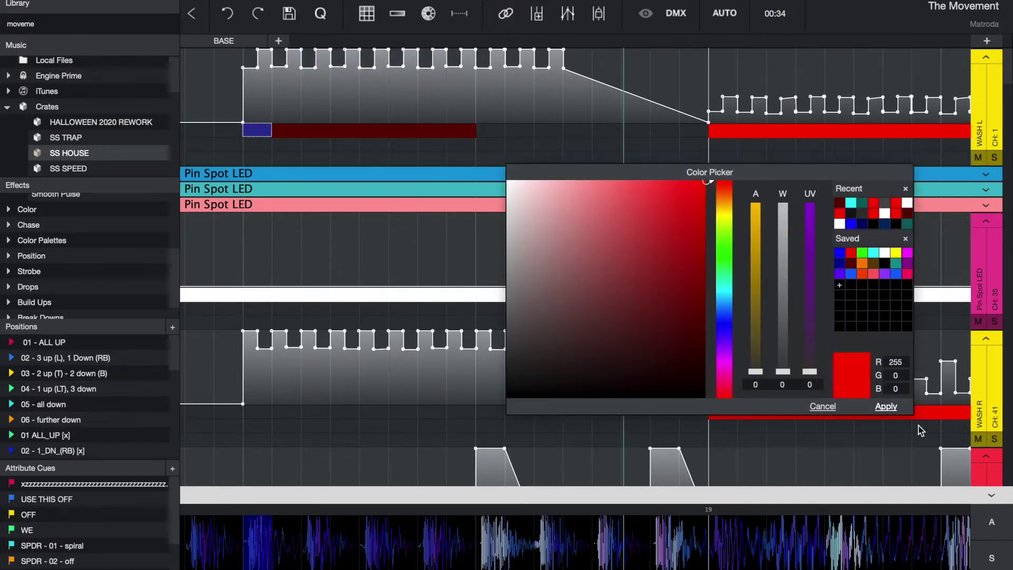
left_click(886, 406)
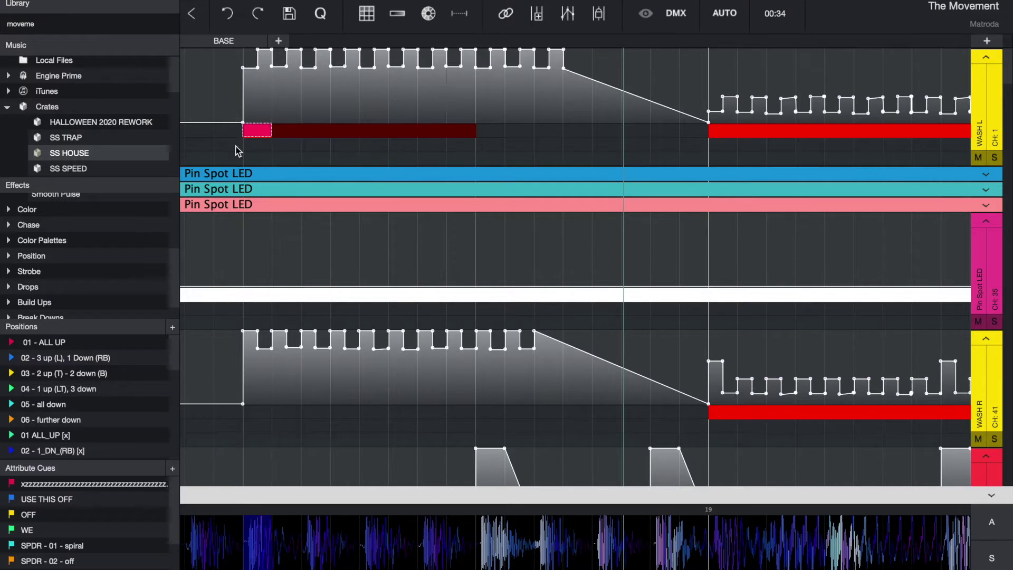
Copy the full-red and dark-red colour sequence on WASH L and paste it directly after itself
left_click(480, 134, "shift")
key("super+c")
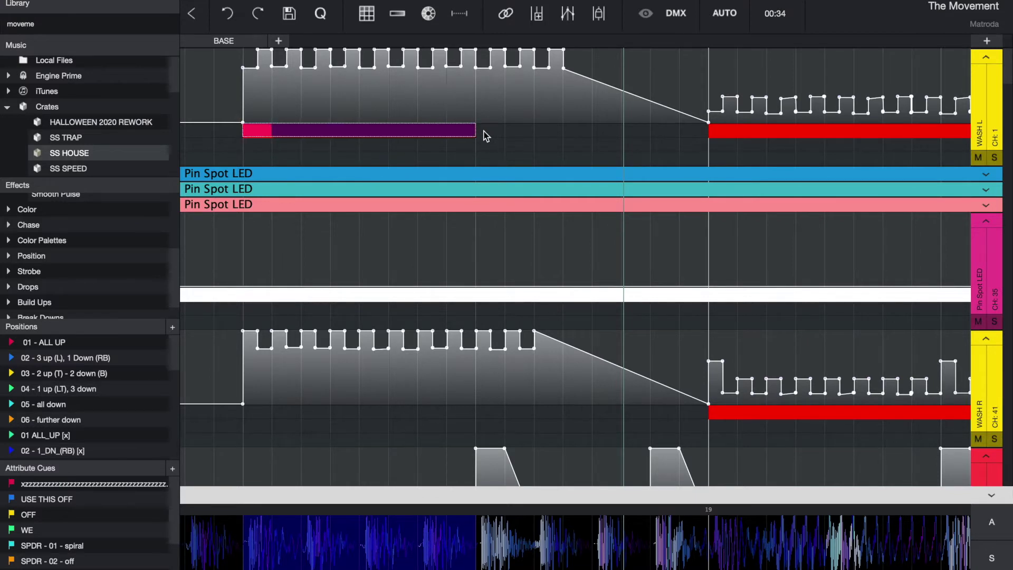
left_click(484, 135)
key("super+v")
Undo the pasted colour sequence and the full-red segment on WASH L
key("super+z")
key("super+z")
key("super+z")
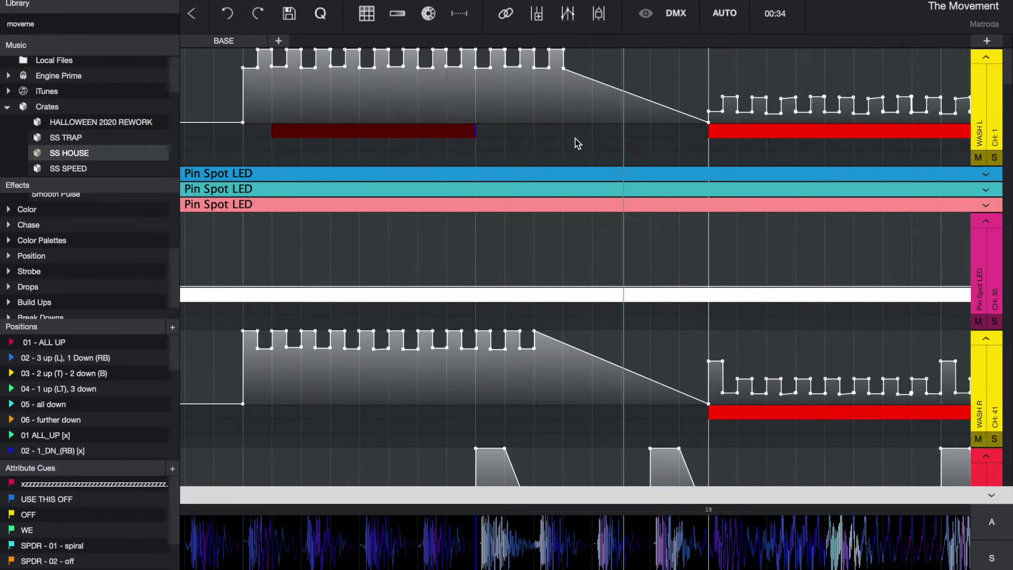
Delete the demonstration pulses and colour before bar 19 on WASH L and the demonstration pulses on WASH R
left_click_drag(594, 132, 214, 69)
key("Delete")
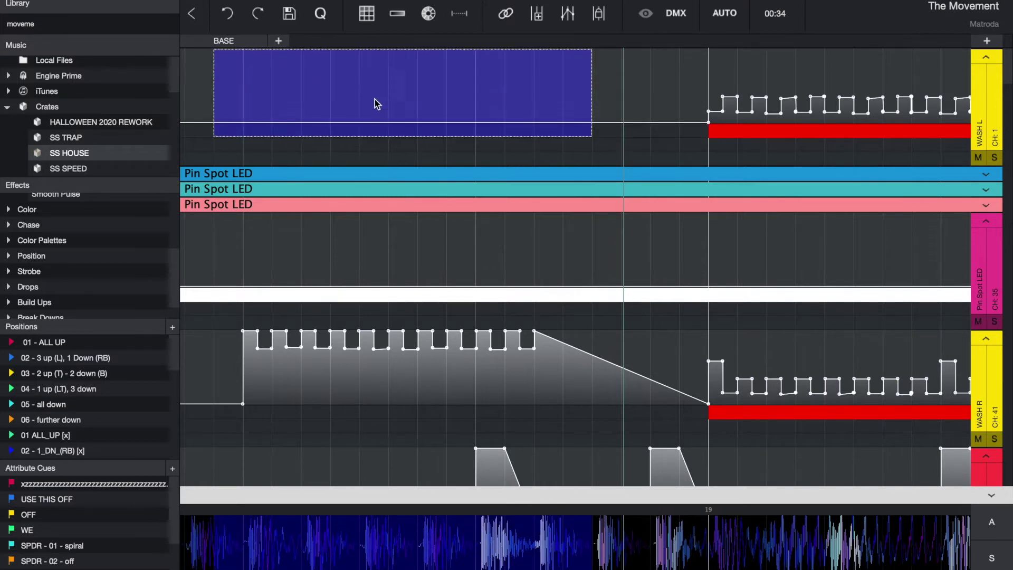
left_click_drag(565, 445, 627, 405)
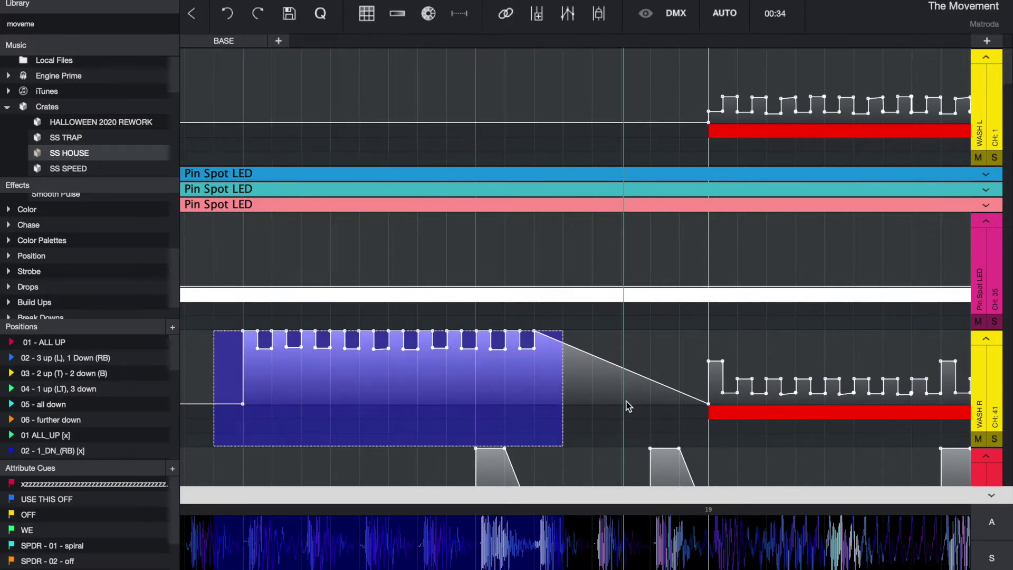
key("Delete")
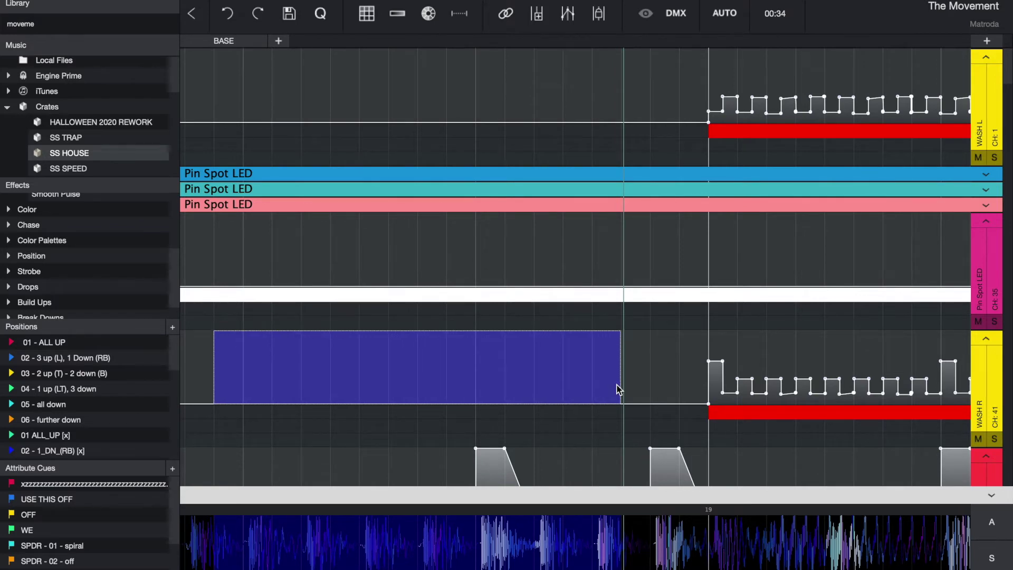
Examine the red, blue and cyan colour blocks on WASH R from bar 19, and play the show from just before that bar
scroll(619, 389, "down", 3)
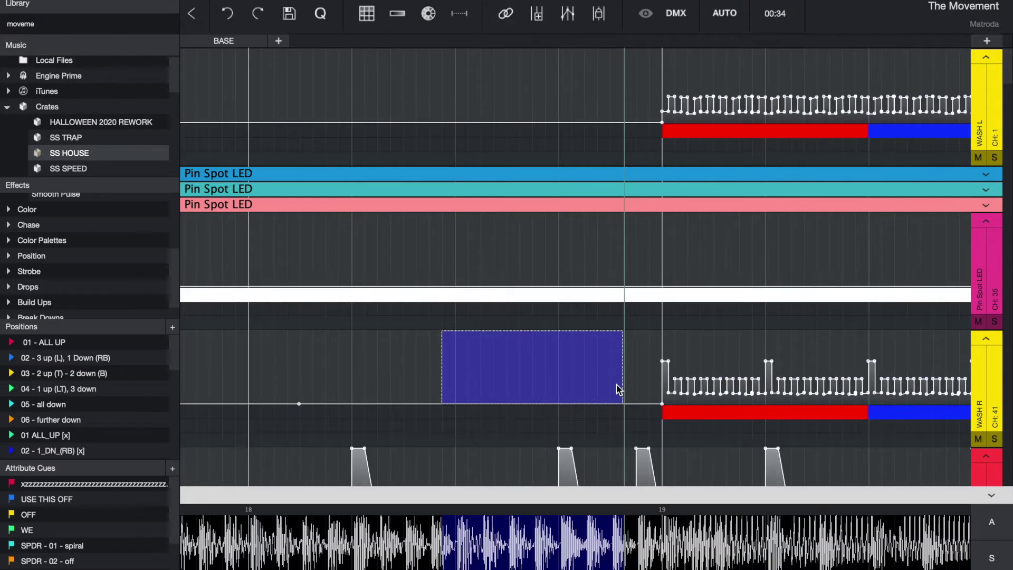
scroll(619, 390, "right", 5)
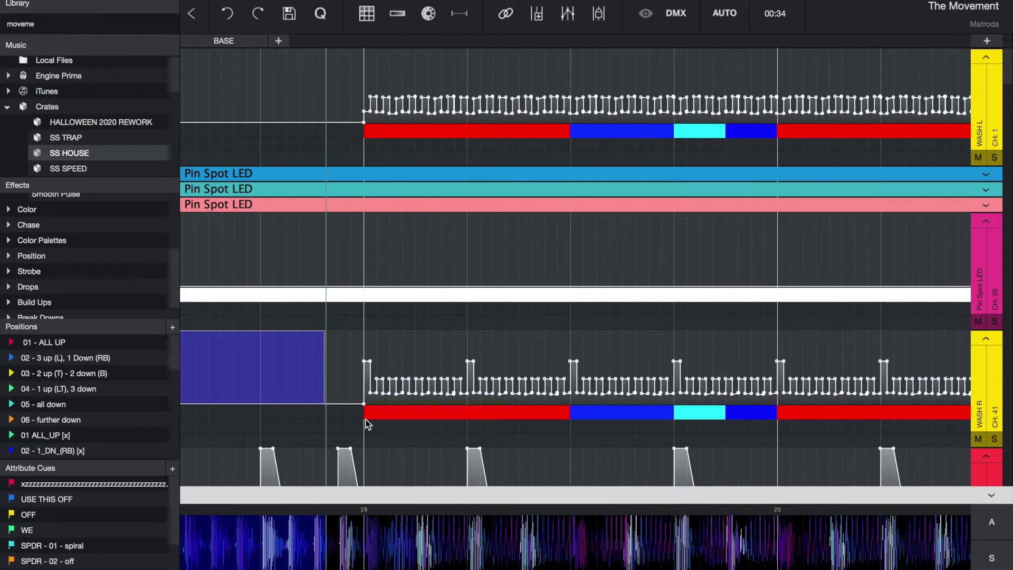
left_click_drag(544, 414, 648, 418)
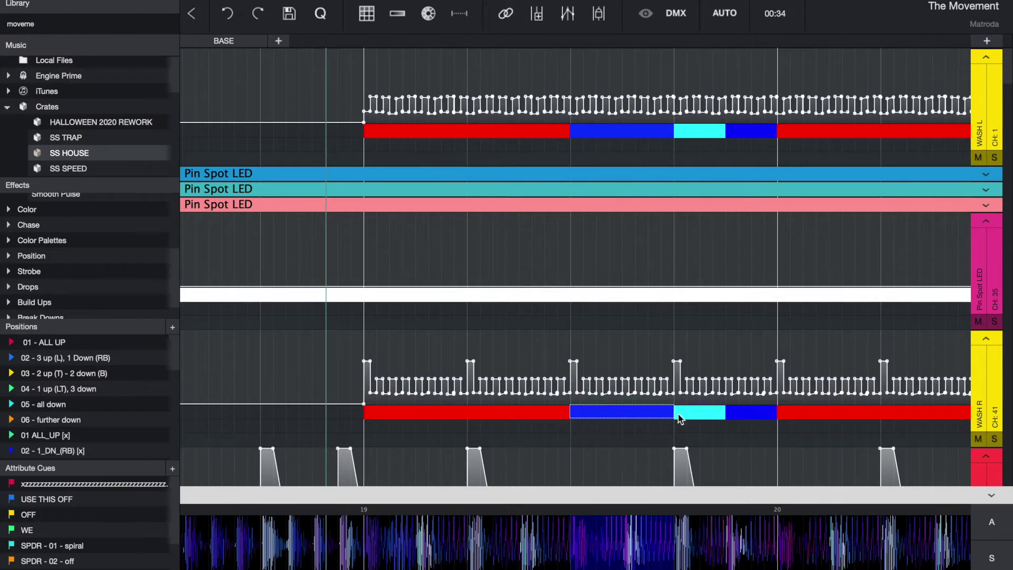
left_click(706, 413)
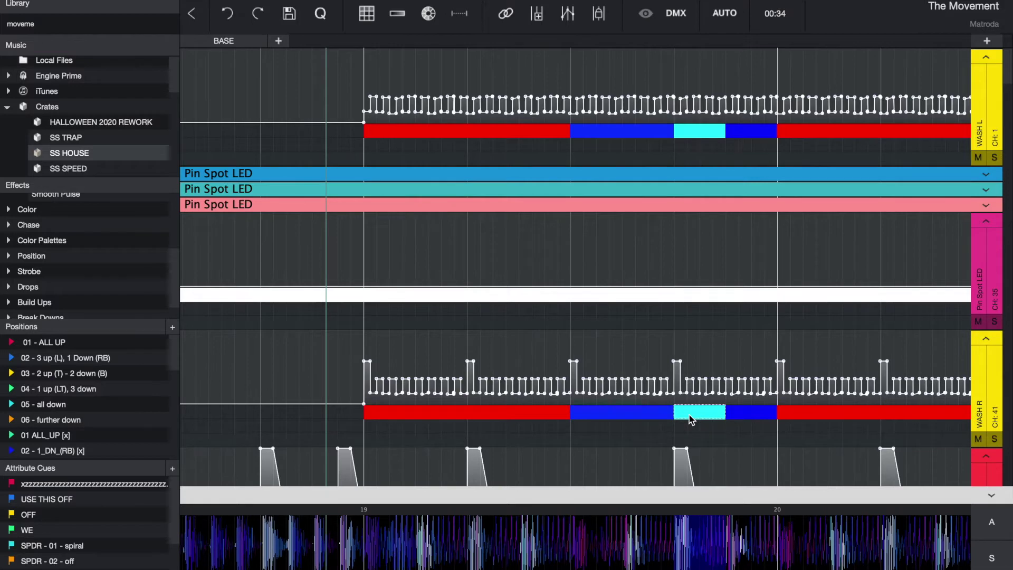
left_click(689, 415)
left_click(357, 378)
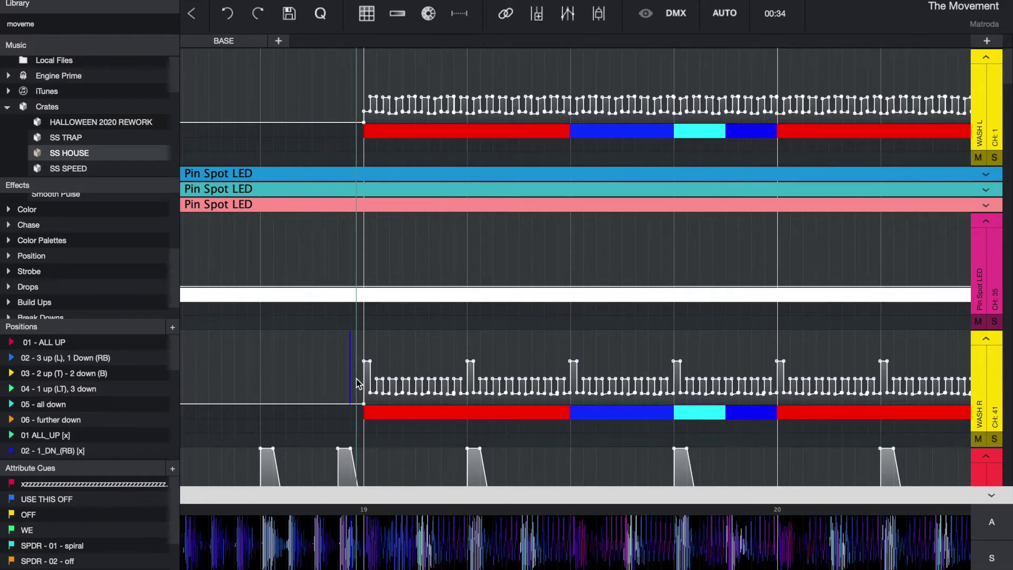
key("space")
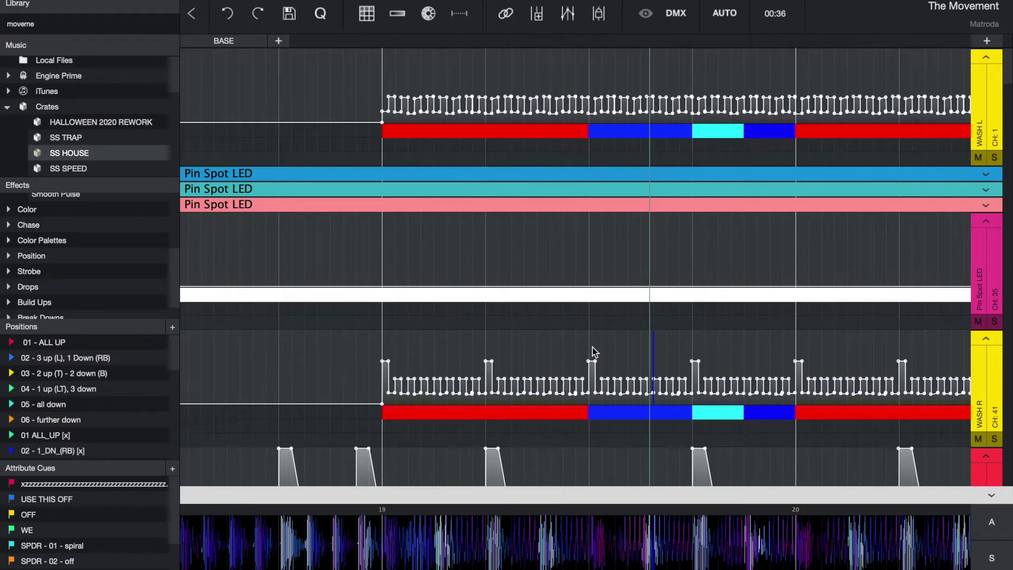
Examine how the wash pulses and colour blocks repeat from bar 19 to bar 24, highlighting a stretch of WASH R pulses around bar 23
scroll(592, 347, "right", 3)
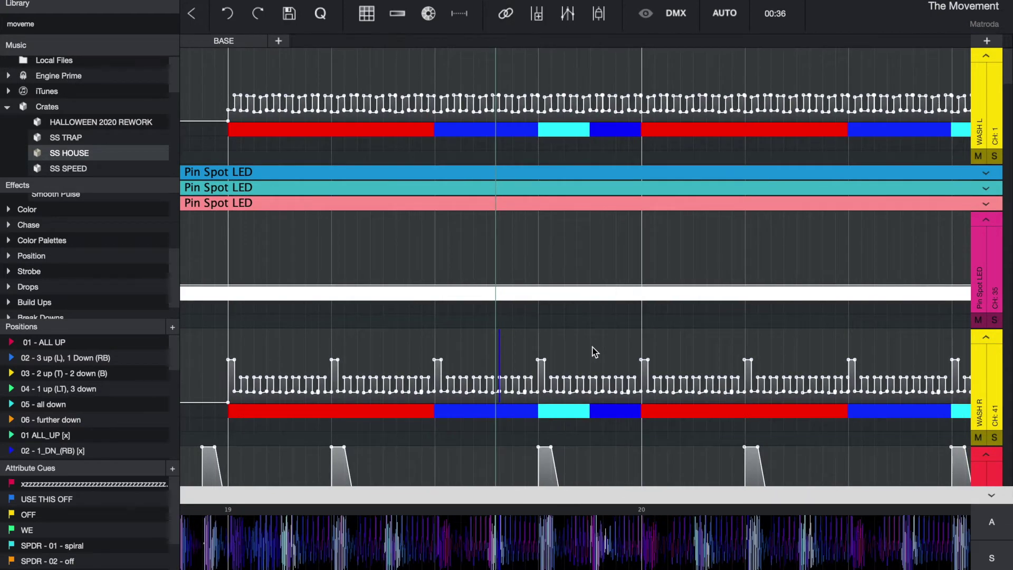
scroll(594, 352, "right", 3)
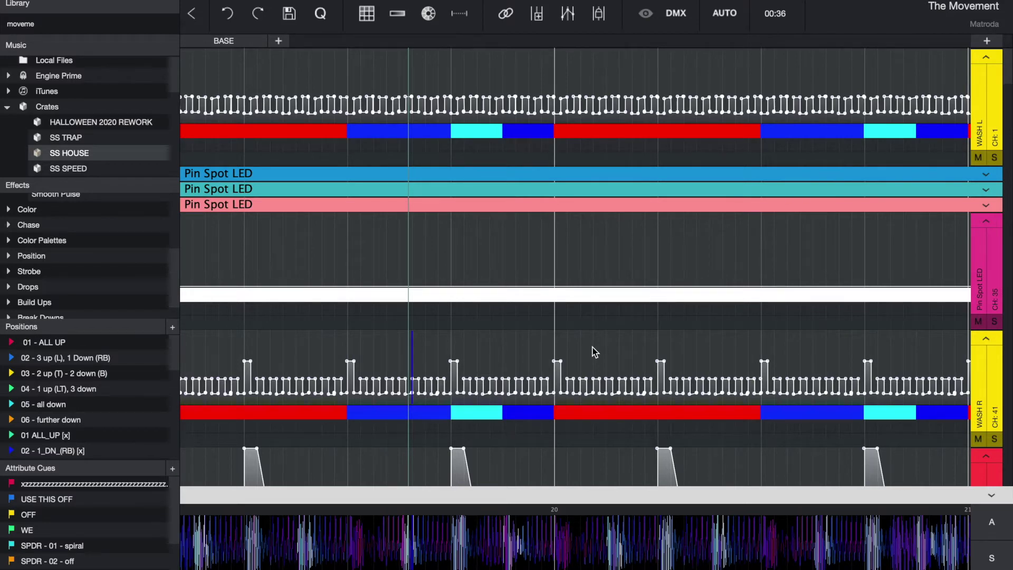
scroll(595, 352, "right", 12)
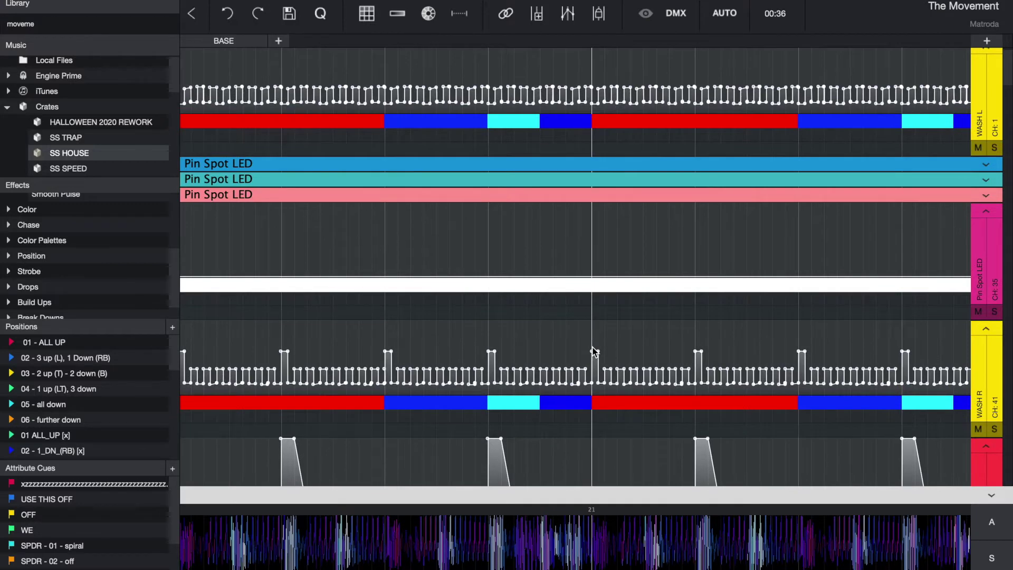
scroll(595, 352, "right", 8)
scroll(594, 352, "down", 3)
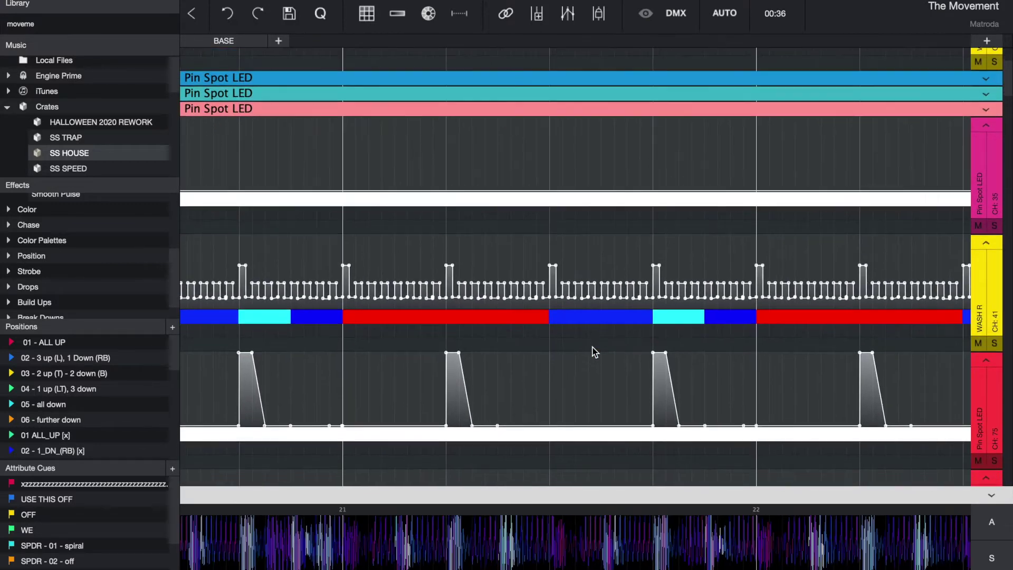
scroll(595, 352, "right", 18)
scroll(595, 352, "up", 1)
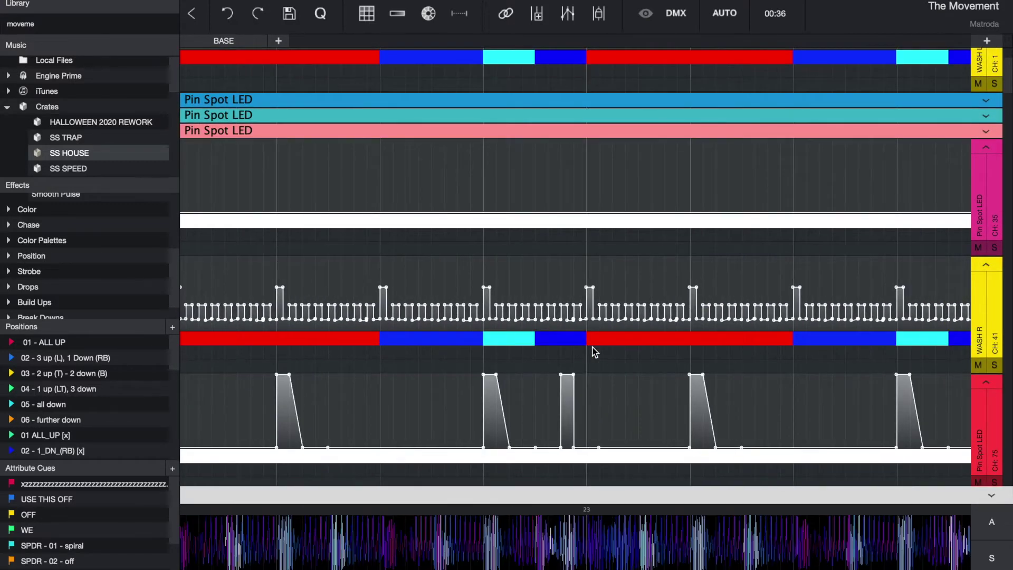
scroll(595, 352, "right", 8)
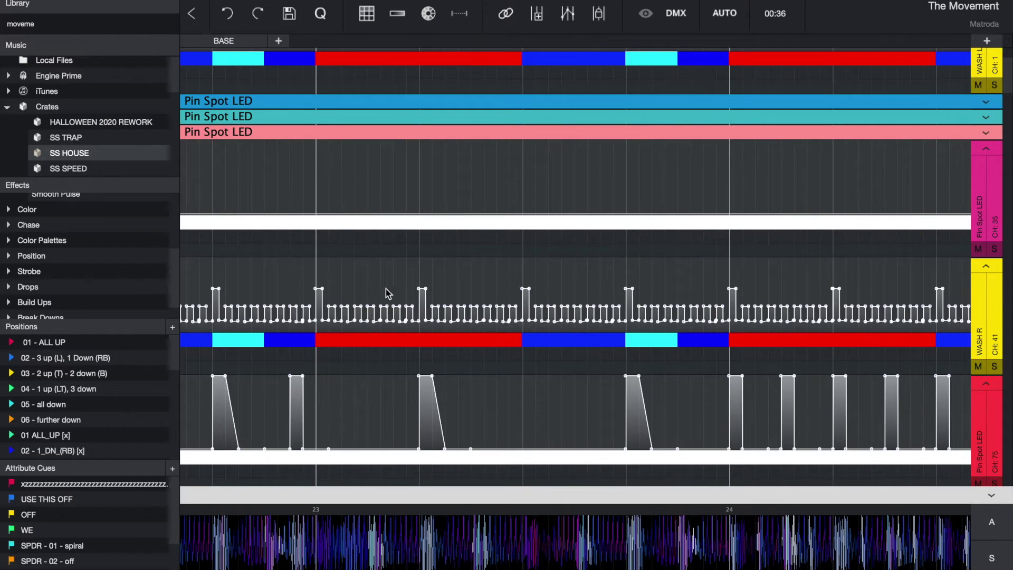
left_click_drag(276, 280, 510, 294)
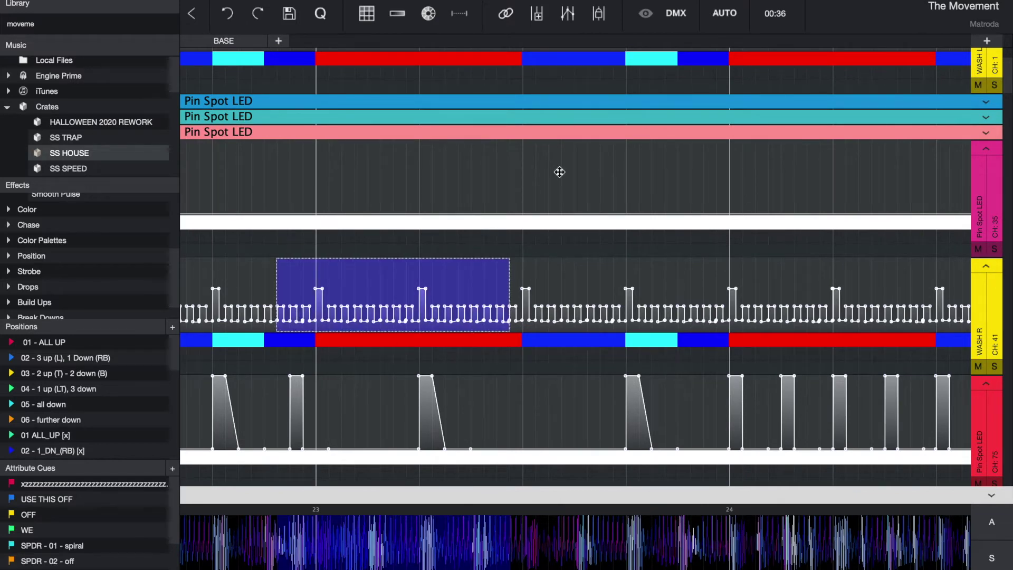
Examine the break in the wash pattern around bar 25 and place the playhead on WASH R at bar 25
scroll(565, 295, "right", 20)
scroll(565, 295, "up", 1)
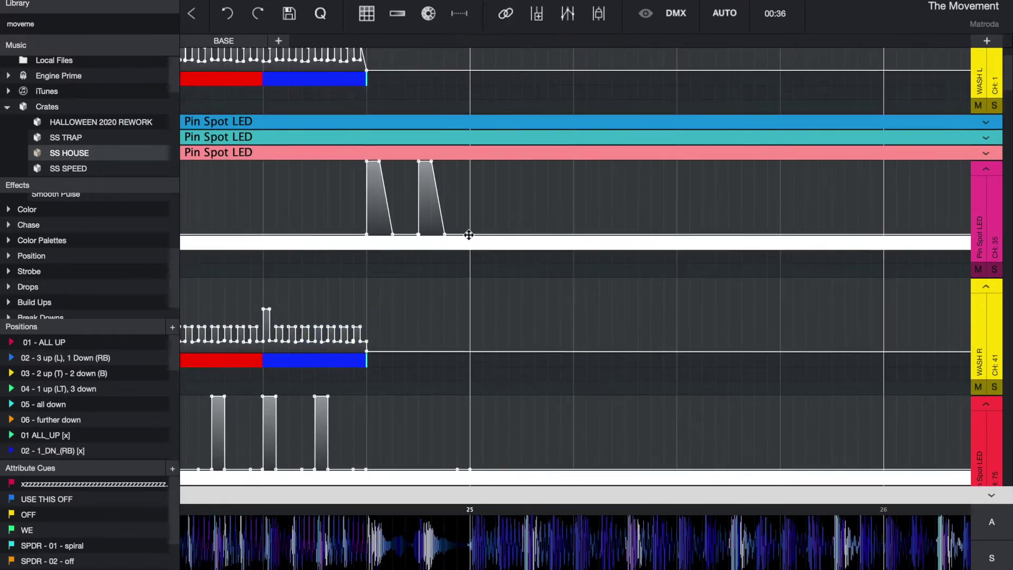
scroll(469, 235, "down", 5)
scroll(701, 237, "down", 4)
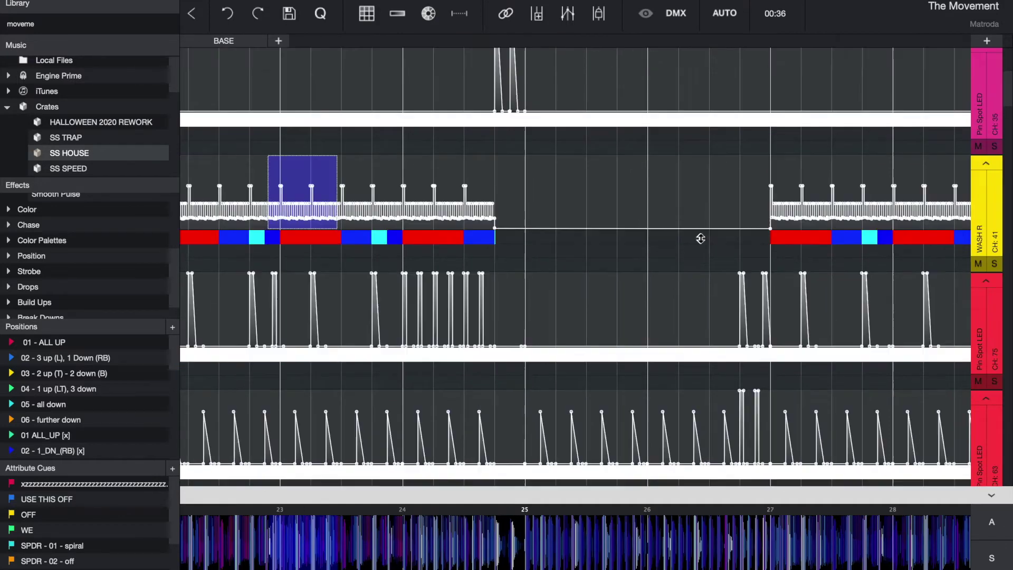
left_click(532, 183)
scroll(362, 163, "left", 19)
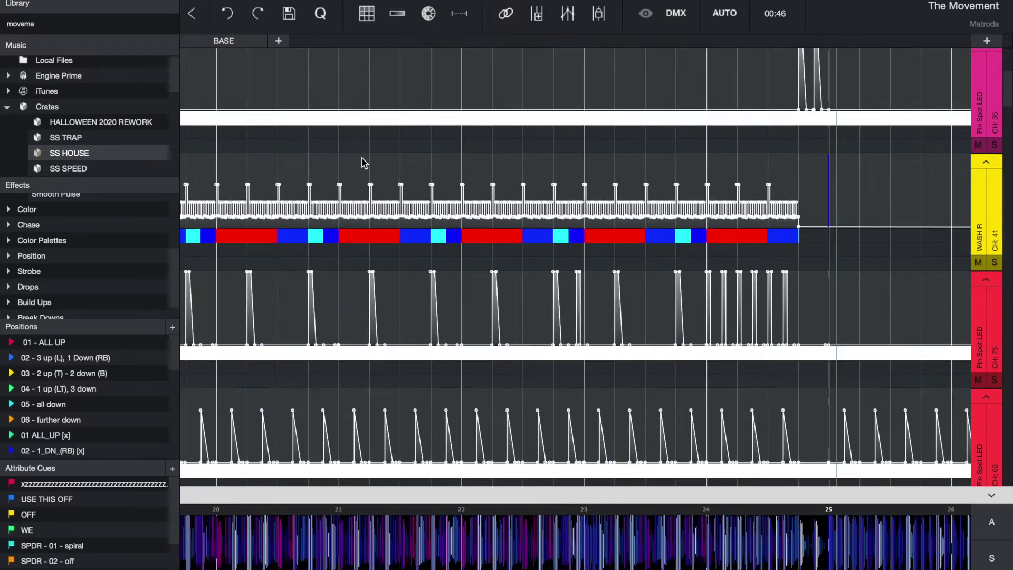
Highlight repeating sections of the WASH R pulse and colour pattern between bars 19 and 25 to compare them
left_click_drag(436, 174, 559, 241)
left_click_drag(574, 183, 798, 242)
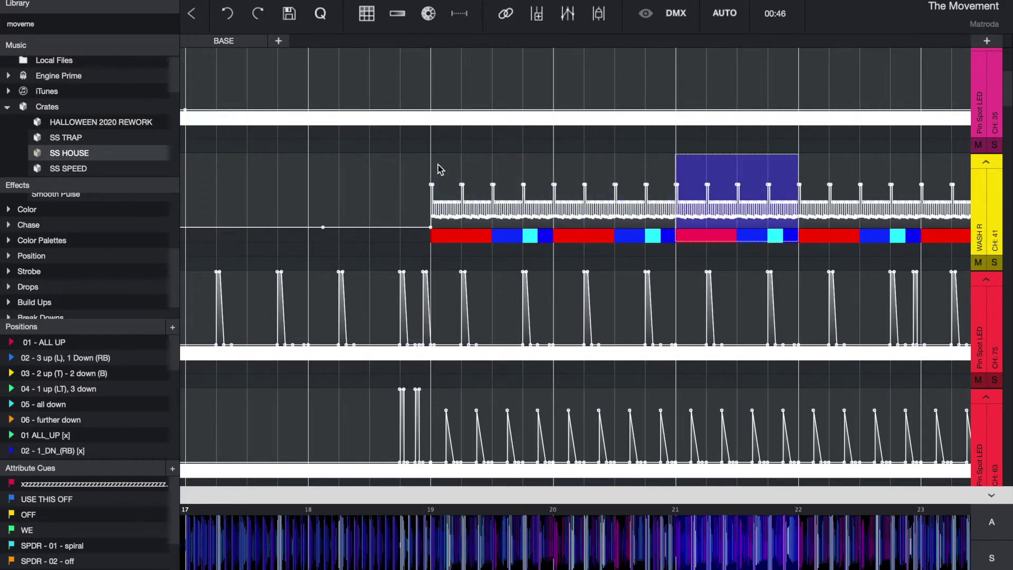
left_click_drag(438, 169, 523, 222)
scroll(597, 233, "right", 8)
scroll(632, 208, "left", 4)
scroll(632, 207, "up", 1)
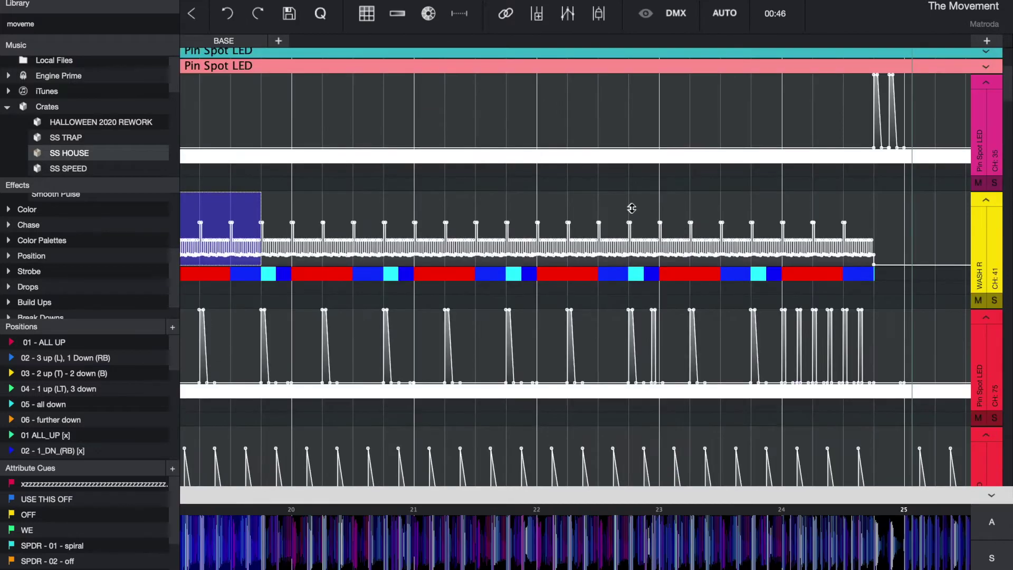
scroll(632, 208, "left", 5)
scroll(632, 208, "up", 1)
scroll(429, 266, "right", 11)
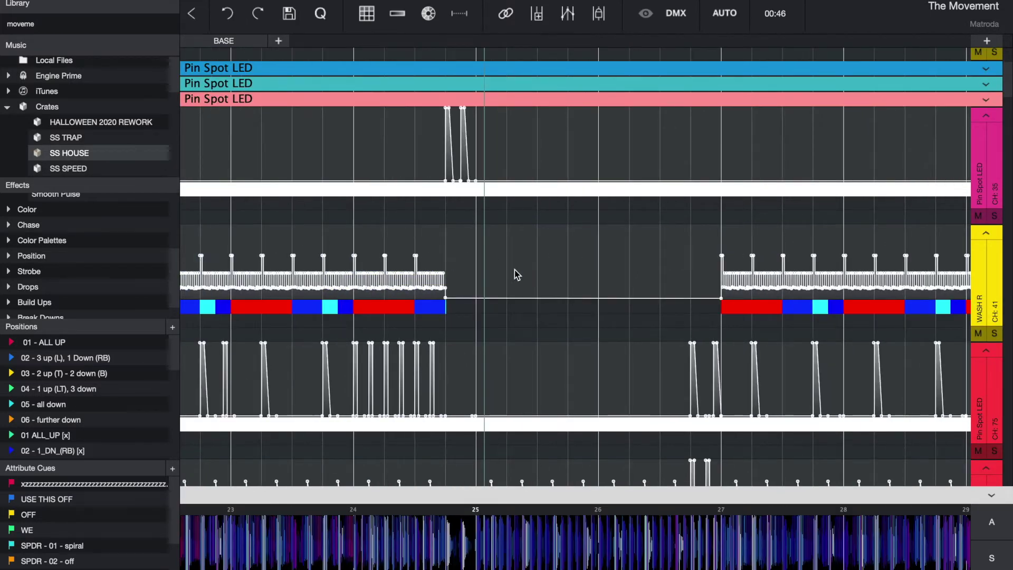
Examine the WASH R gap just before bar 33, highlight it, and play the show from inside that gap
scroll(514, 270, "down", 2)
scroll(447, 251, "right", 10)
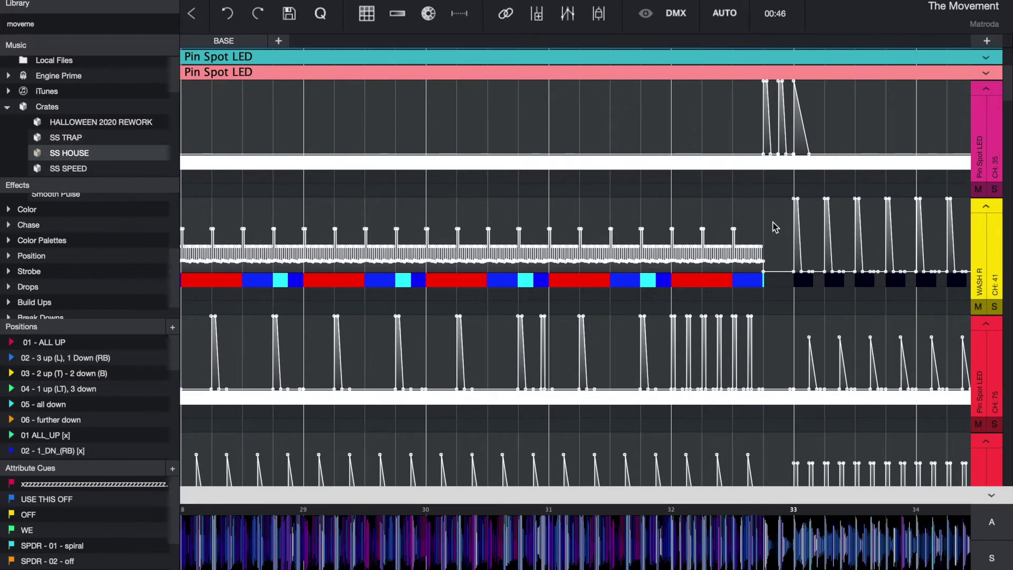
left_click(769, 238)
scroll(769, 240, "up", 3)
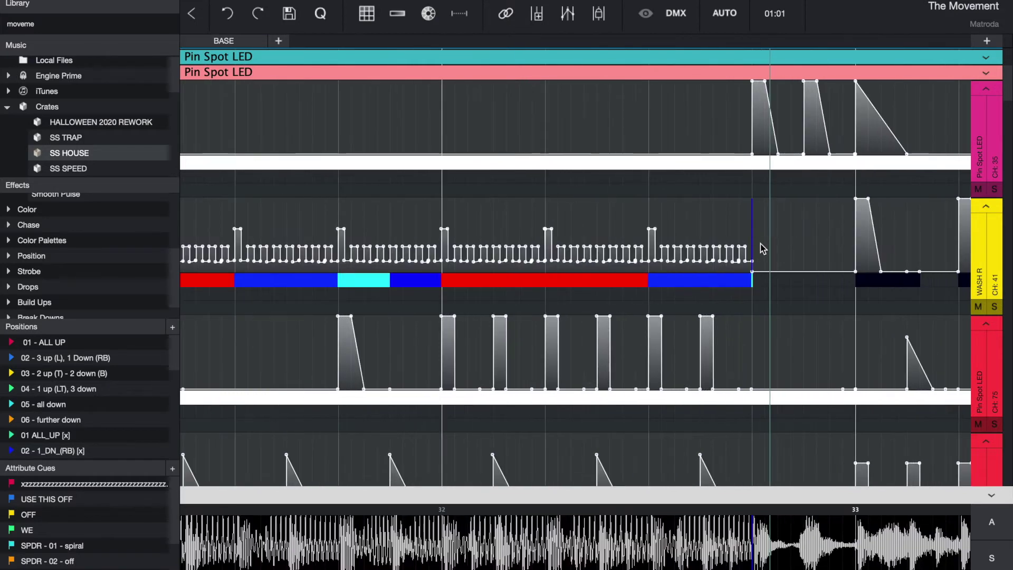
left_click_drag(762, 249, 831, 245)
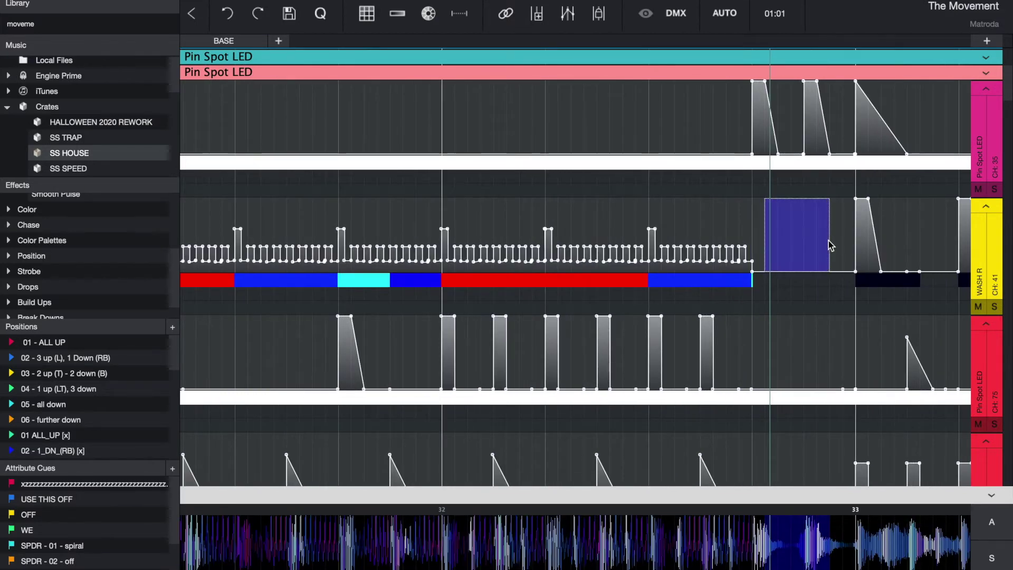
left_click(808, 256)
key("space")
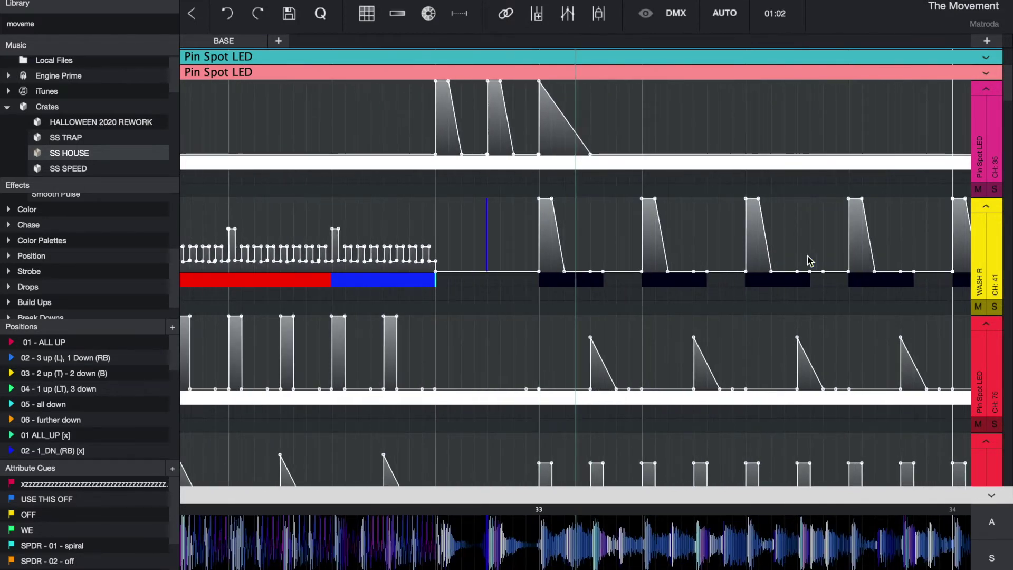
Examine the Pin Spot LED build-up towards bar 40 and the WASH L and WASH R pulses and colour blocks from bar 41
scroll(808, 256, "down", 5)
left_click(757, 124)
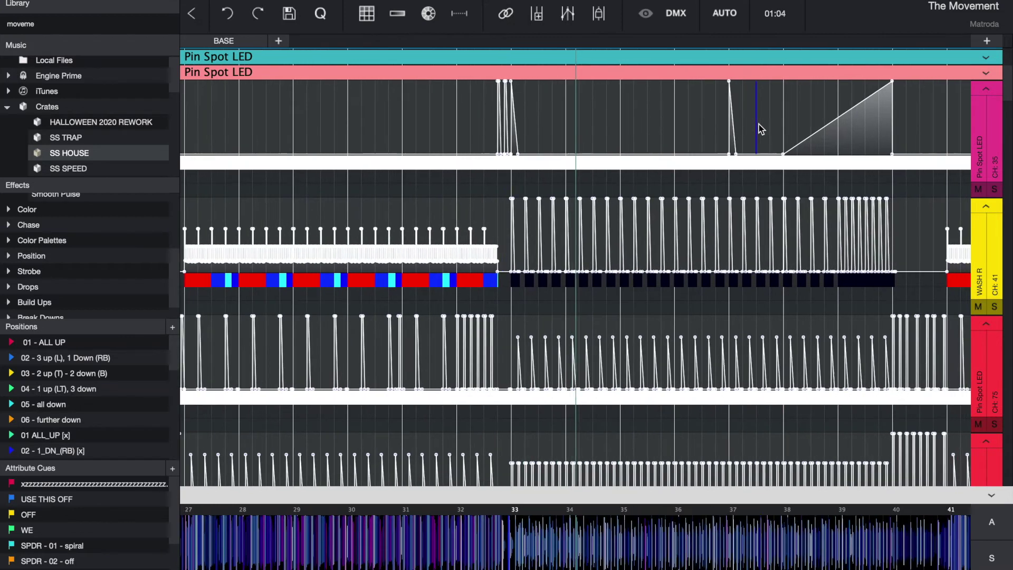
scroll(698, 208, "up", 5)
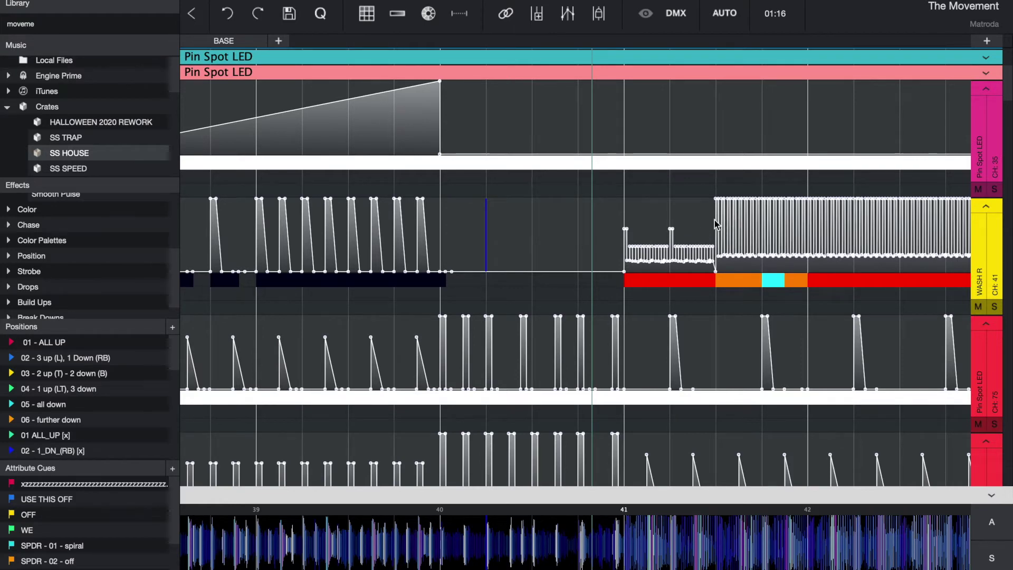
scroll(716, 224, "up", 3)
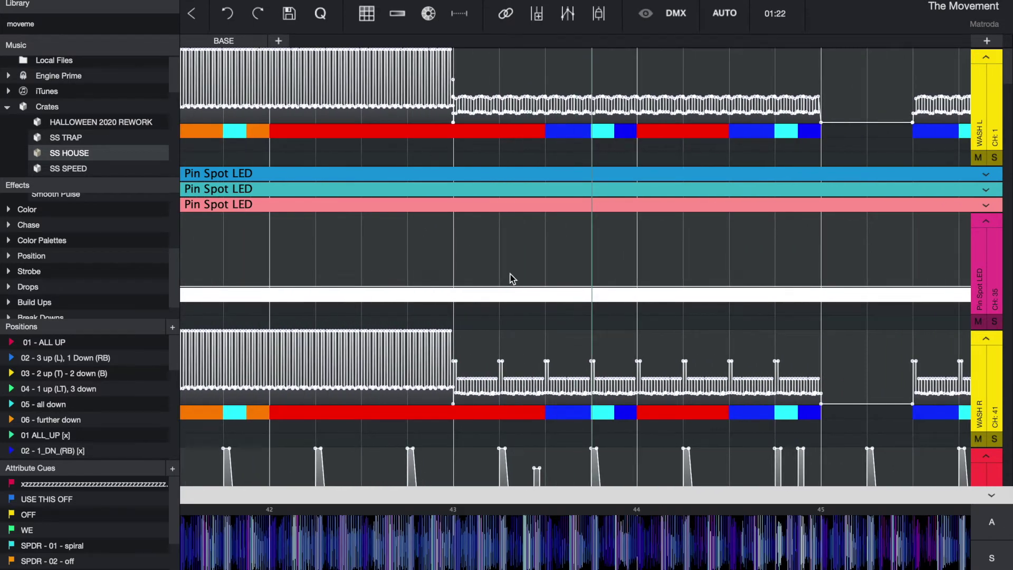
scroll(510, 275, "left", 4)
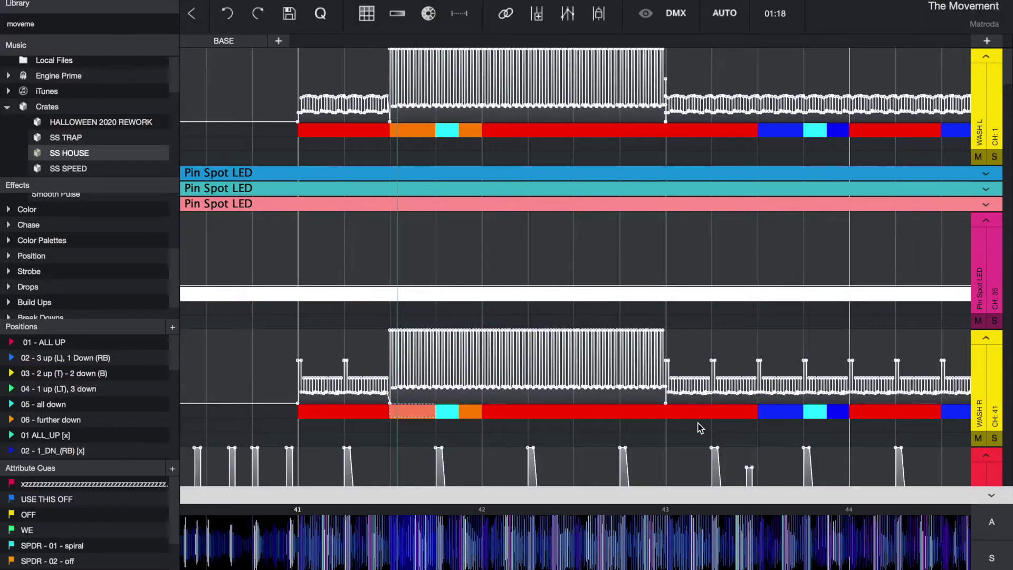
scroll(699, 422, "right", 1)
scroll(679, 335, "right", 10)
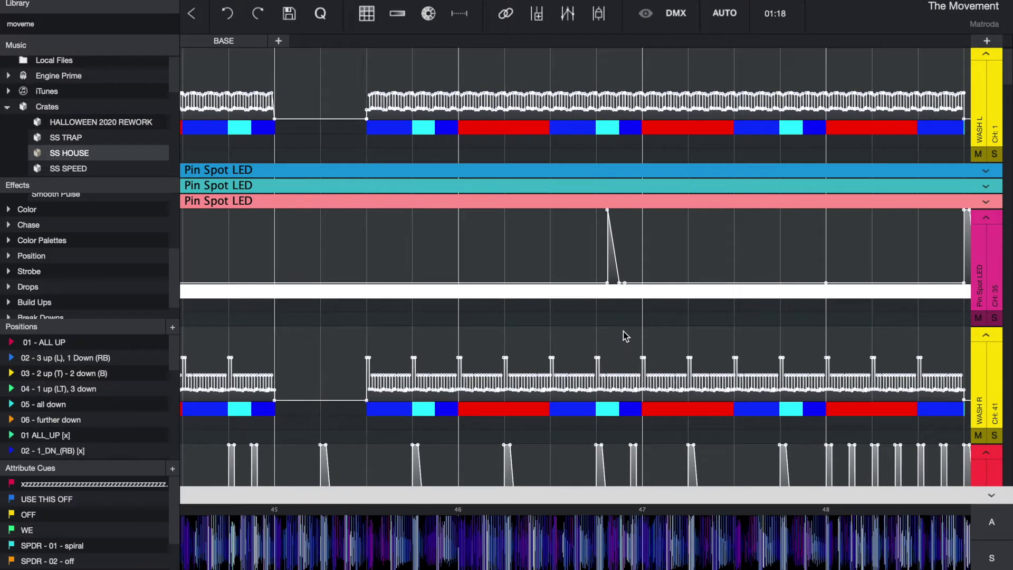
scroll(626, 336, "left", 5)
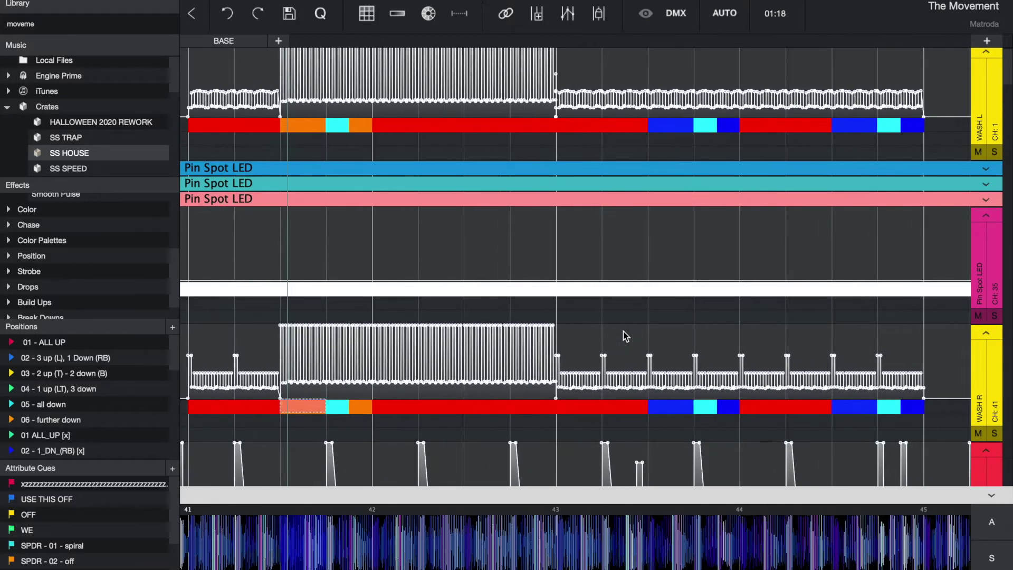
Examine the SPIDER RIGHT colour channels around bar 41, in particular the pulses on the white channel
scroll(625, 336, "down", 10)
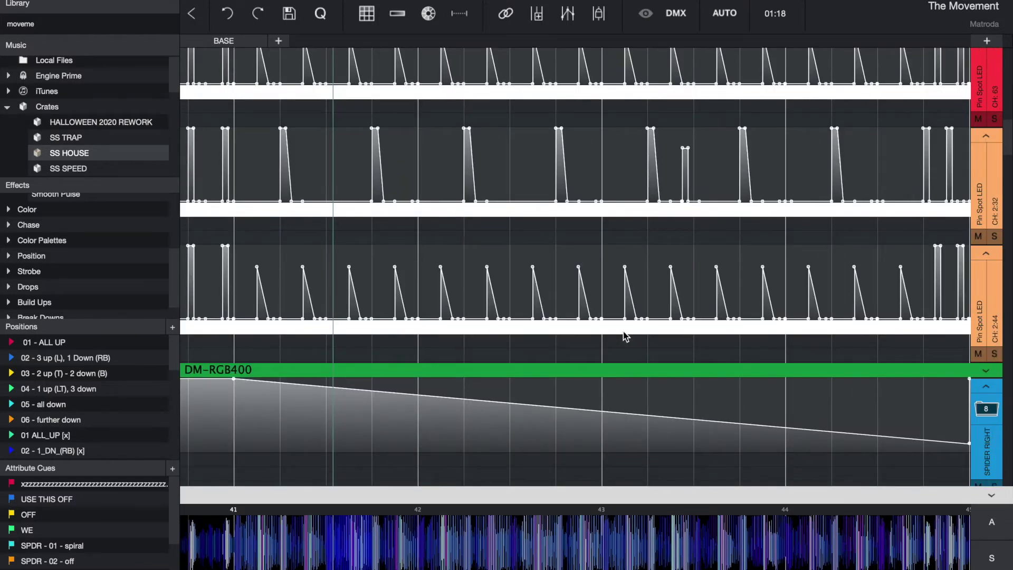
scroll(624, 337, "down", 10)
scroll(625, 337, "left", 5)
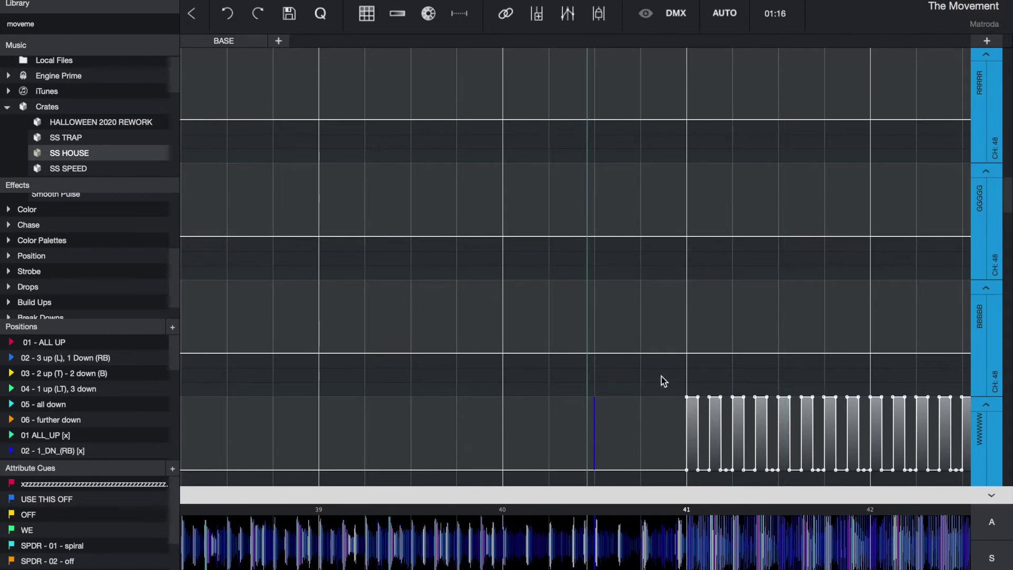
scroll(674, 290, "right", 3)
scroll(673, 290, "down", 3)
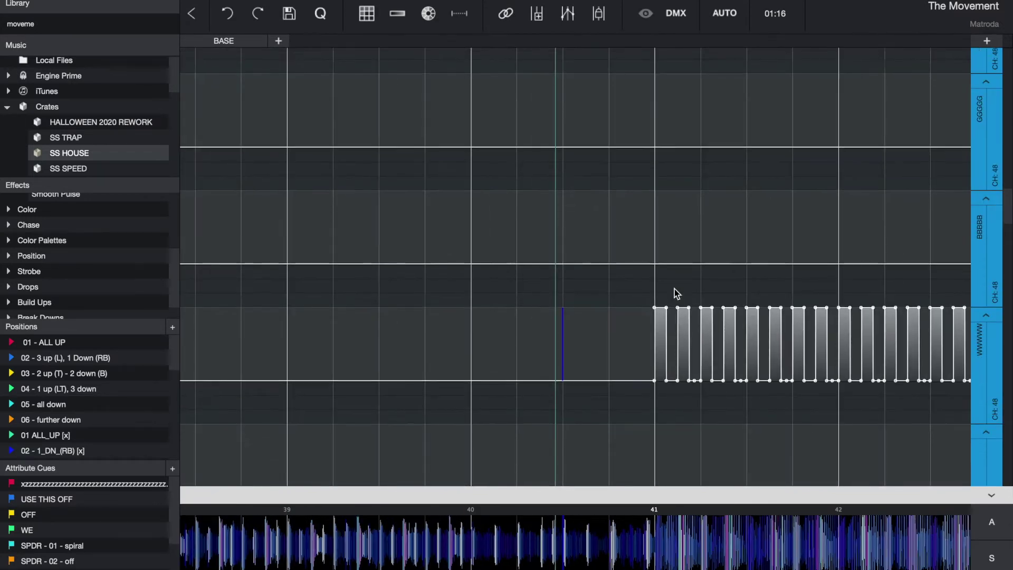
scroll(498, 346, "up", 6)
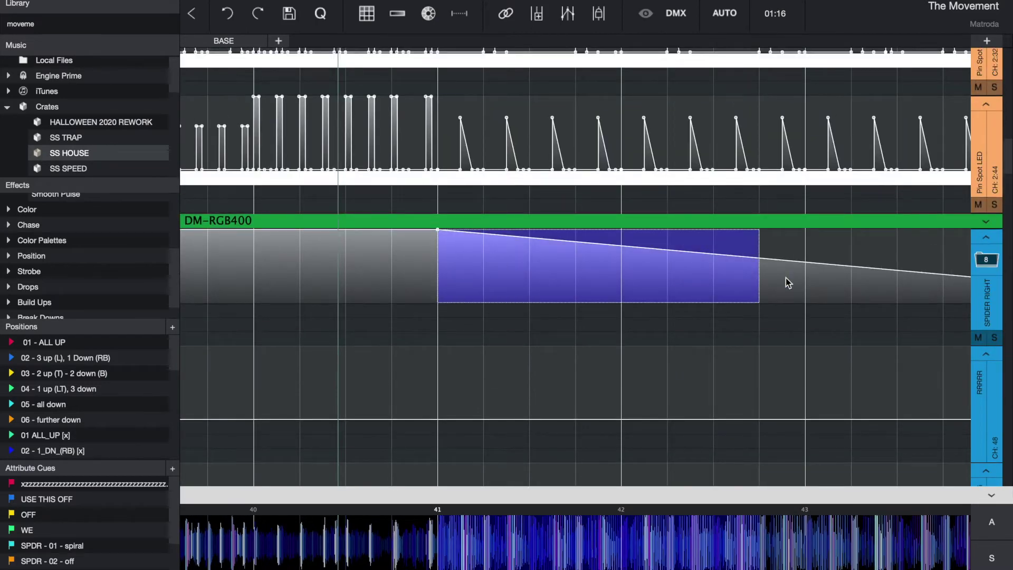
Highlight the SPIDER RIGHT dimmer fade from bar 41 to 43, and check the master track's position cues at bars 41 and 45
left_click_drag(786, 277, 786, 277)
scroll(786, 278, "right", 5)
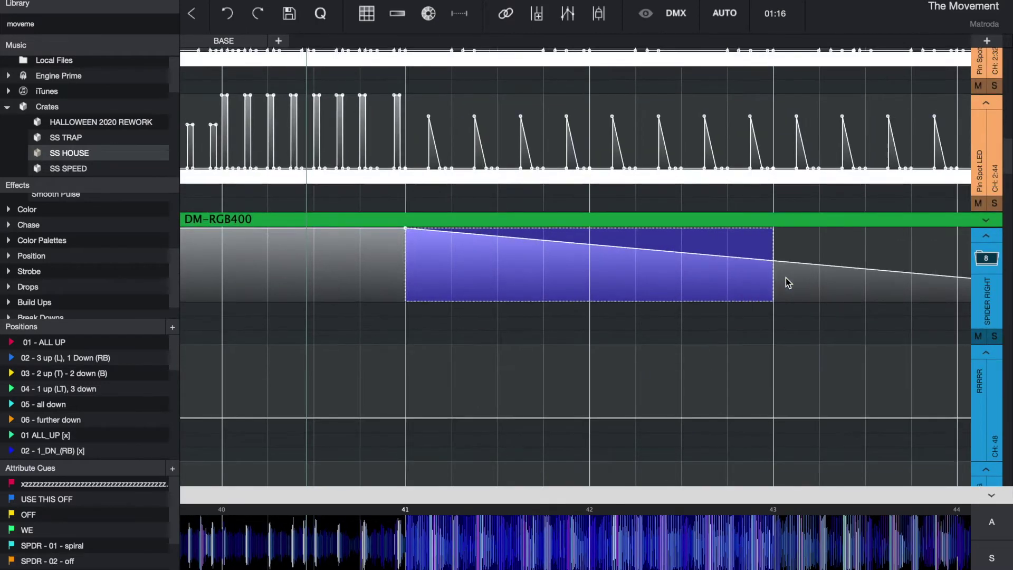
scroll(846, 287, "left", 6)
scroll(846, 287, "down", 3)
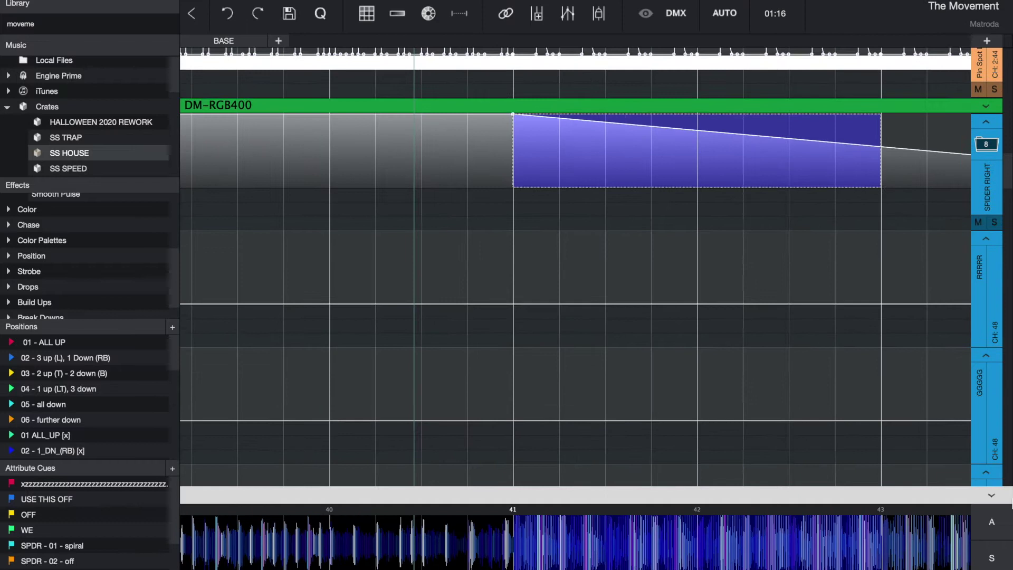
left_click(991, 498)
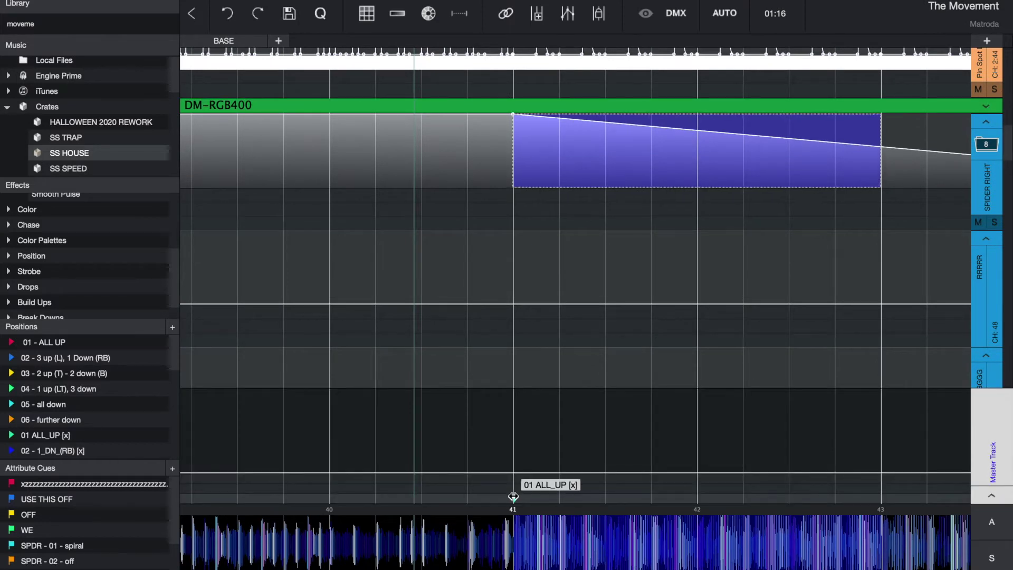
scroll(606, 388, "right", 5)
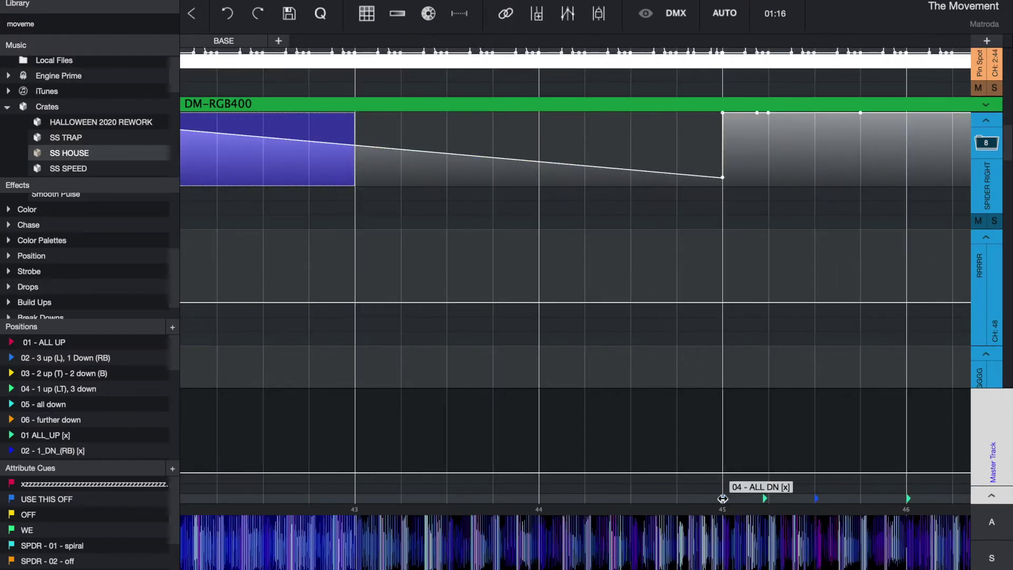
left_click(997, 503)
scroll(670, 397, "left", 7)
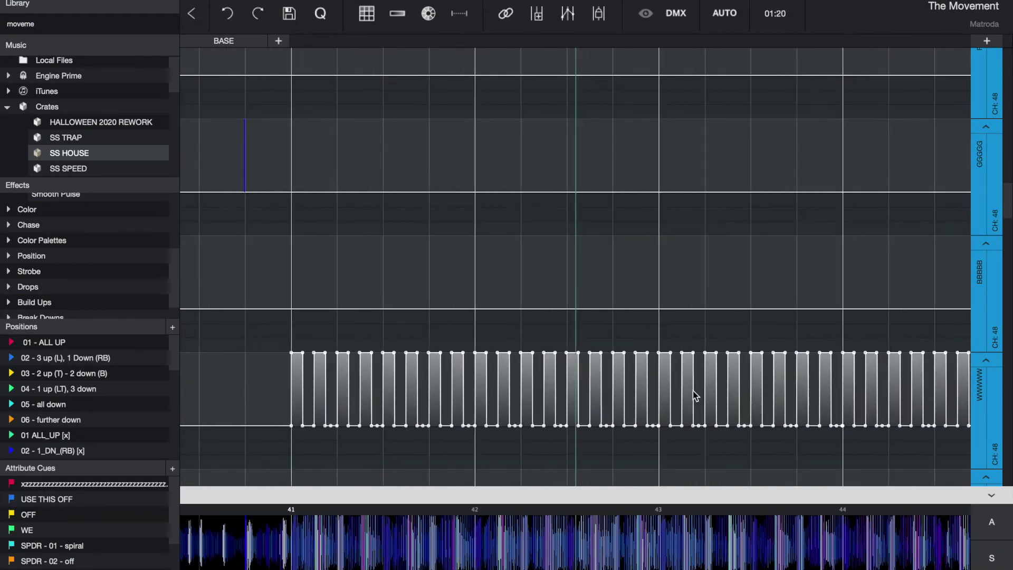
Examine the spider's blue and white channel pulses from bar 42 to bar 47 while the show plays
scroll(708, 420, "down", 3)
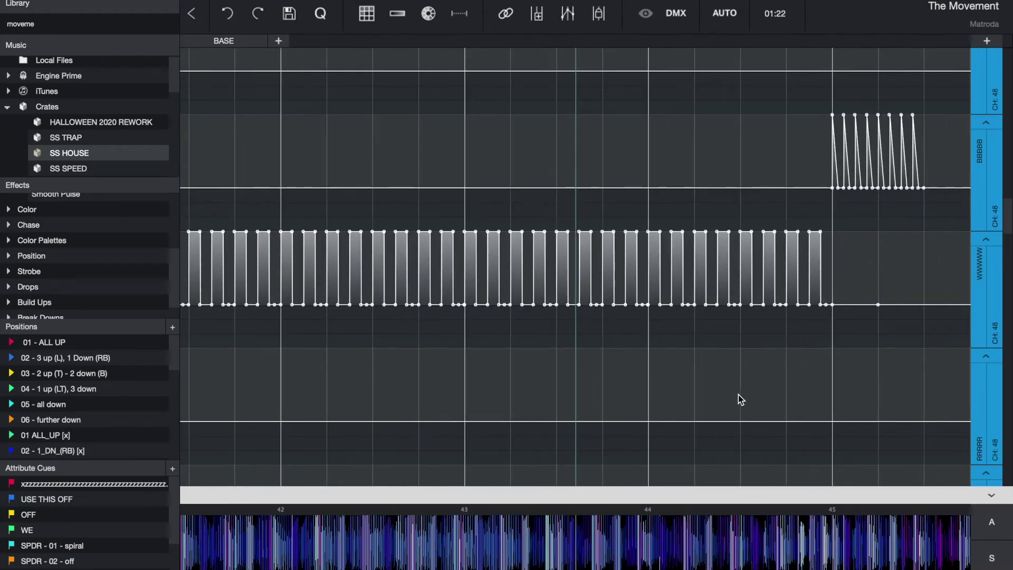
scroll(639, 328, "up", 3)
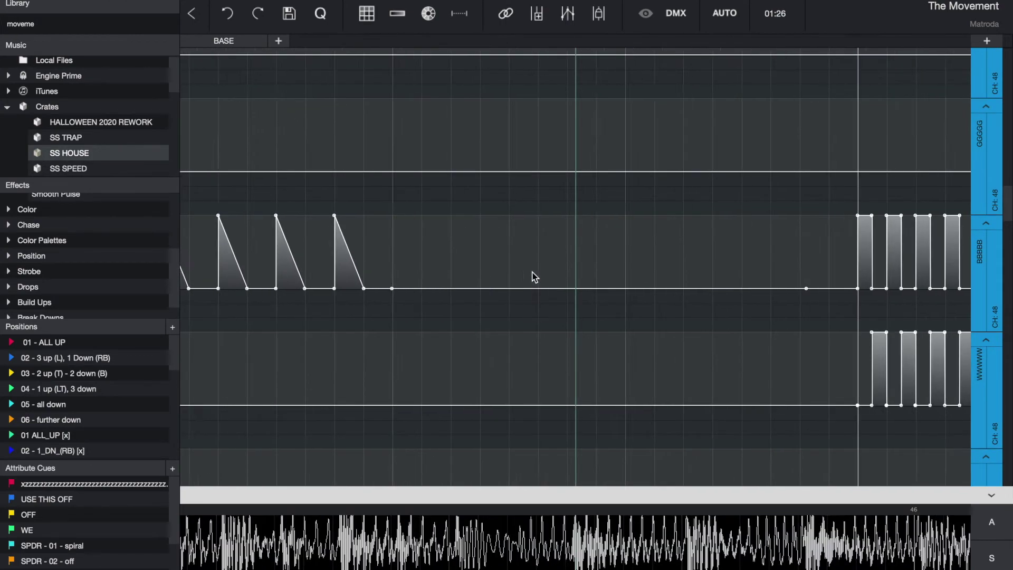
scroll(532, 271, "down", 5)
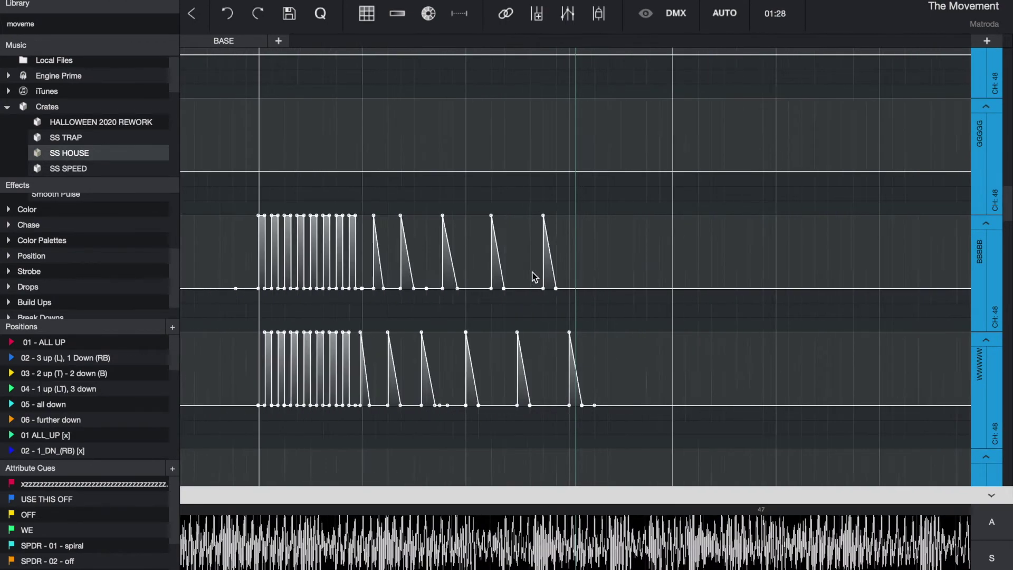
Examine the SPIDER RIGHT blue pulses at bar 45 and the blue and white pulses up to bar 47, alongside the master track's position cues
key("space")
scroll(532, 272, "left", 4)
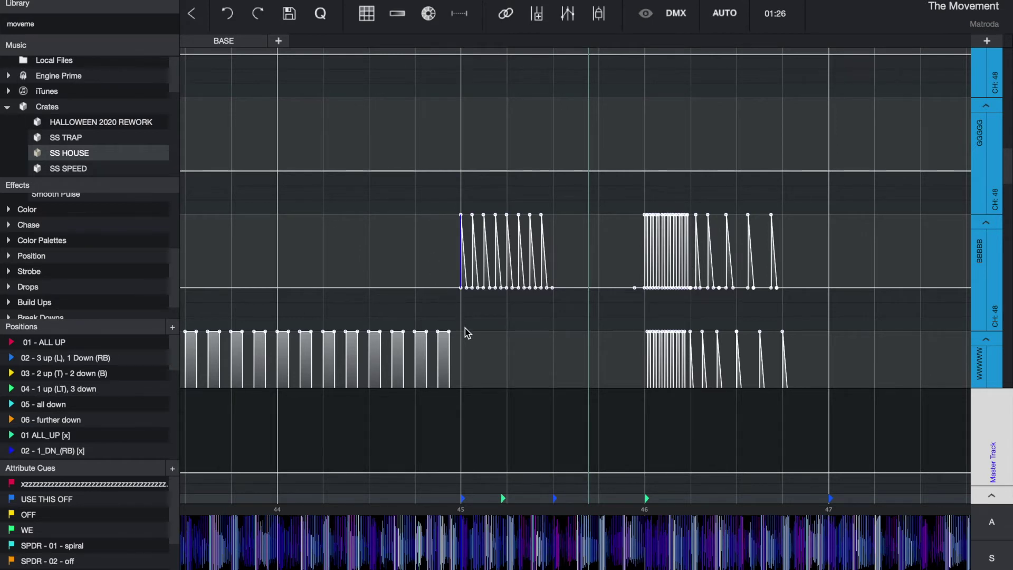
key("plus")
key("plus")
key("plus")
scroll(457, 348, "left", 3)
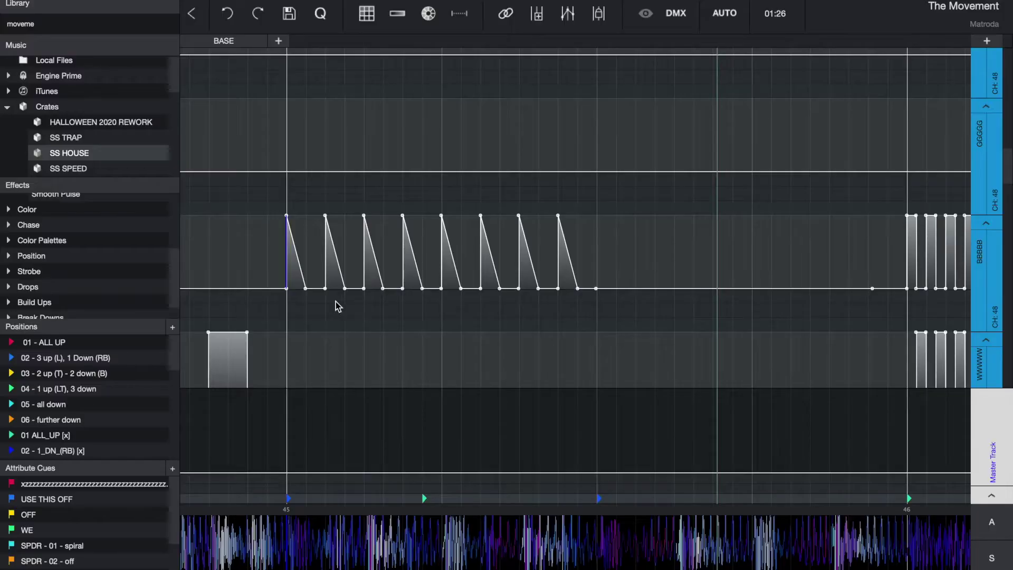
key("space")
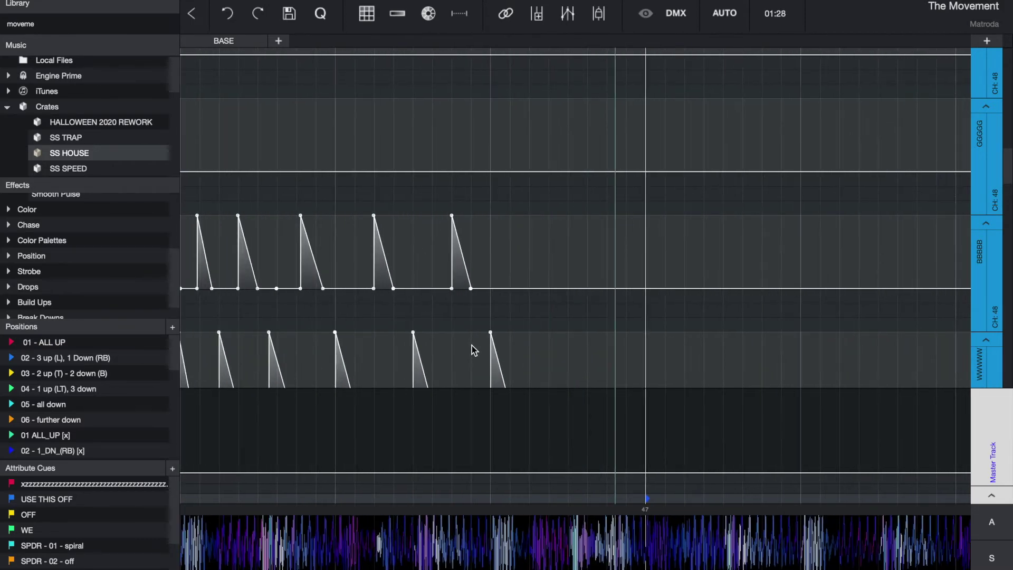
scroll(471, 345, "down", 3)
scroll(472, 345, "left", 3)
key("space")
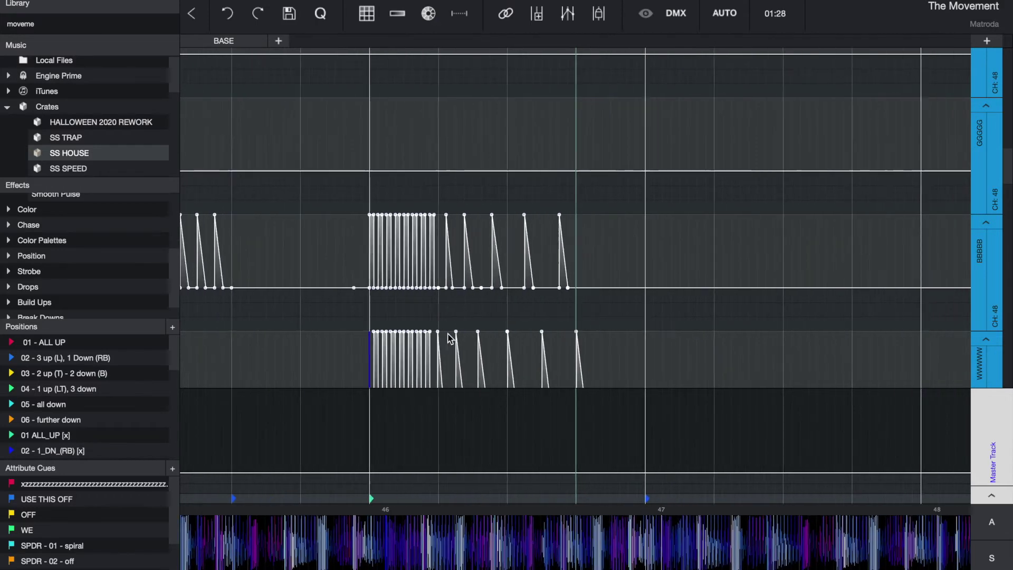
Hide the master track and compare the alternating pulses on the SPIDER RIGHT blue and white channels from bar 46 to 47
key("space")
scroll(457, 328, "up", 4)
scroll(459, 332, "right", 3)
scroll(458, 332, "down", 4)
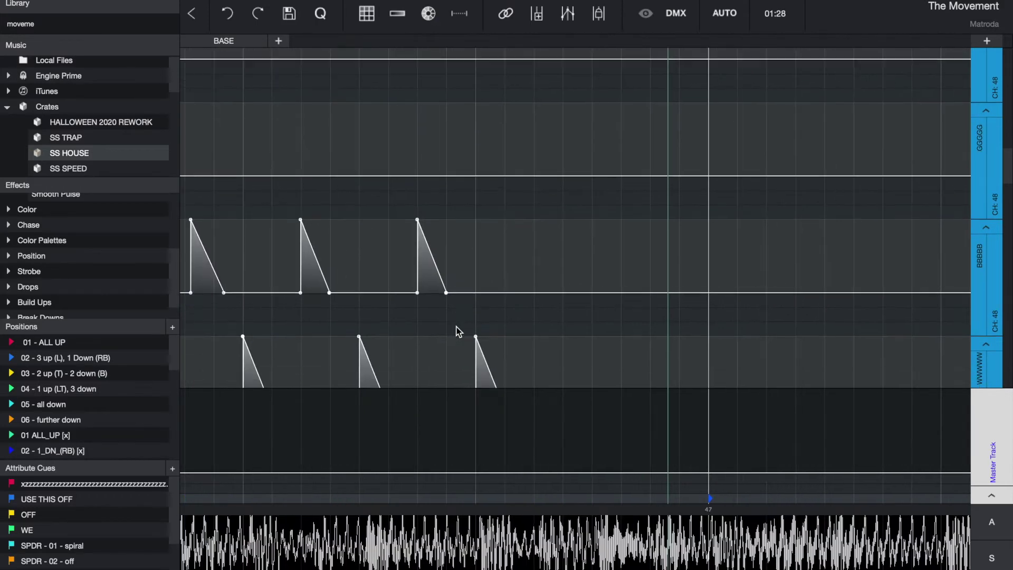
left_click(992, 499)
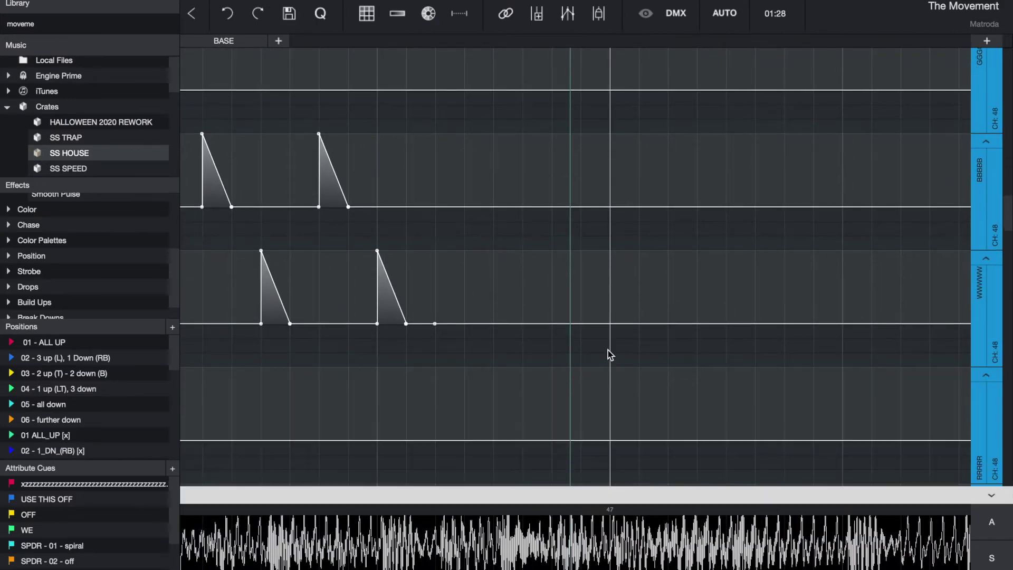
scroll(608, 350, "left", 5)
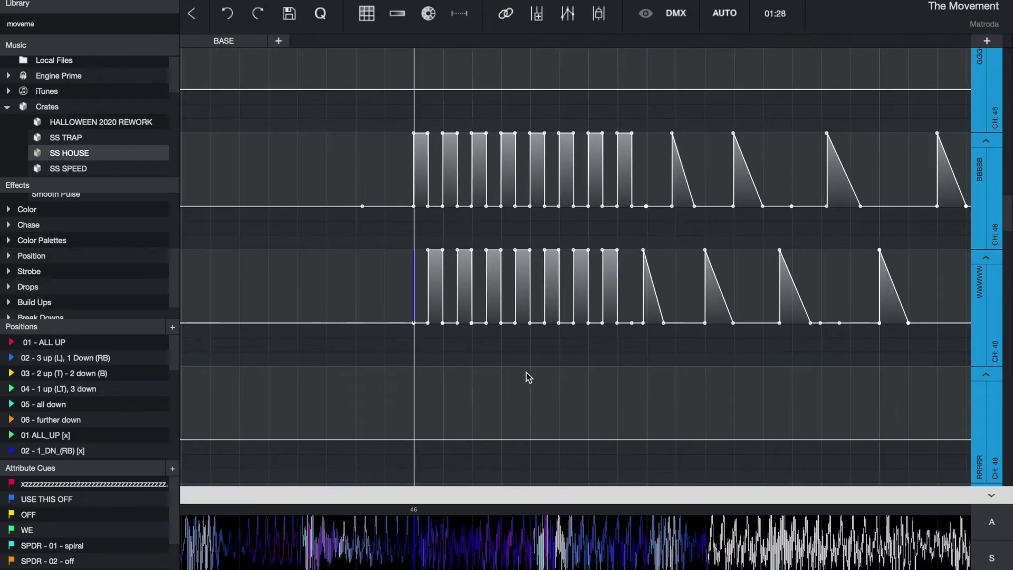
scroll(527, 372, "down", 5)
scroll(527, 372, "up", 5)
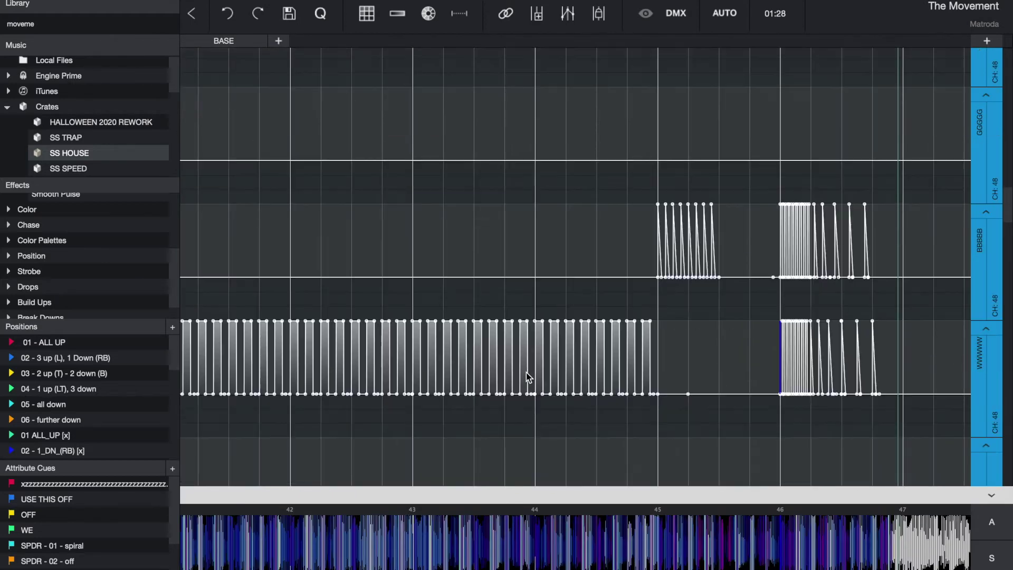
Go to bar 49 and examine the Pin Spot LED hits and the WASH L and WASH R pulses and colours around it
scroll(527, 373, "up", 10)
scroll(526, 373, "right", 2)
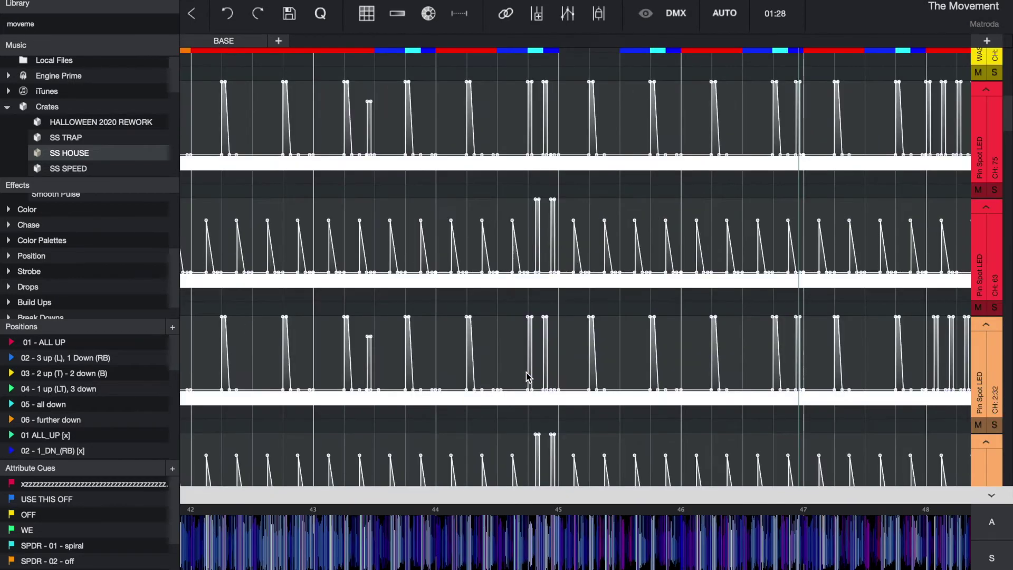
scroll(527, 375, "up", 3)
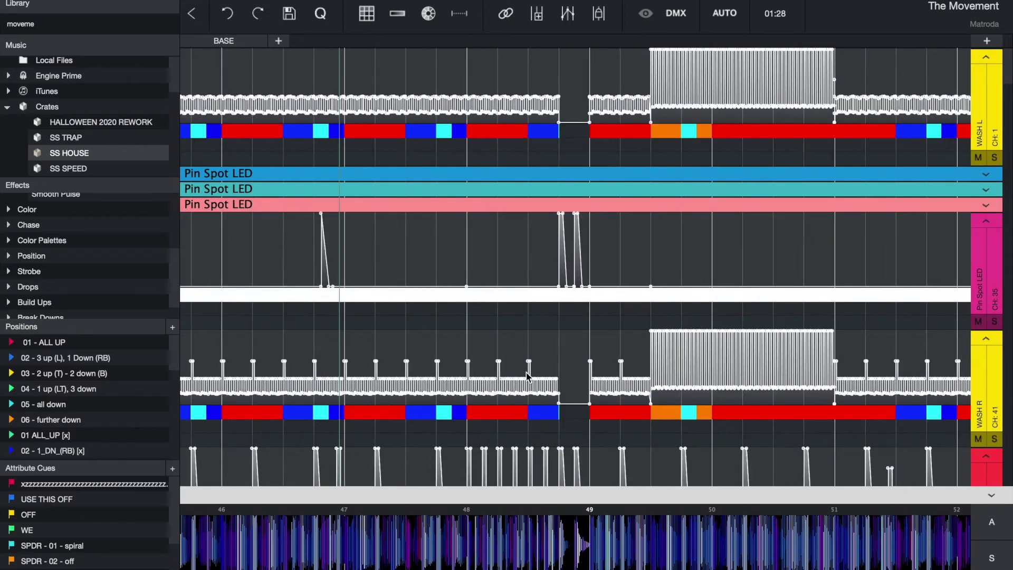
left_click(591, 250)
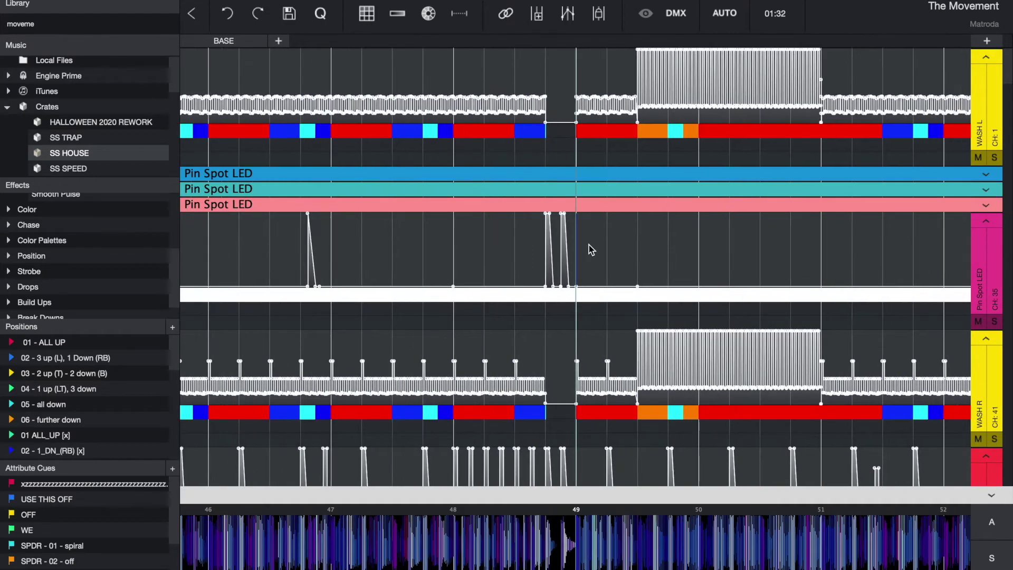
scroll(528, 248, "left", 3)
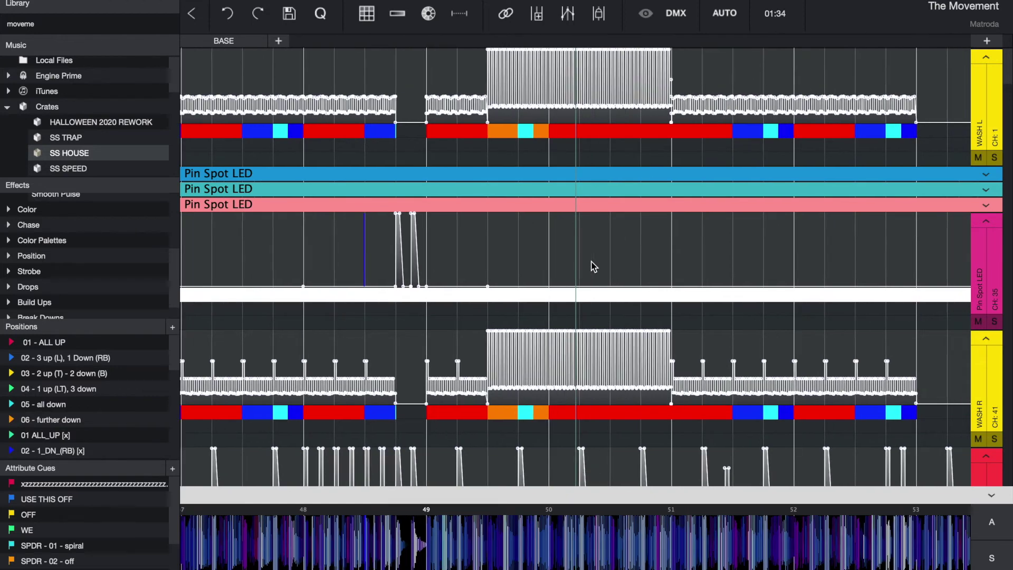
Examine the SPIDER RIGHT dimmer fade from bar 49 to 53 and the spider's red, blue and white pulses up to bar 55
scroll(595, 266, "down", 10)
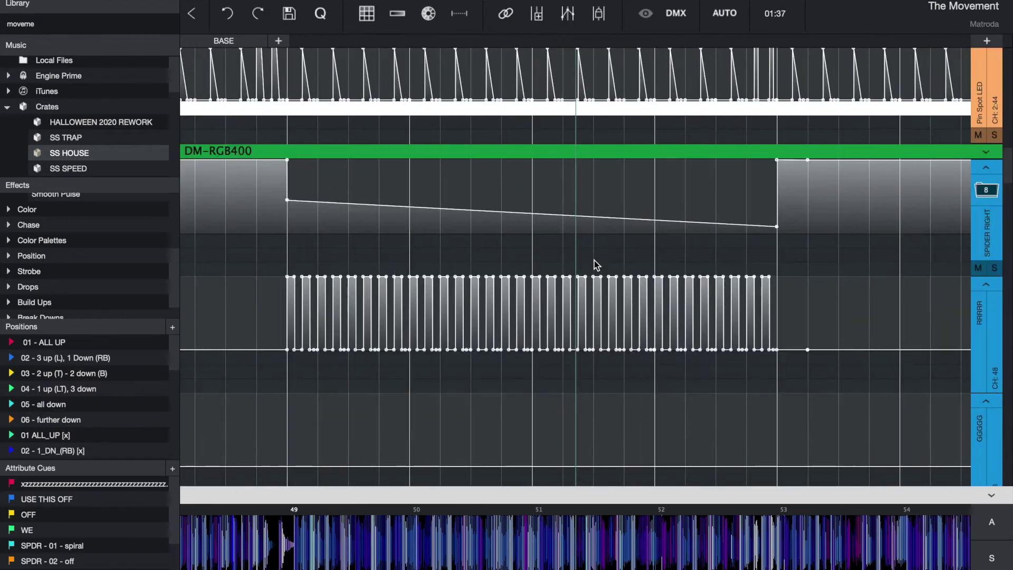
scroll(594, 261, "down", 2)
scroll(565, 391, "up", 3)
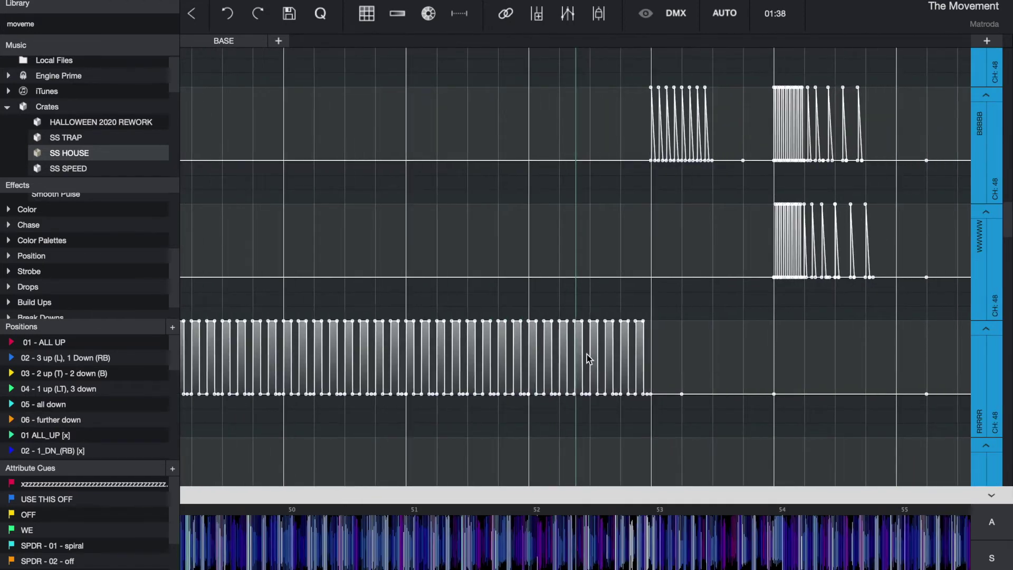
scroll(648, 251, "up", 5)
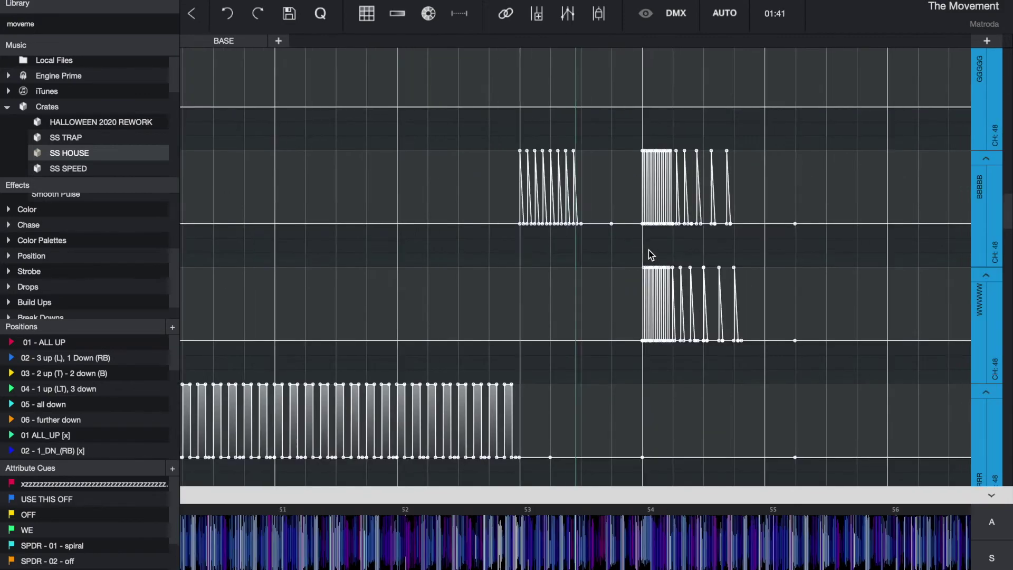
scroll(648, 250, "up", 5)
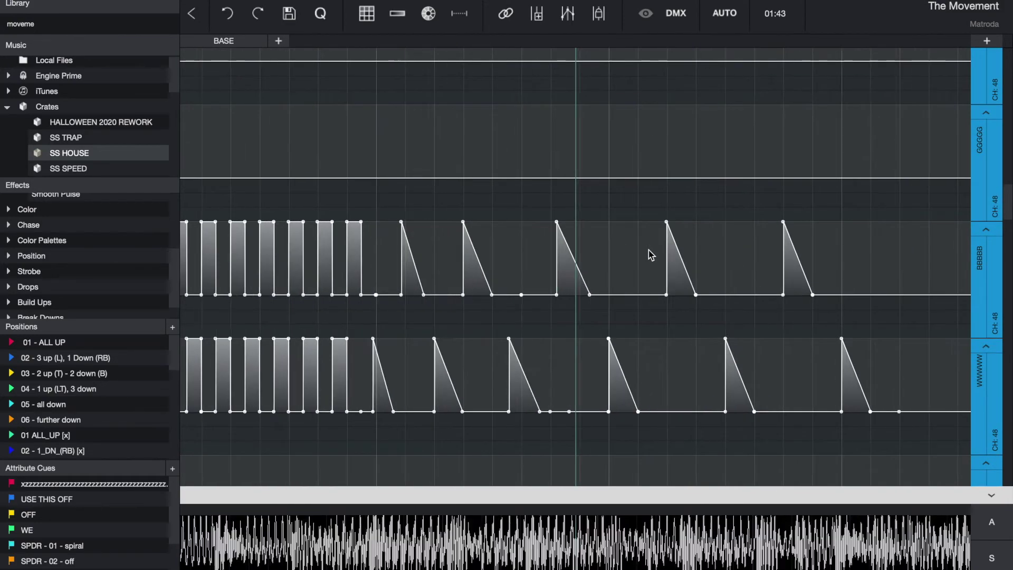
scroll(648, 251, "down", 4)
scroll(648, 250, "down", 5)
scroll(648, 250, "up", 12)
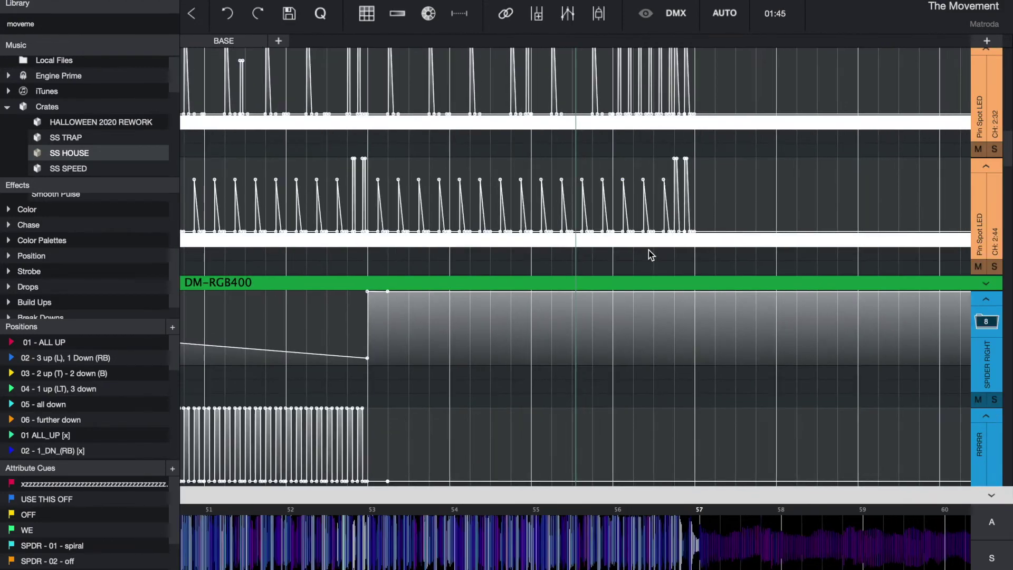
Compare the SPIDER RIGHT and SPIDER LEFT channels around bars 53 to 55, including the SPIDER LEFT dimmer and red and blue pulses
scroll(649, 252, "down", 10)
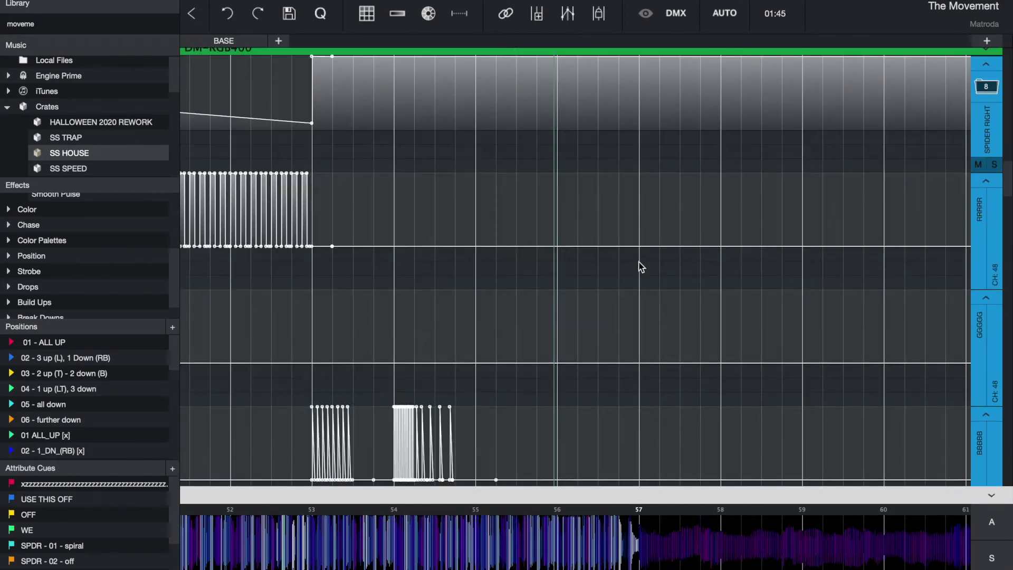
scroll(417, 247, "down", 5)
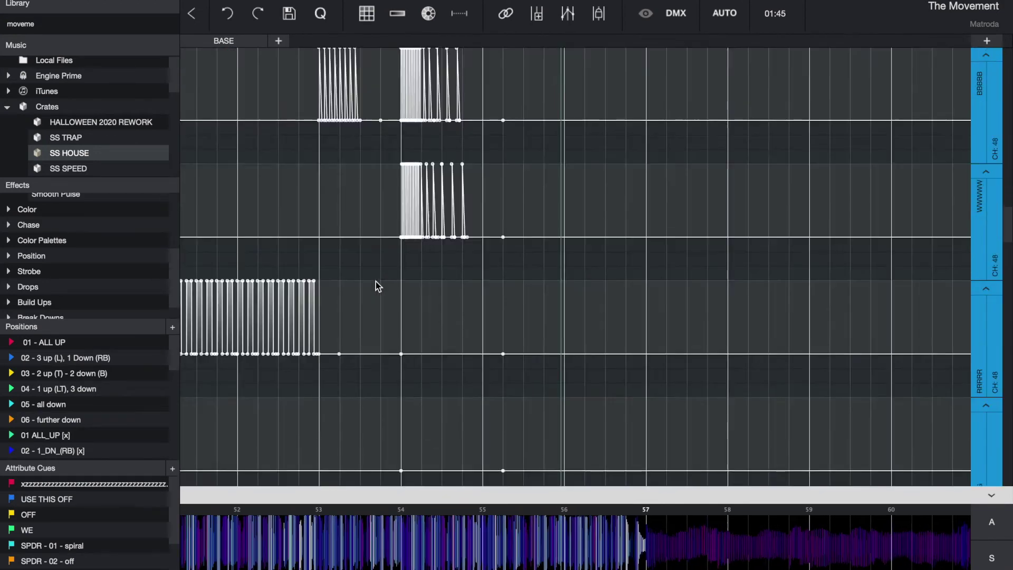
scroll(375, 281, "down", 10)
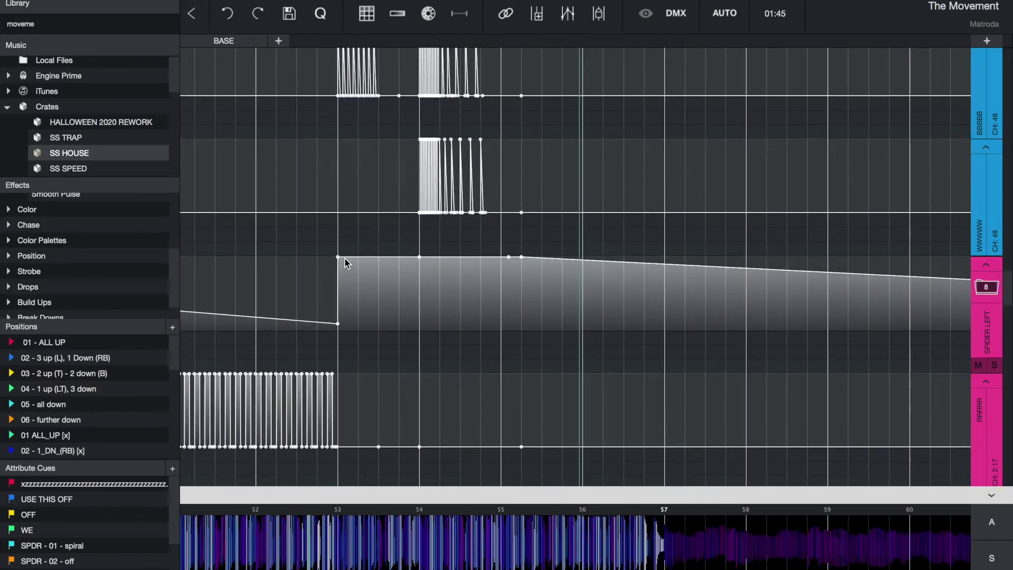
scroll(344, 258, "down", 8)
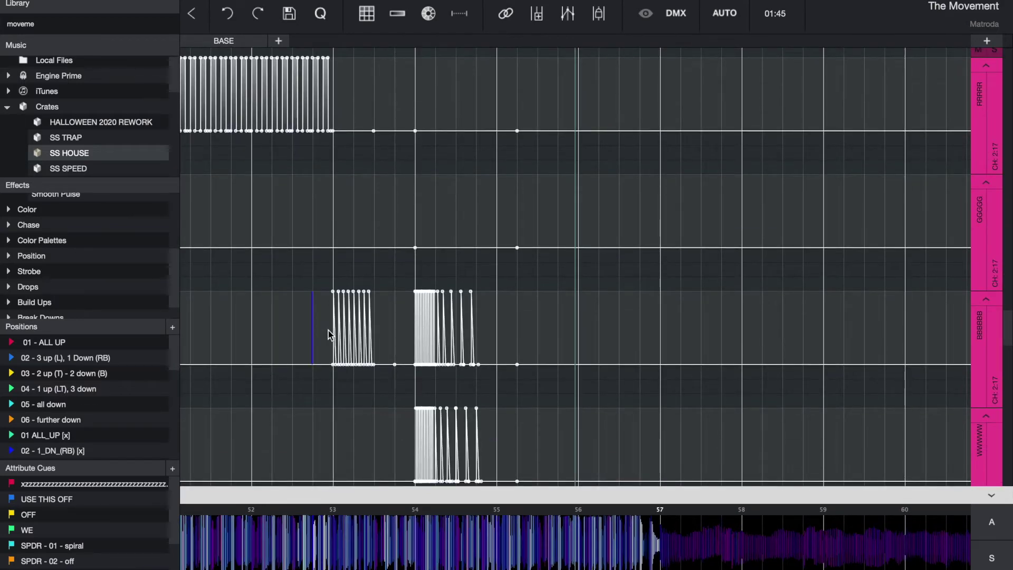
scroll(496, 240, "left", 5)
scroll(496, 240, "up", 5)
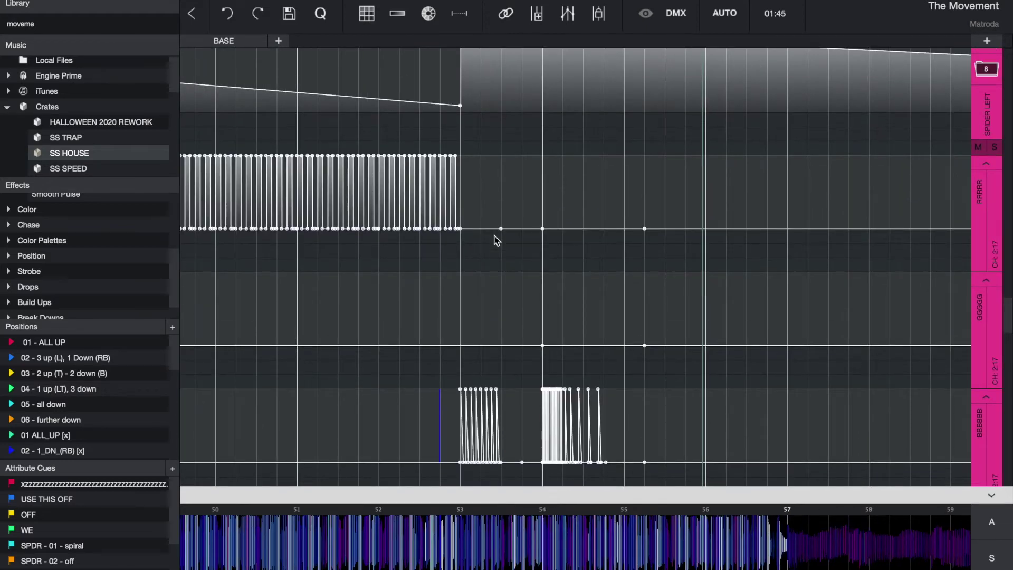
scroll(495, 235, "left", 4)
scroll(495, 236, "up", 1)
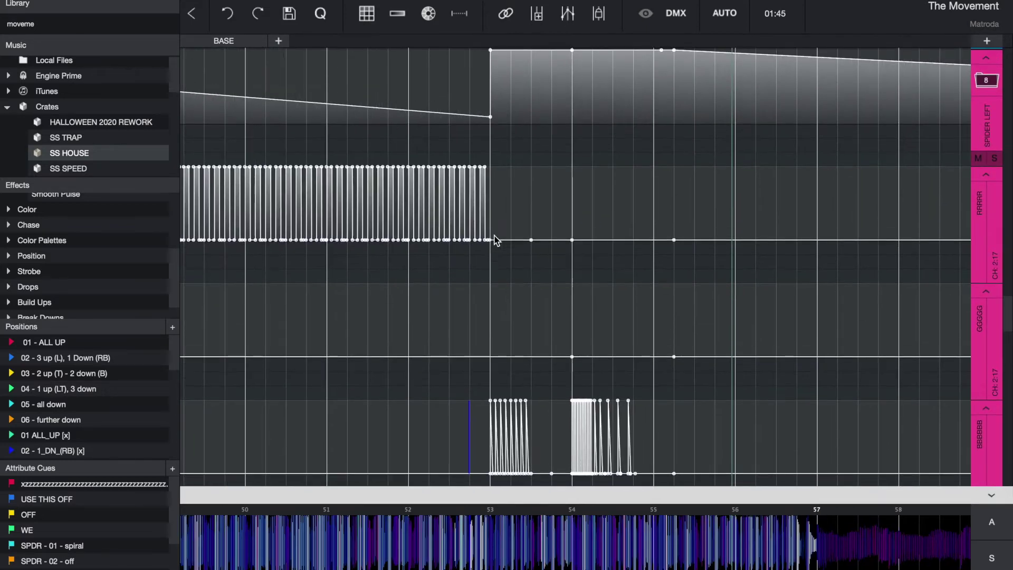
scroll(495, 236, "down", 3)
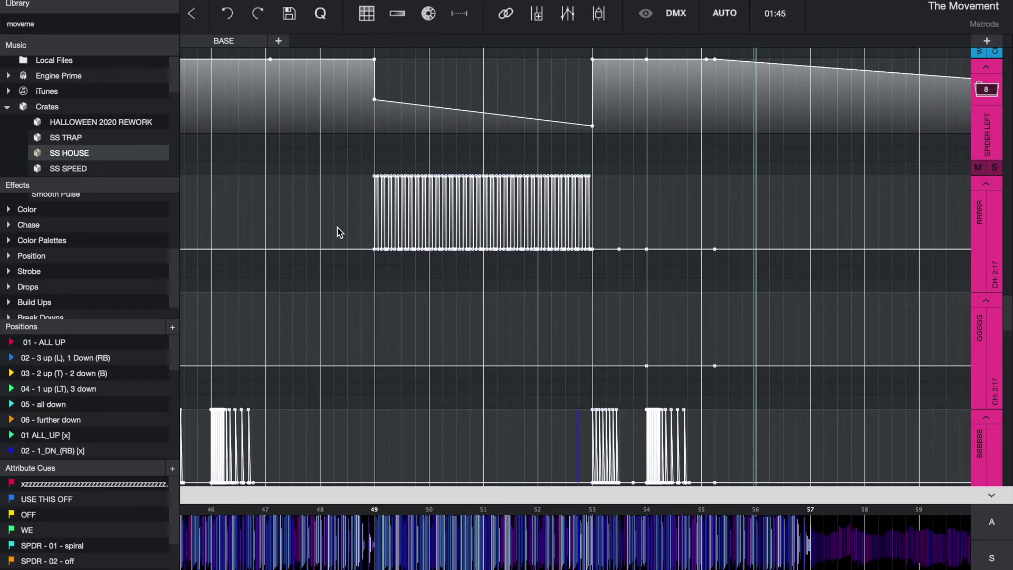
Review the SPIDER LEFT dimmer fades and the spider pulses across bars 41 to 57, highlighting bars 33 to 61 on the white channel
scroll(337, 227, "up", 3)
scroll(285, 95, "up", 1)
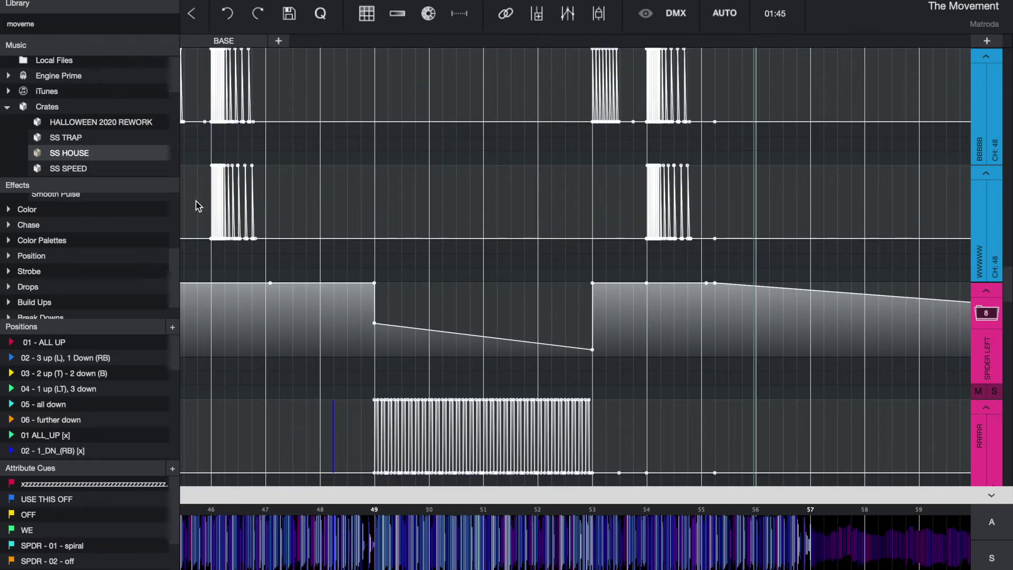
scroll(196, 206, "down", 2)
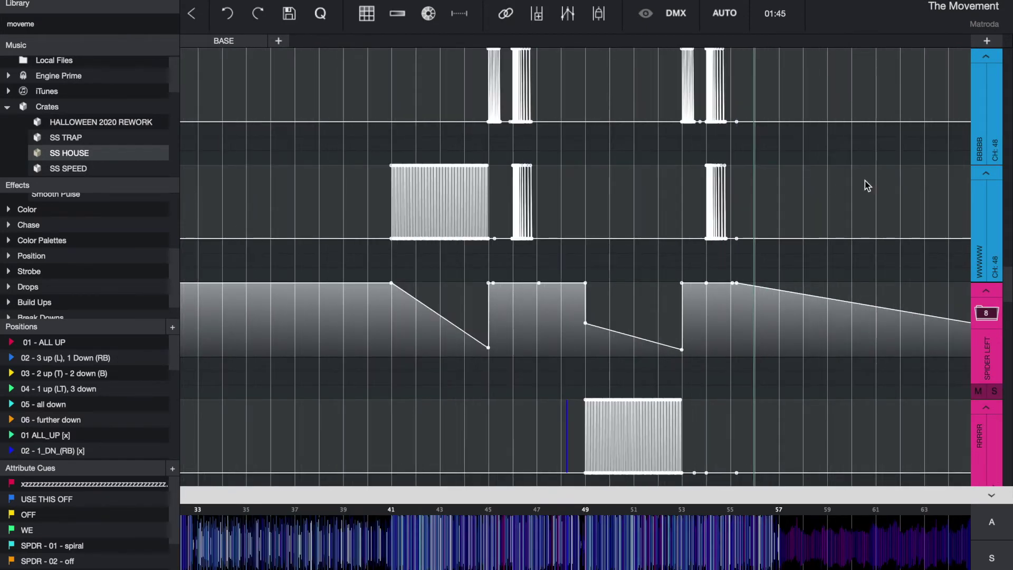
scroll(240, 338, "down", 4)
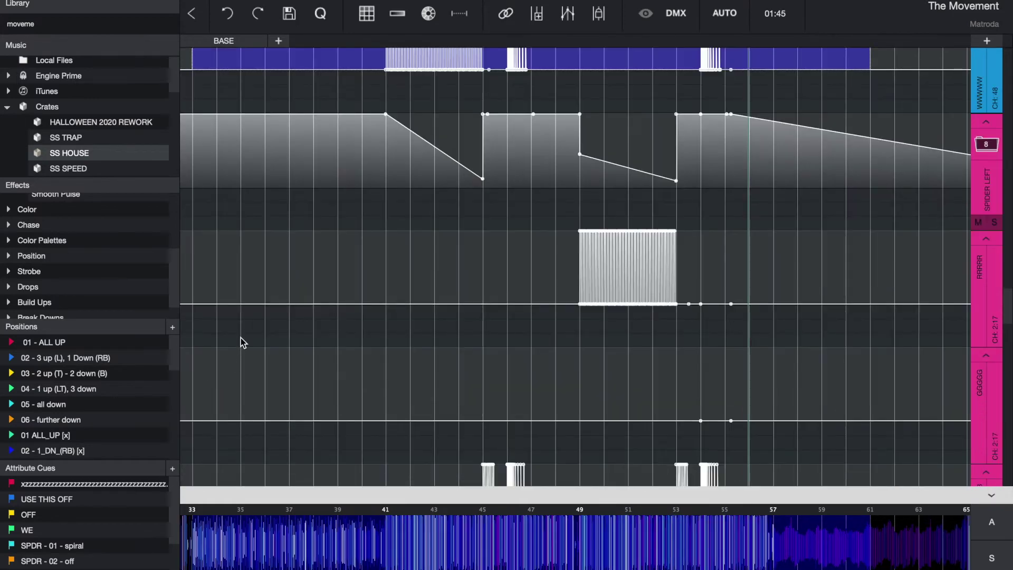
scroll(240, 276, "left", 3)
scroll(248, 277, "up", 4)
scroll(257, 279, "right", 10)
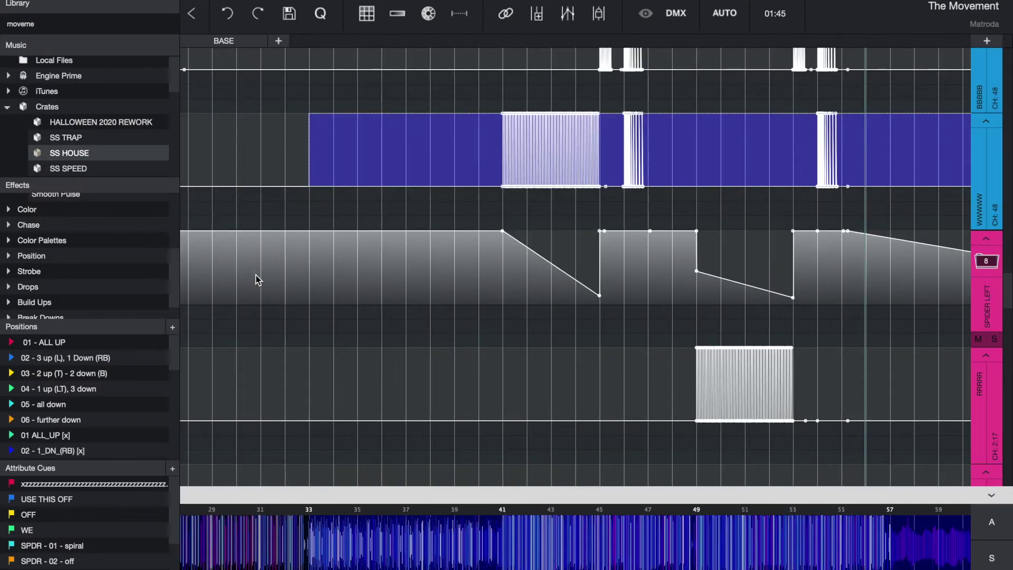
scroll(393, 78, "right", 2)
scroll(393, 78, "up", 3)
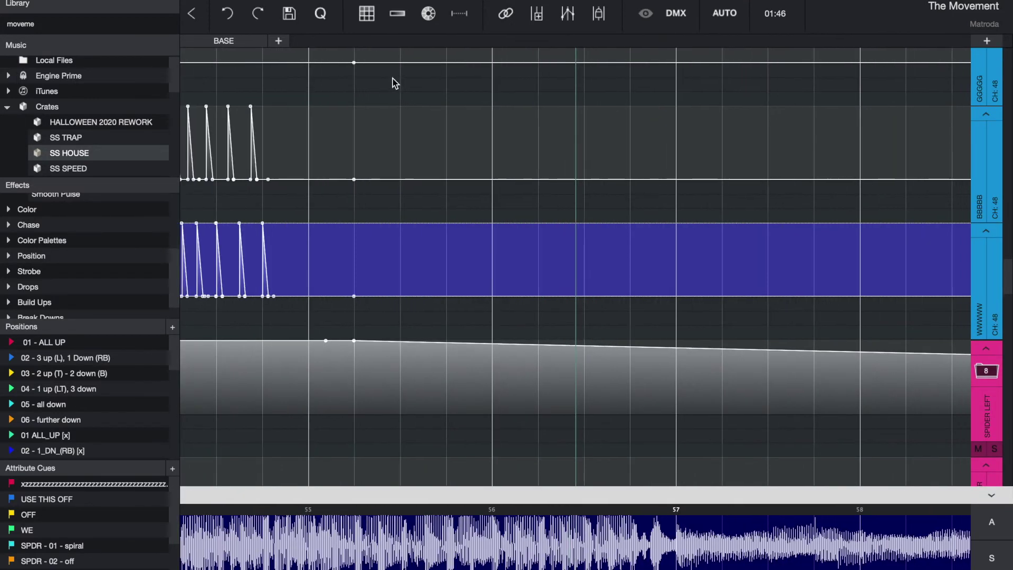
Examine the breakdown from bar 57 to 65 across the spider and Pin Spot LED tracks and the WASH L and WASH R dimmer ramps
scroll(767, 113, "right", 5)
scroll(672, 172, "up", 4)
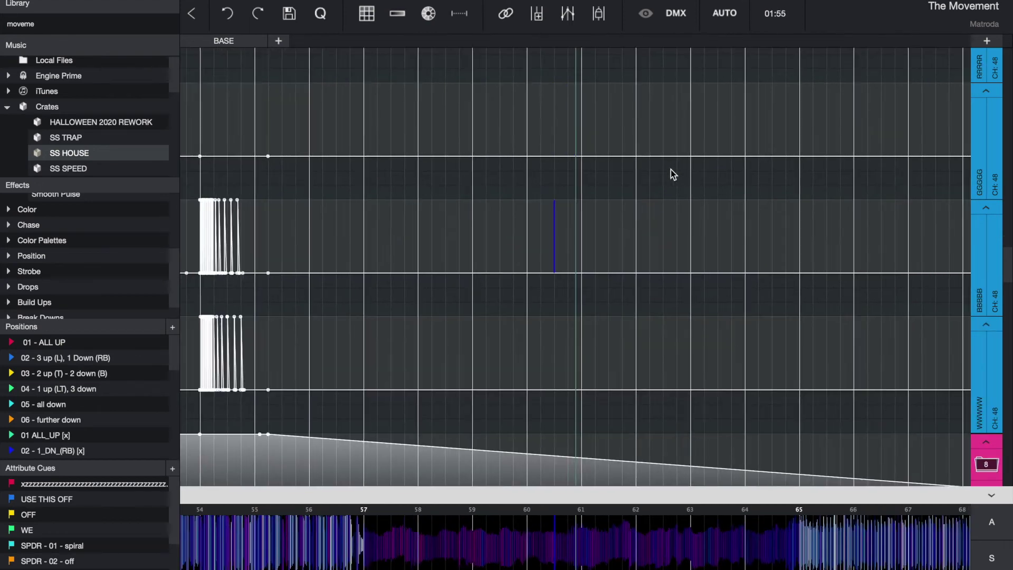
scroll(423, 172, "up", 4)
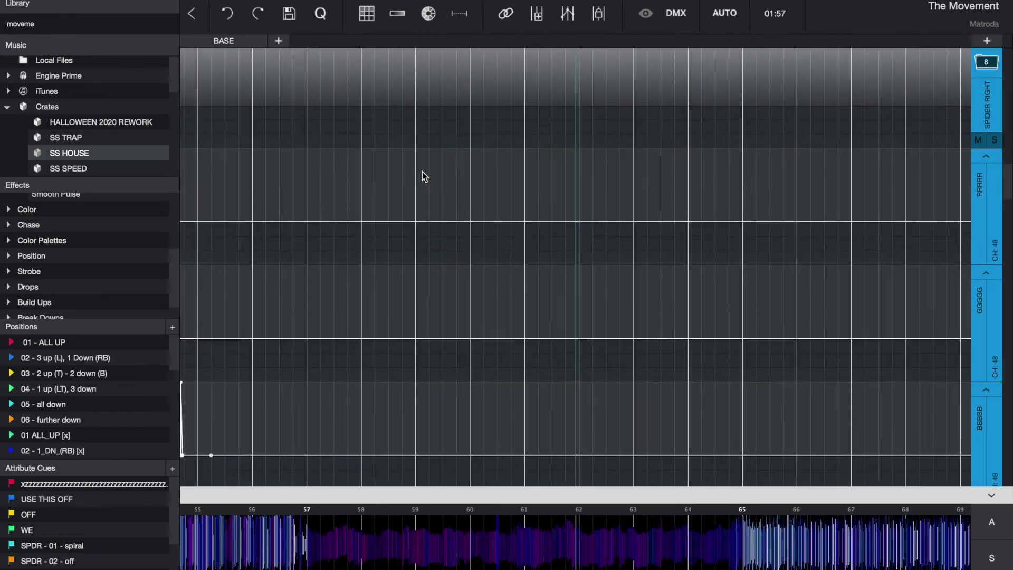
scroll(422, 172, "up", 3)
scroll(423, 172, "up", 8)
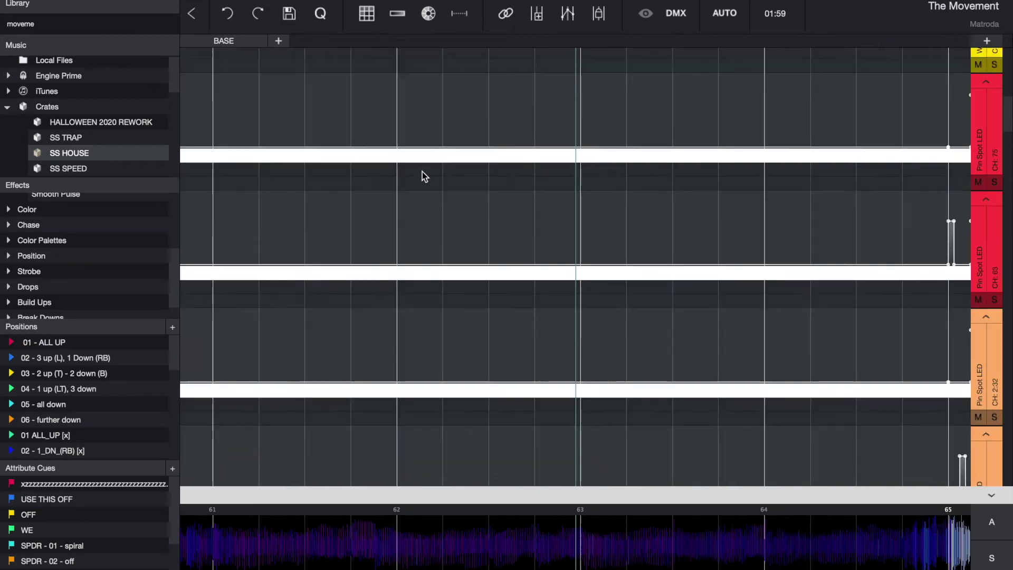
scroll(422, 172, "up", 4)
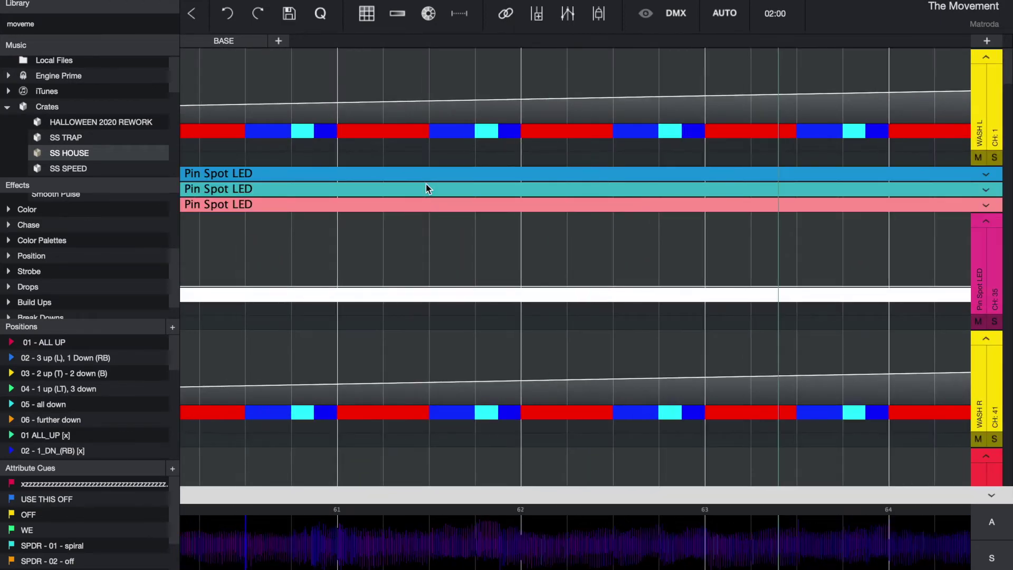
scroll(351, 200, "left", 5)
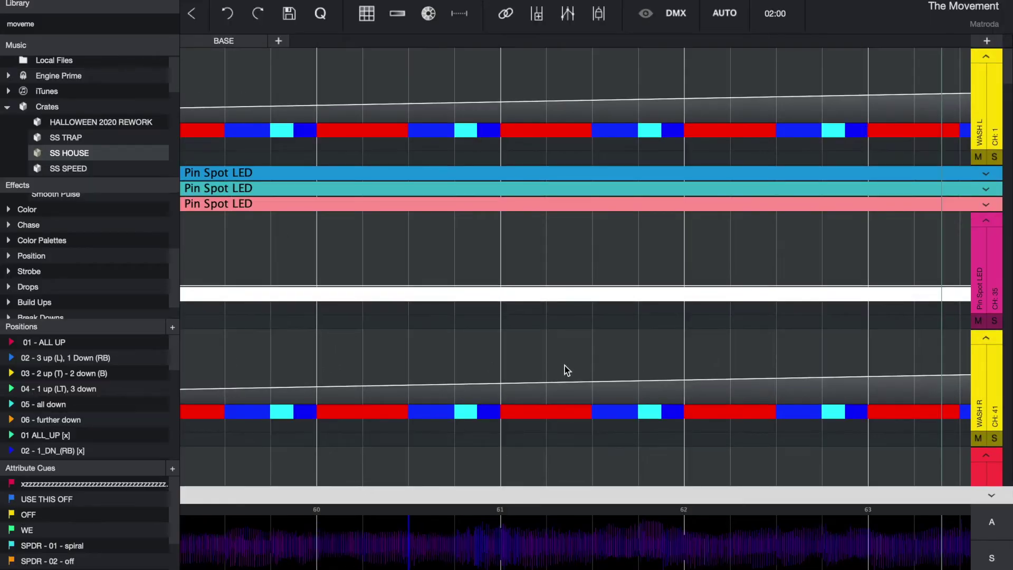
scroll(740, 355, "right", 4)
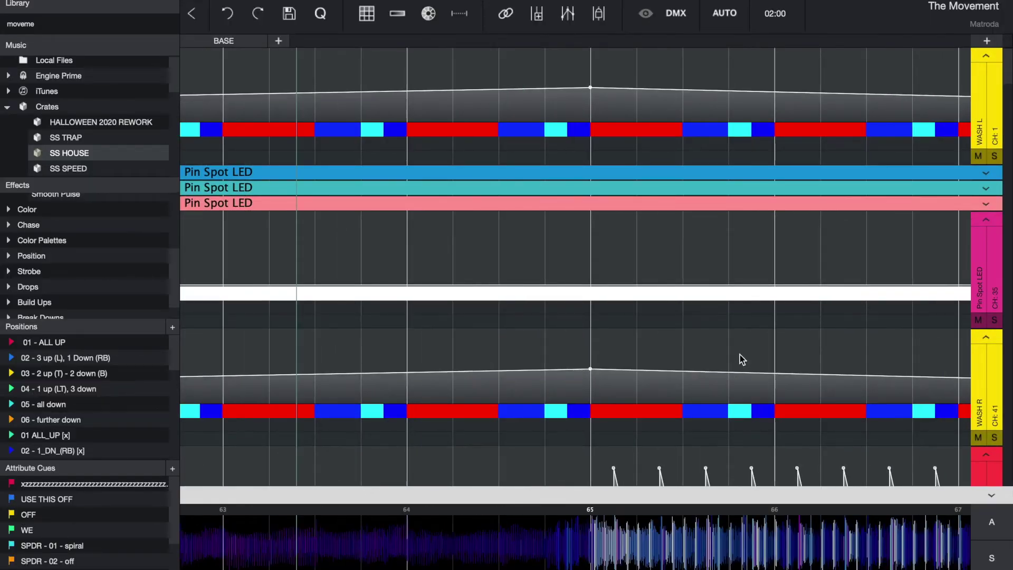
Play through bars 65 to 73, reviewing the WASH L and WASH R dimmer fades and the red and orange Pin Spot LED pulses and ramps
left_click(628, 351)
scroll(635, 350, "right", 6)
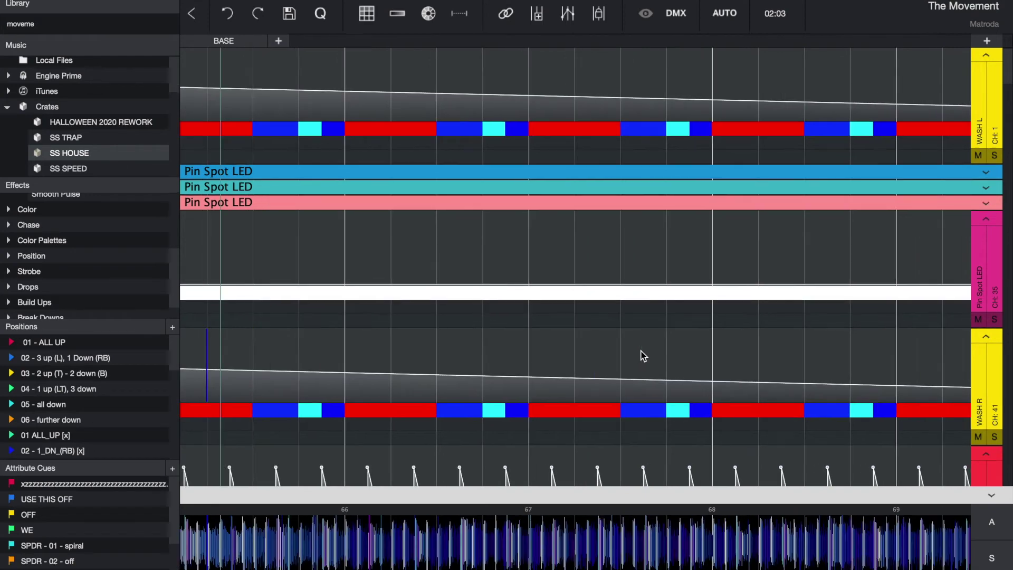
scroll(633, 357, "down", 2)
scroll(632, 352, "down", 6)
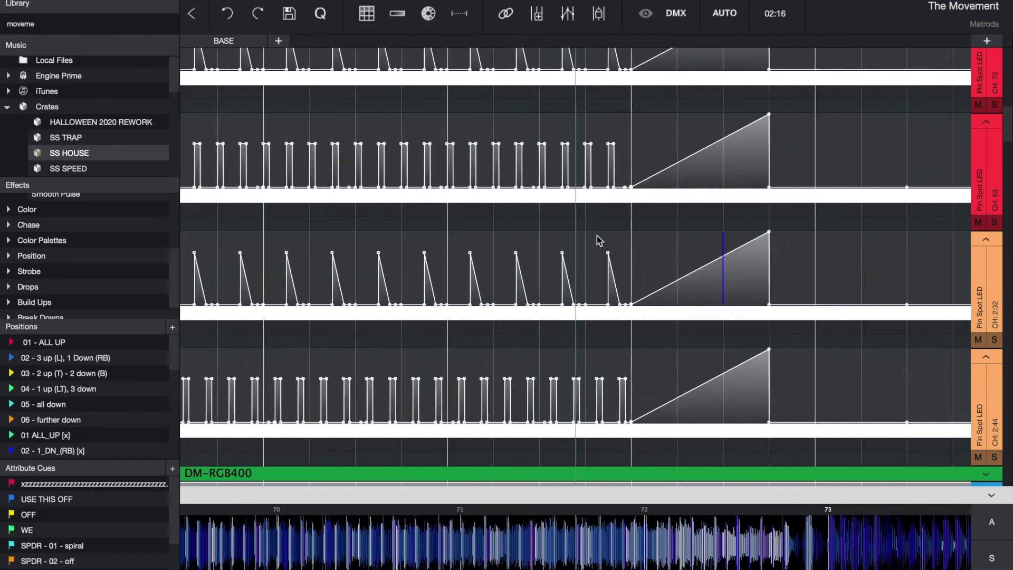
scroll(597, 237, "up", 3)
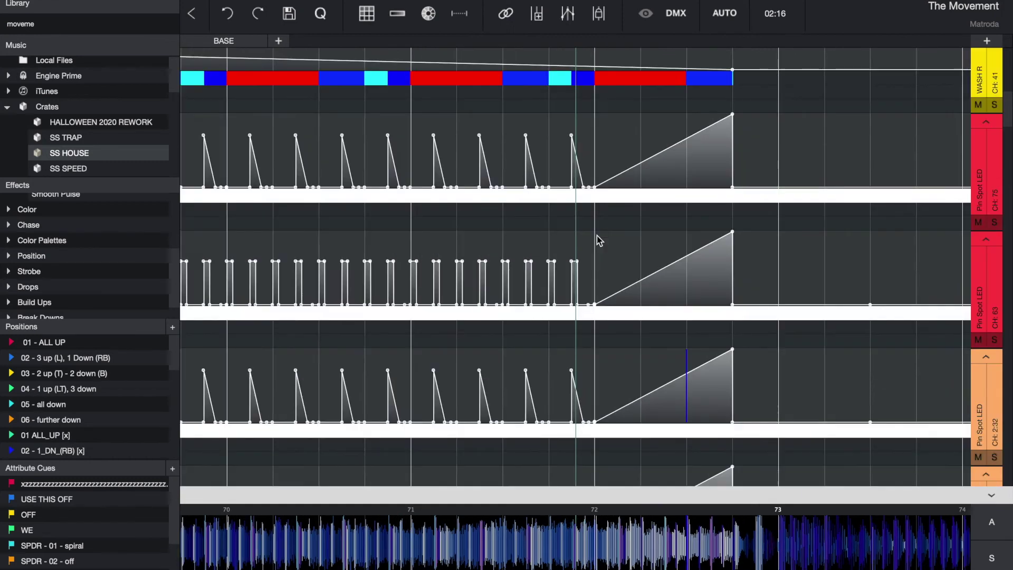
scroll(665, 275, "down", 5)
scroll(666, 277, "down", 2)
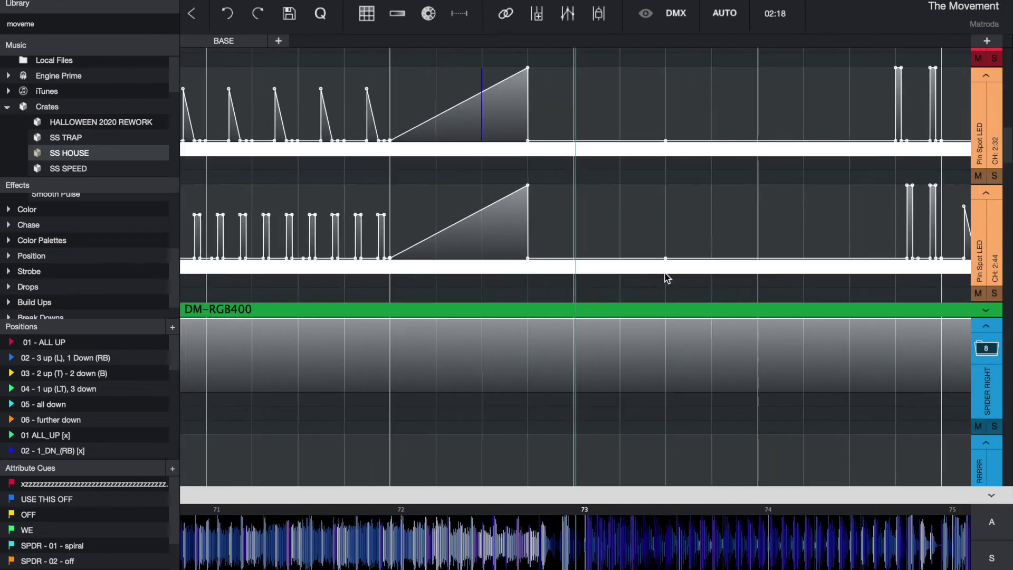
Follow the SPIDER RIGHT colour channels from bar 73 to 77, examining the blue and white pulses, and stop playback
scroll(666, 277, "up", 2)
scroll(666, 277, "down", 3)
scroll(664, 277, "down", 3)
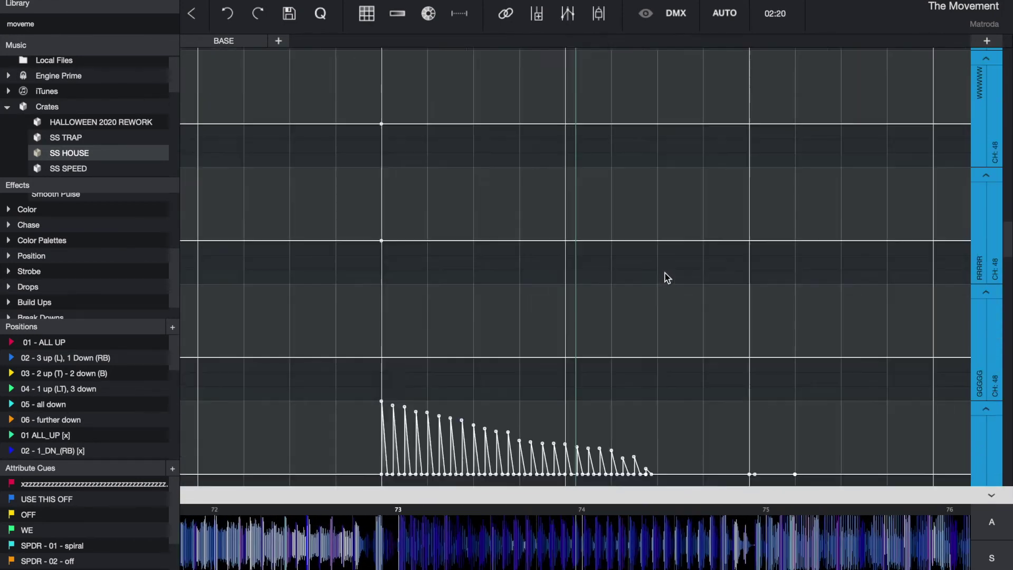
scroll(442, 251, "down", 1)
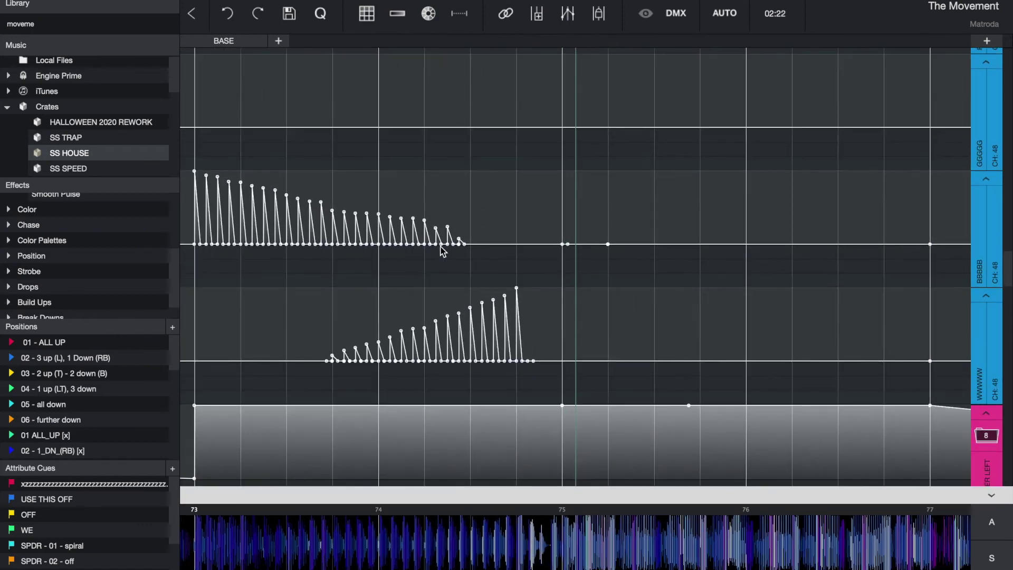
scroll(442, 251, "down", 3)
key("space")
scroll(442, 251, "left", 4)
scroll(442, 251, "up", 1)
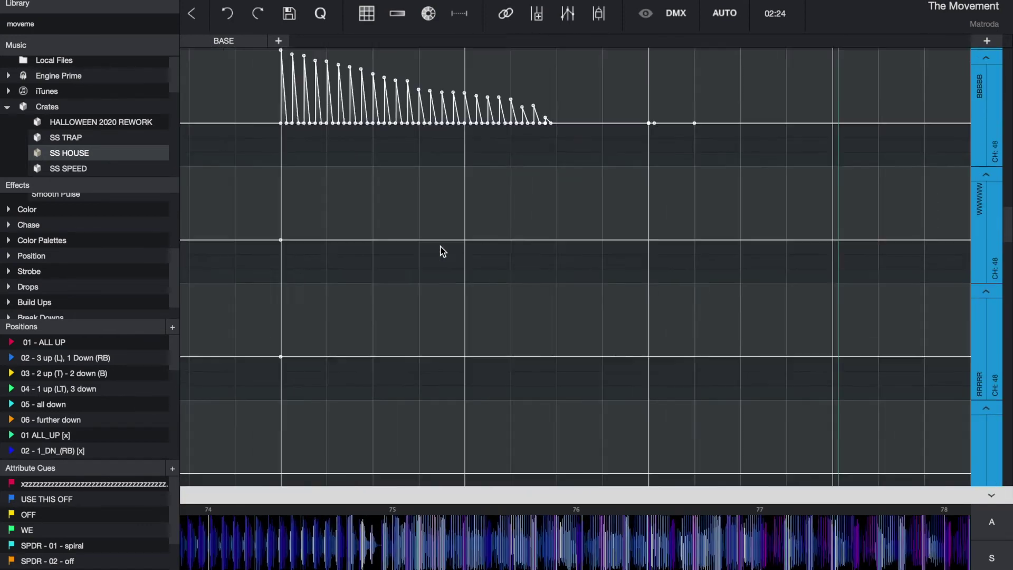
scroll(442, 252, "down", 4)
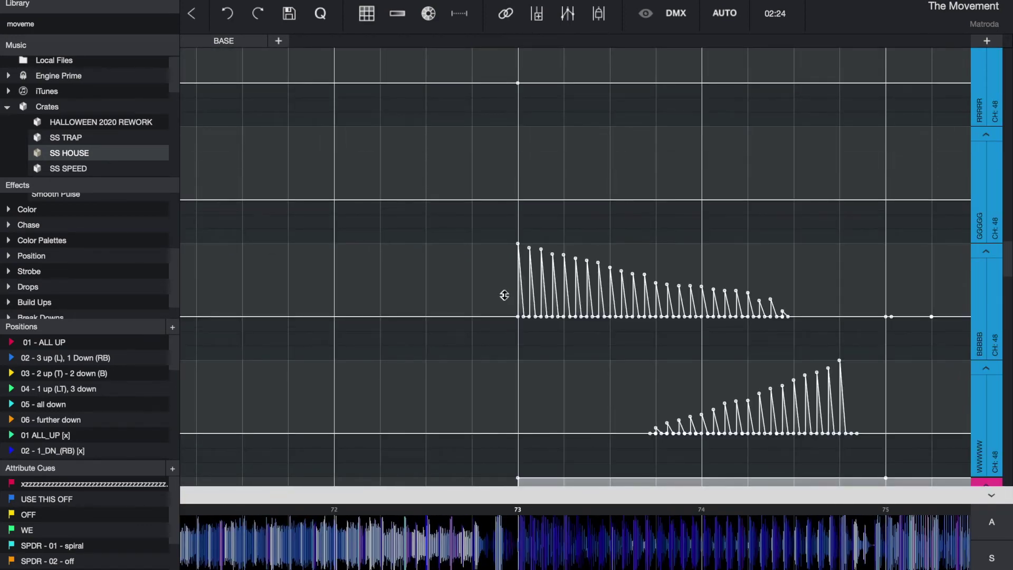
Highlight the spider's rising white pulses before bar 75 and the falling blue pulses from bar 73 to compare their crossfade
left_click(507, 293)
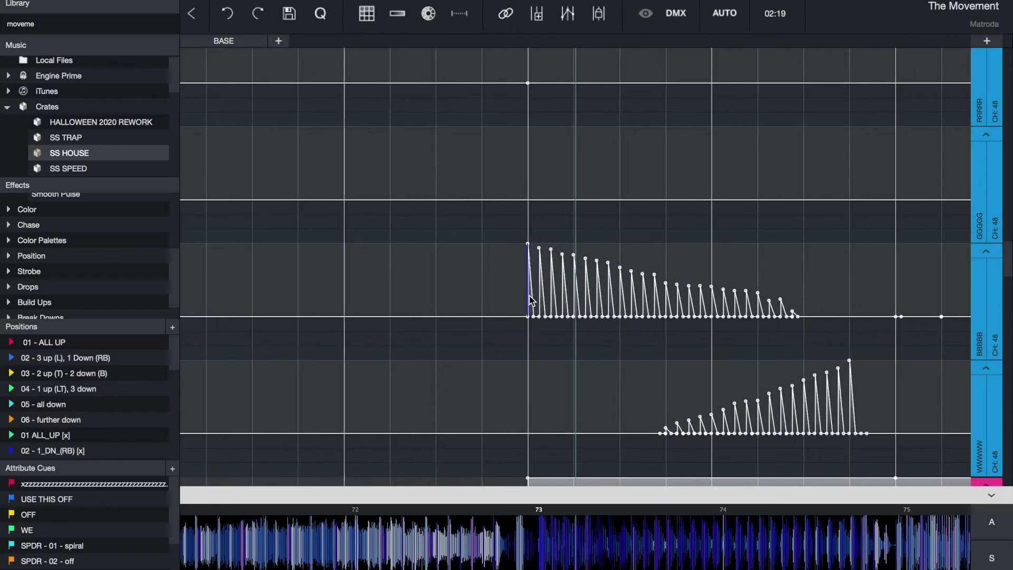
left_click_drag(619, 386, 857, 393)
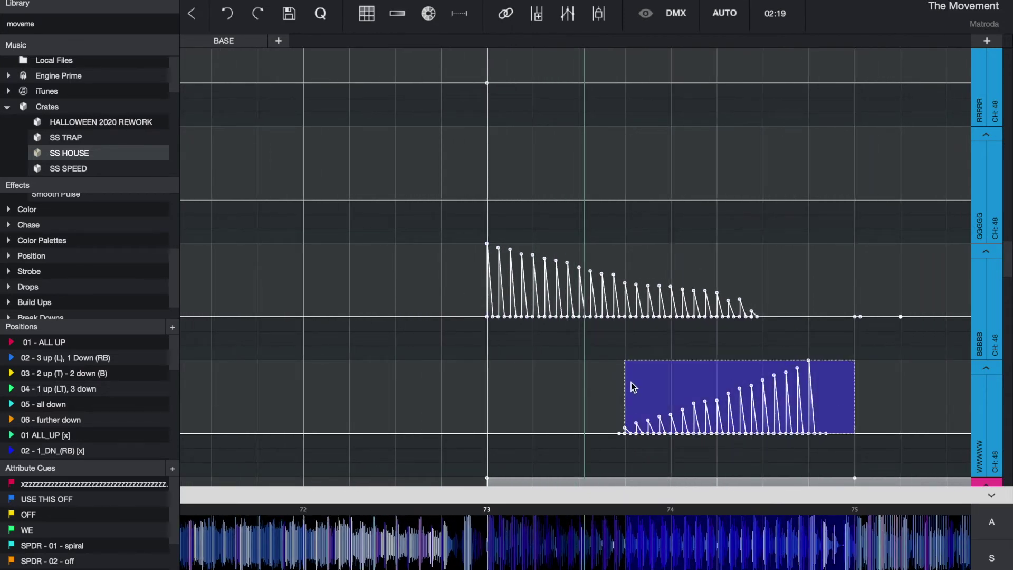
left_click_drag(595, 391, 849, 399)
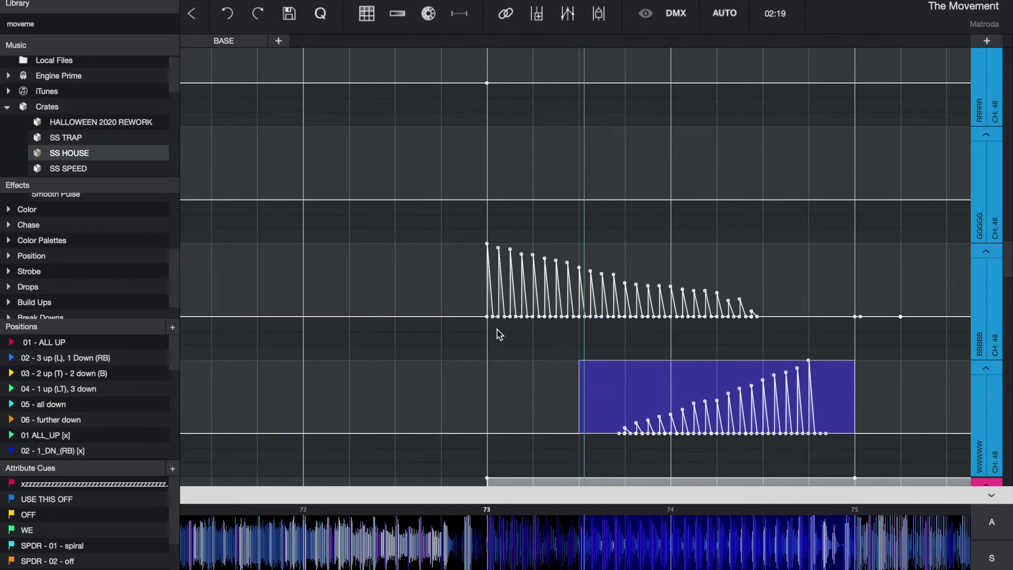
left_click_drag(486, 334, 700, 339)
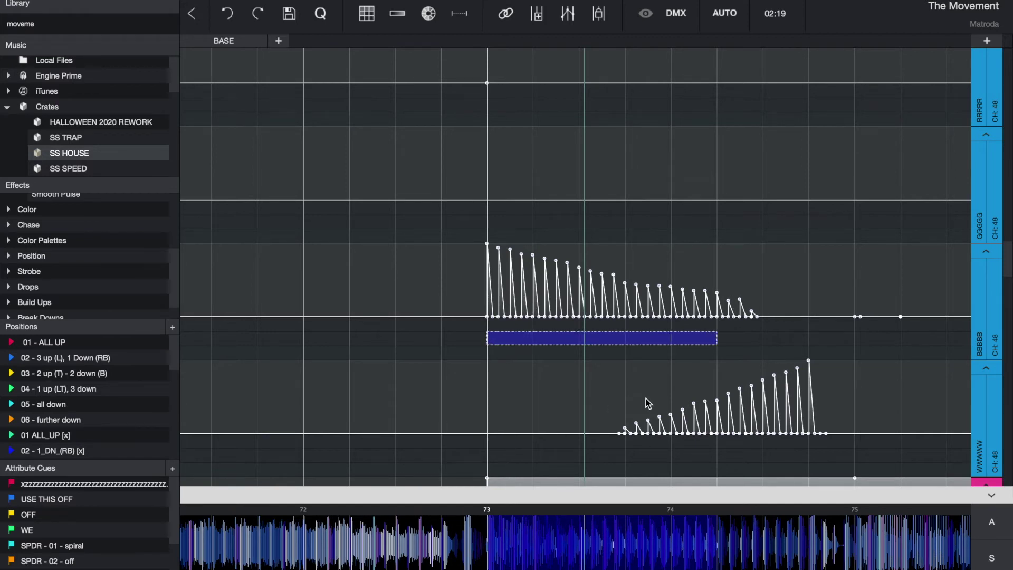
left_click(672, 373)
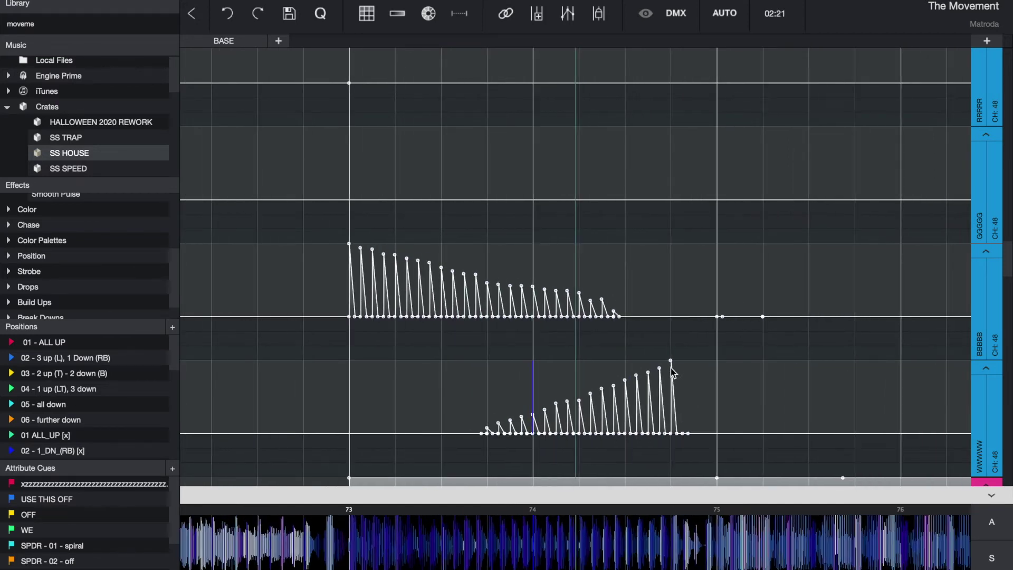
Inspect the paired pulses just before bar 75 on the red and orange Pin Spot LED tracks
scroll(521, 290, "up", 2)
scroll(521, 290, "down", 8)
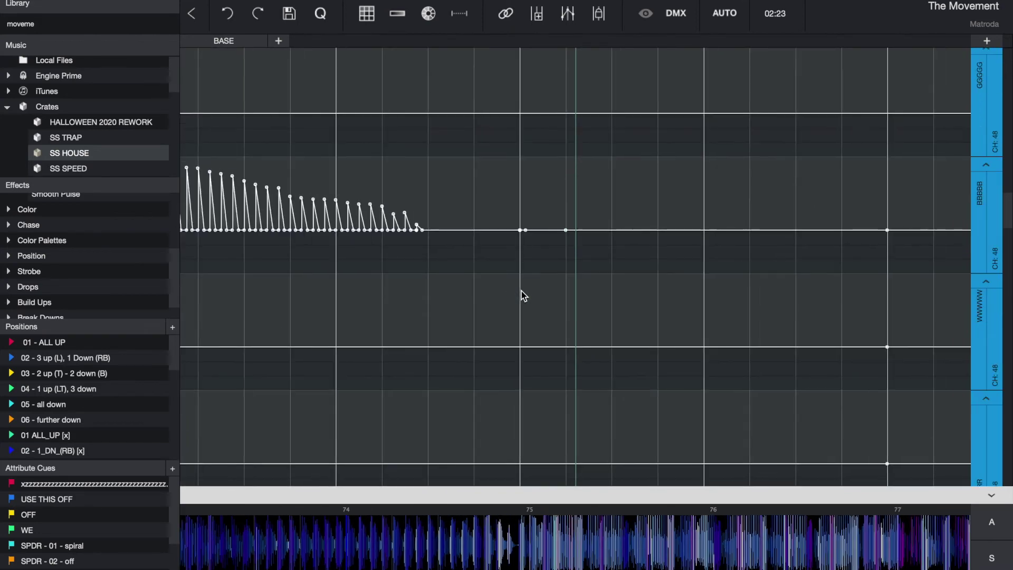
scroll(521, 291, "up", 2)
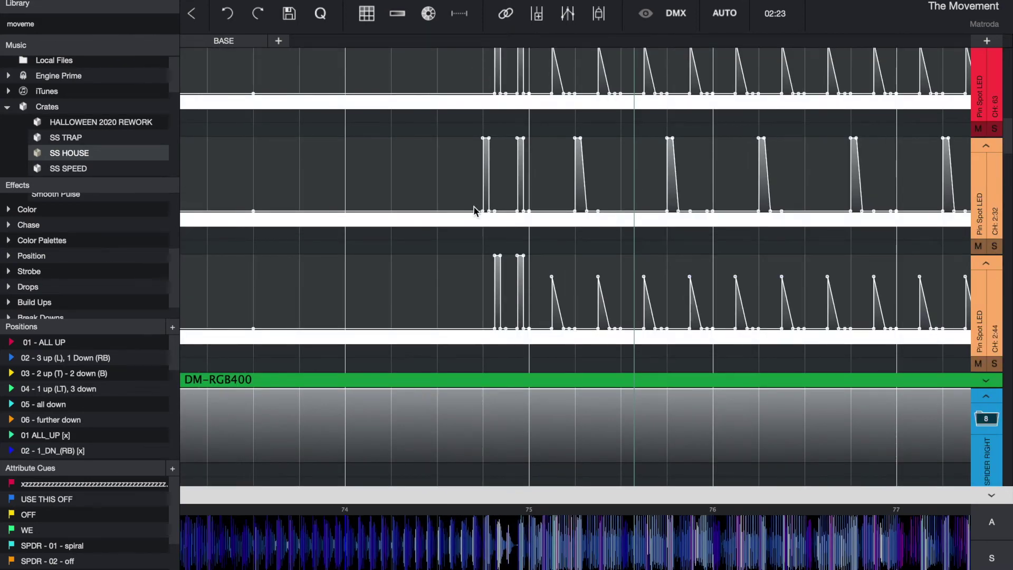
scroll(474, 208, "up", 2)
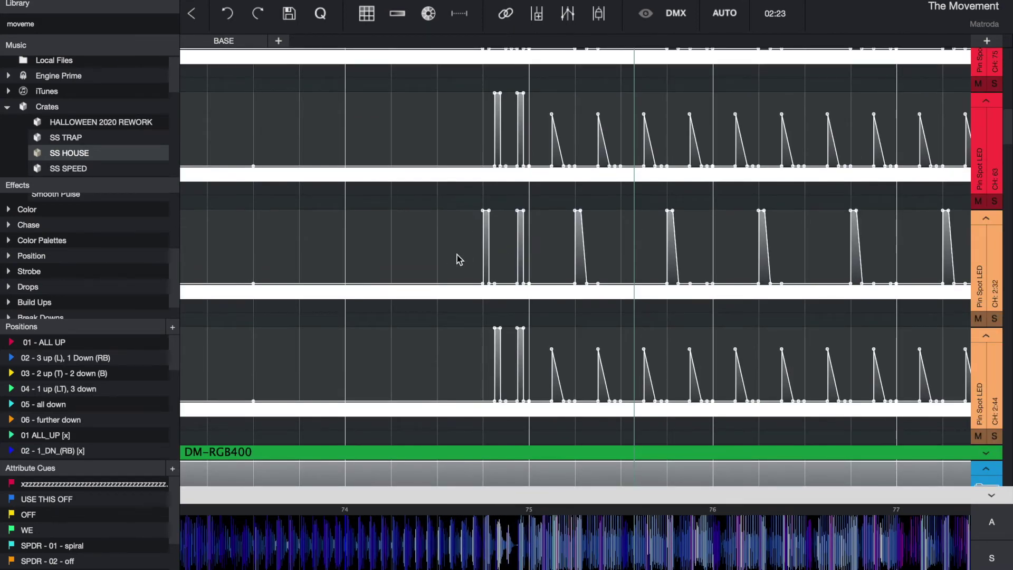
scroll(459, 256, "up", 2)
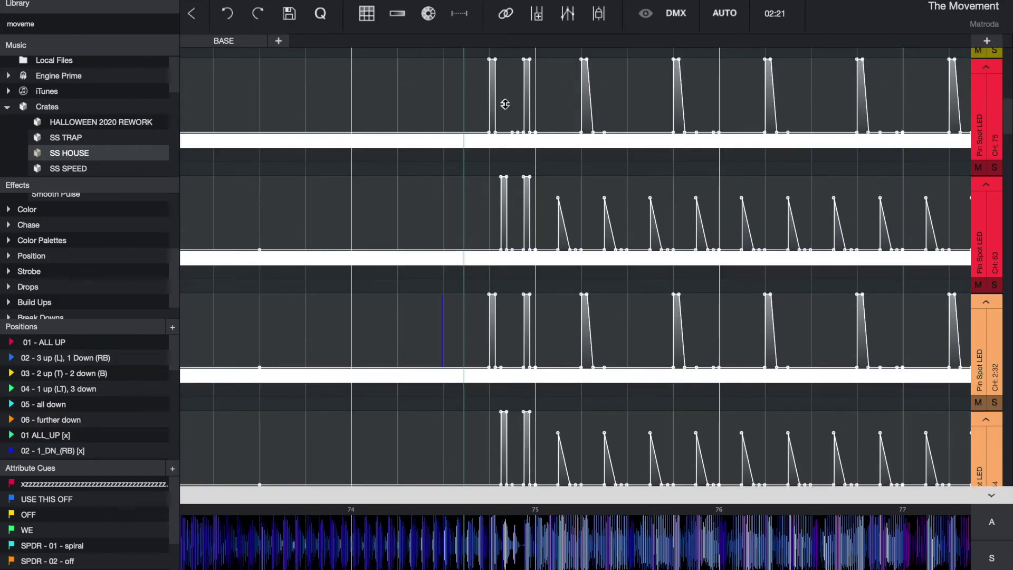
scroll(491, 87, "up", 5)
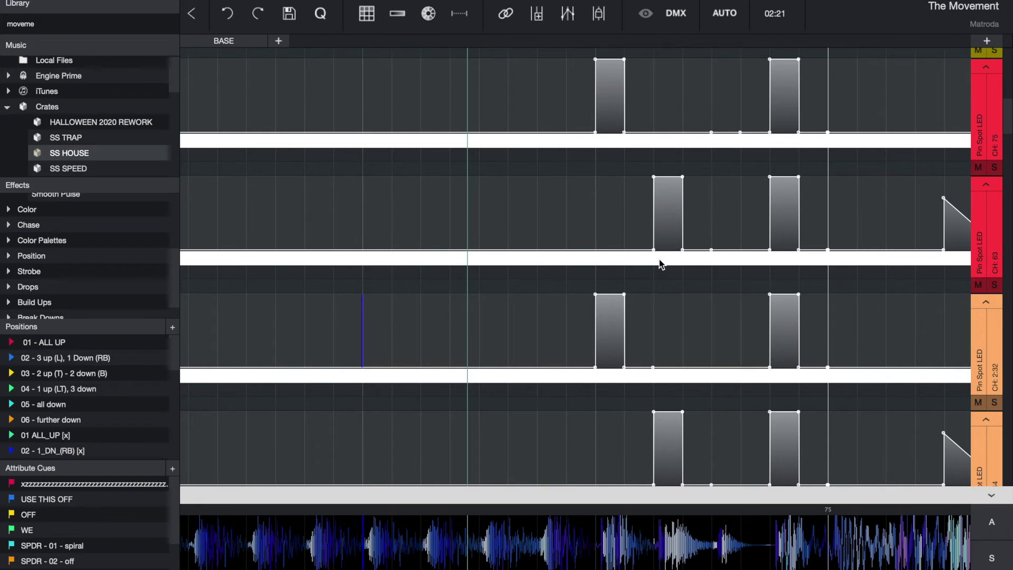
Compare the Pin Spot LED hits before bar 75 with the SPIDER RIGHT dimmer and red channel, and place the playhead just ahead of them
scroll(661, 264, "down", 10)
scroll(661, 264, "right", 3)
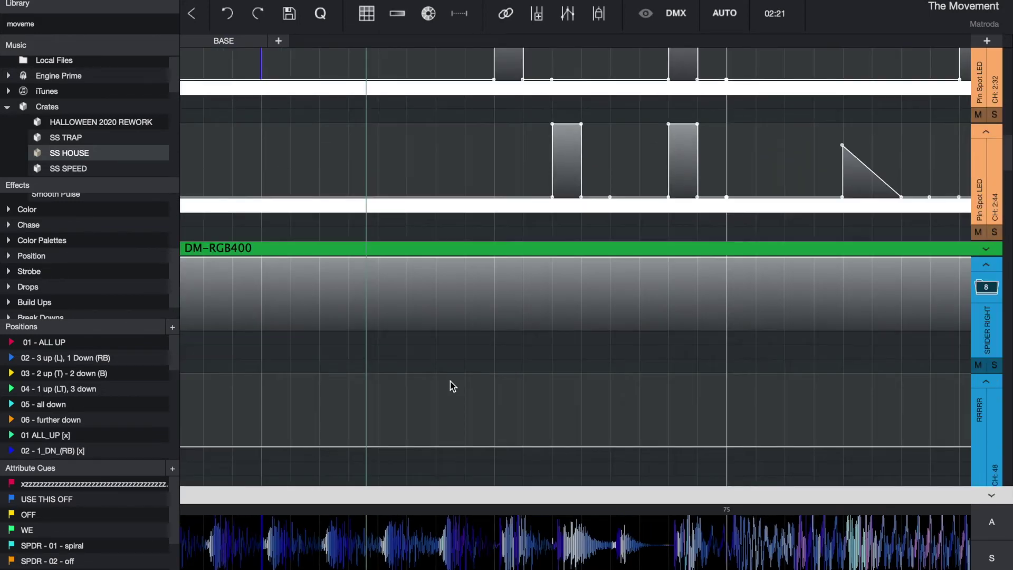
scroll(537, 320, "down", 1)
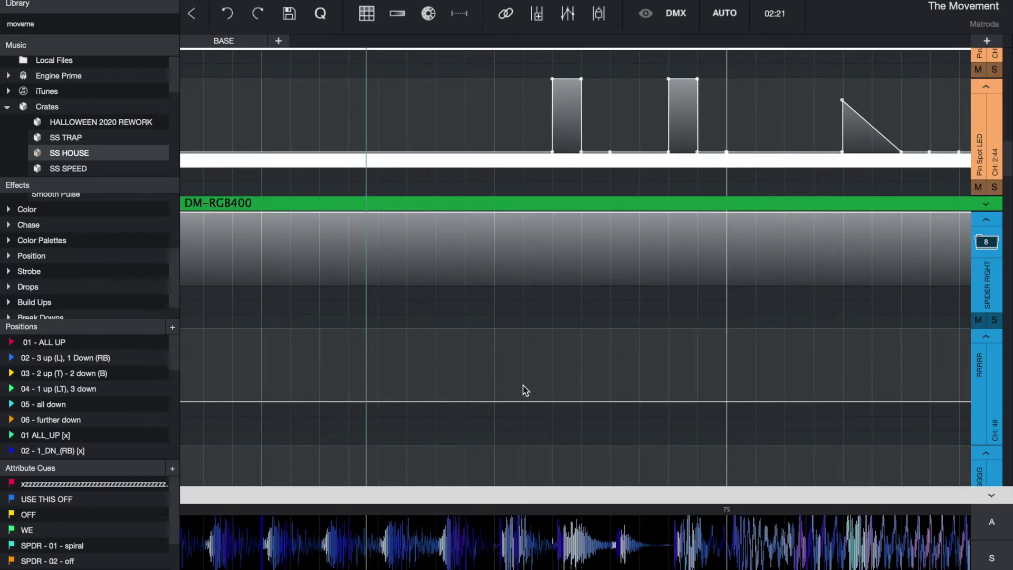
scroll(524, 390, "up", 8)
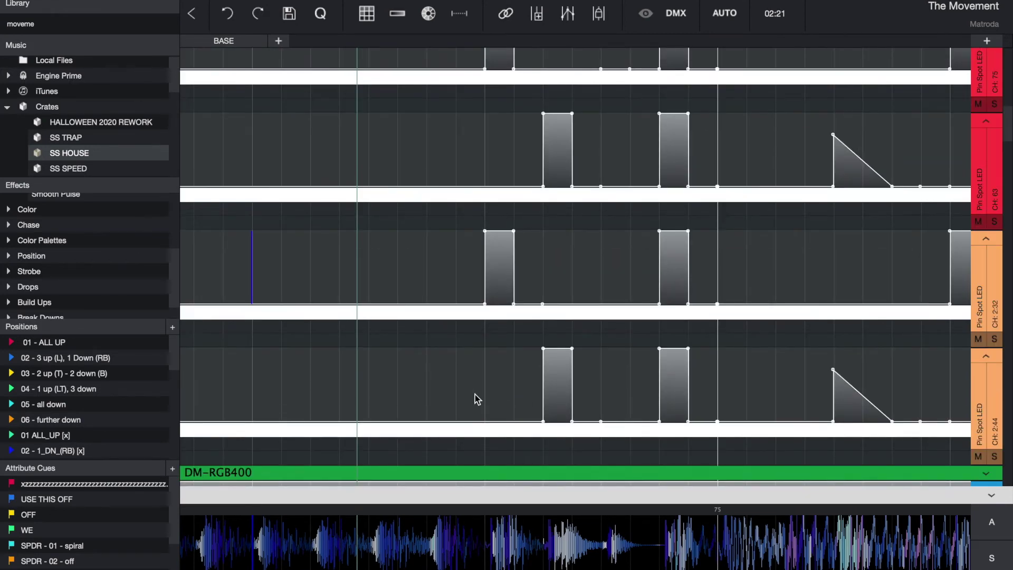
scroll(477, 398, "up", 1)
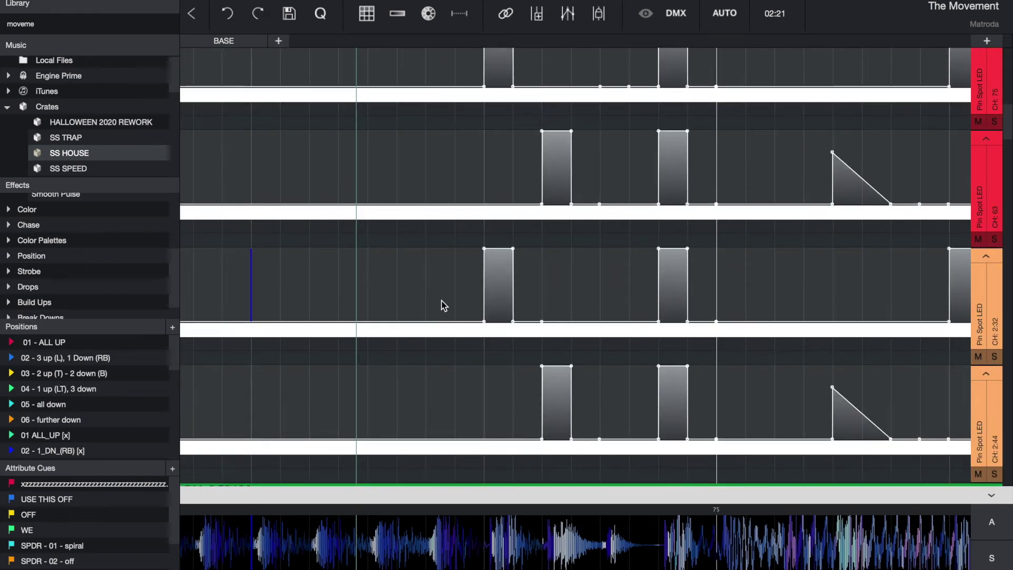
scroll(441, 303, "up", 1)
left_click(431, 255)
scroll(495, 257, "down", 5)
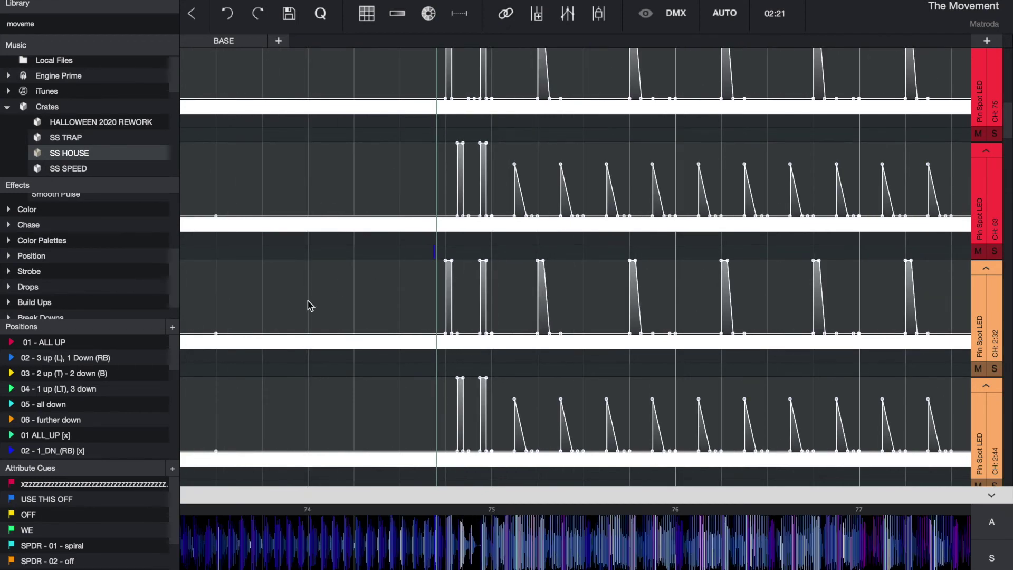
Highlight the first half of bar 74 on Pin Spot LED CH 2:32 and examine the WASH R dimmer pulses from bar 75
left_click_drag(309, 306, 390, 306)
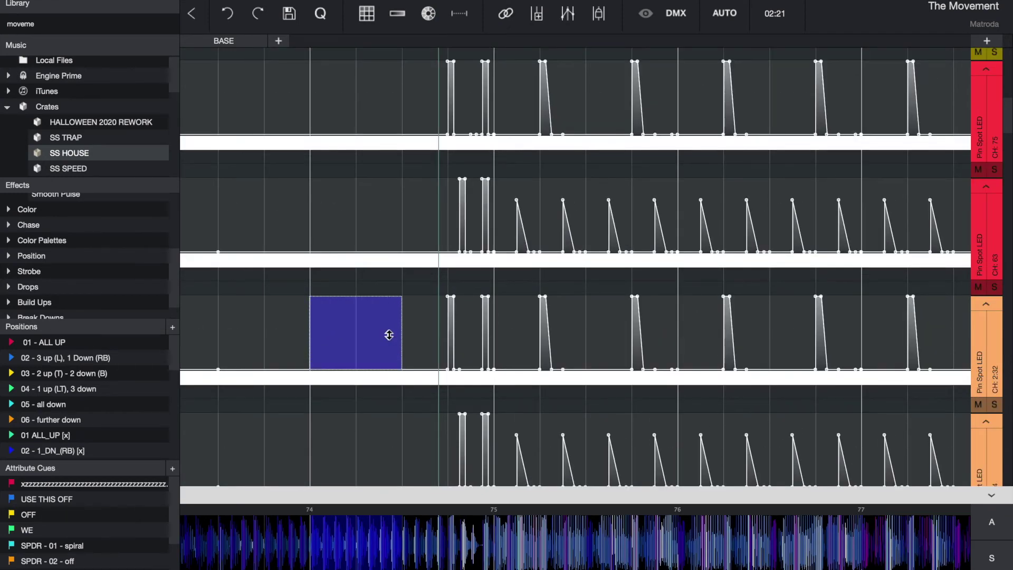
scroll(384, 335, "up", 4)
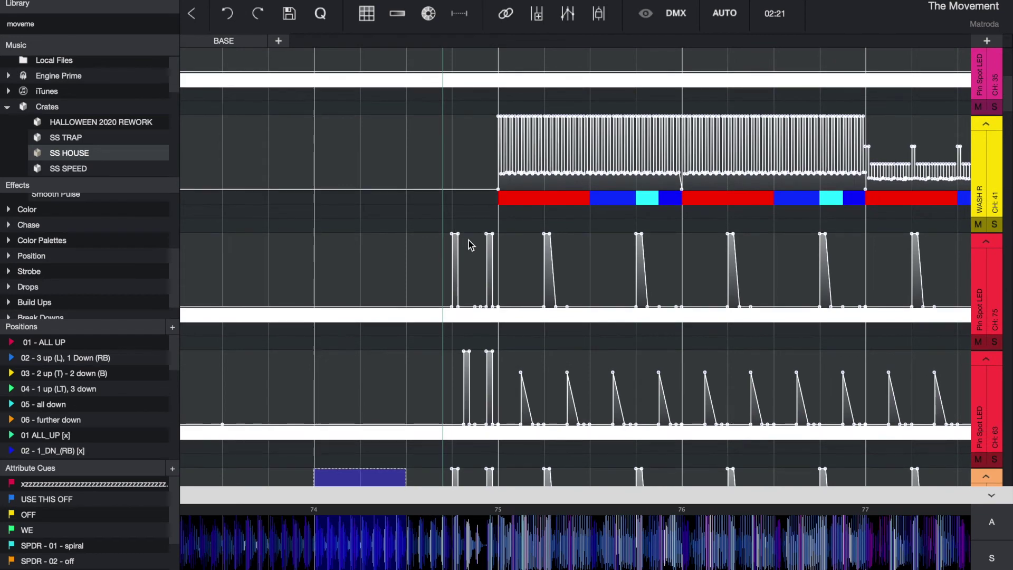
scroll(468, 239, "up", 5)
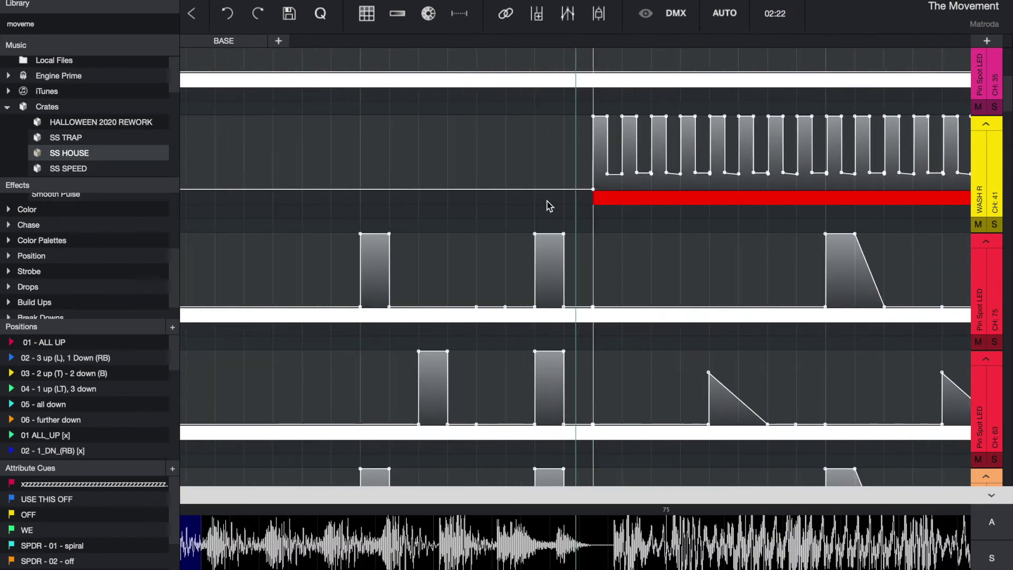
key("space")
scroll(496, 187, "up", 1)
scroll(497, 187, "down", 3)
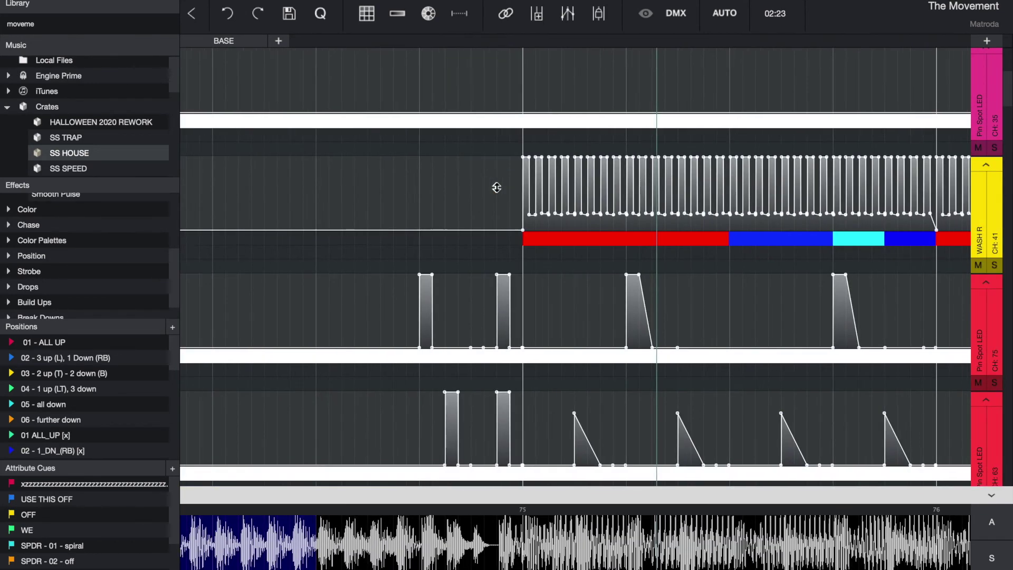
Highlight the early bar 75 pulses across the red and orange Pin Spot LED tracks and review their pattern up to bar 81
scroll(533, 192, "down", 3)
left_click_drag(561, 134, 744, 478)
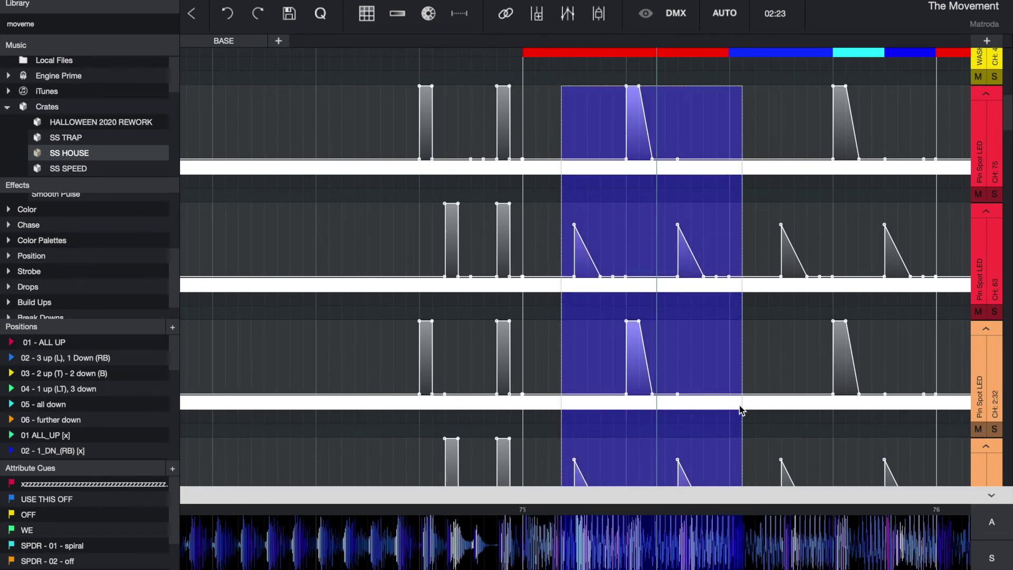
scroll(741, 410, "down", 3)
scroll(690, 172, "up", 3)
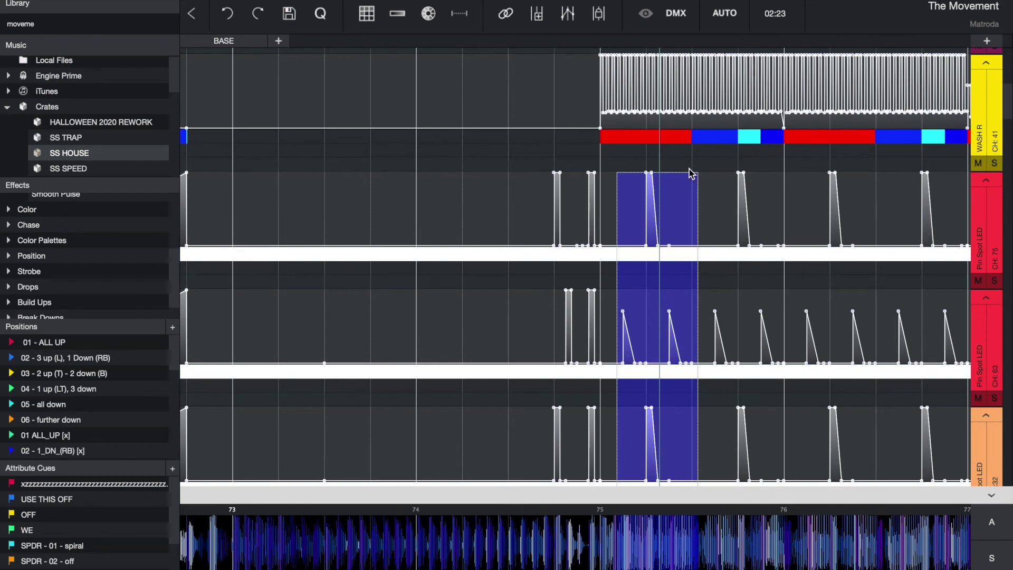
scroll(750, 226, "right", 10)
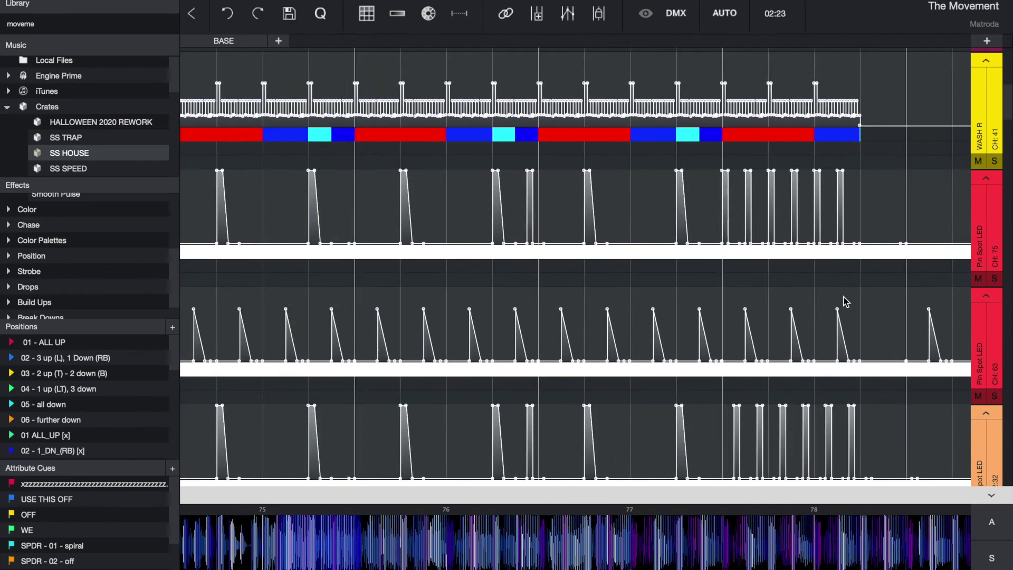
scroll(846, 302, "left", 3)
scroll(846, 302, "left", 3)
scroll(844, 299, "right", 8)
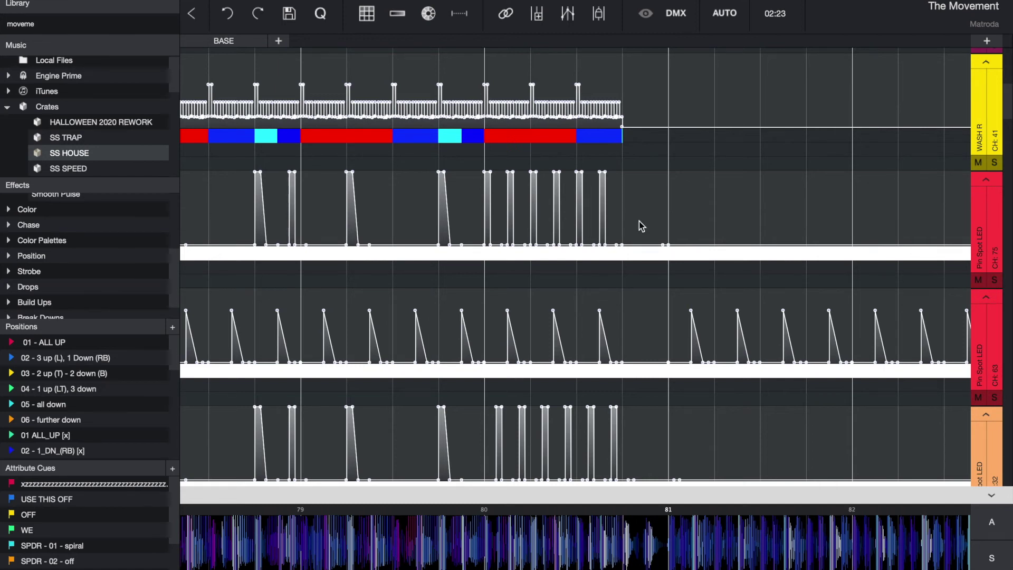
Highlight the last beat before bar 81 on Pin Spot LED CH 75 and inspect the same beat on the other pin spots and WASH R
left_click(659, 206)
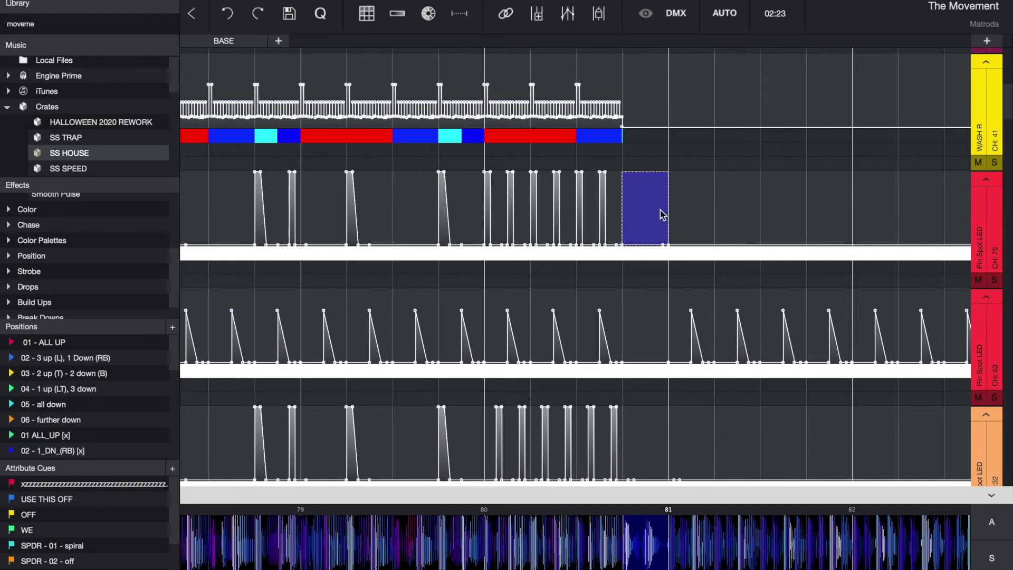
scroll(638, 216, "down", 3)
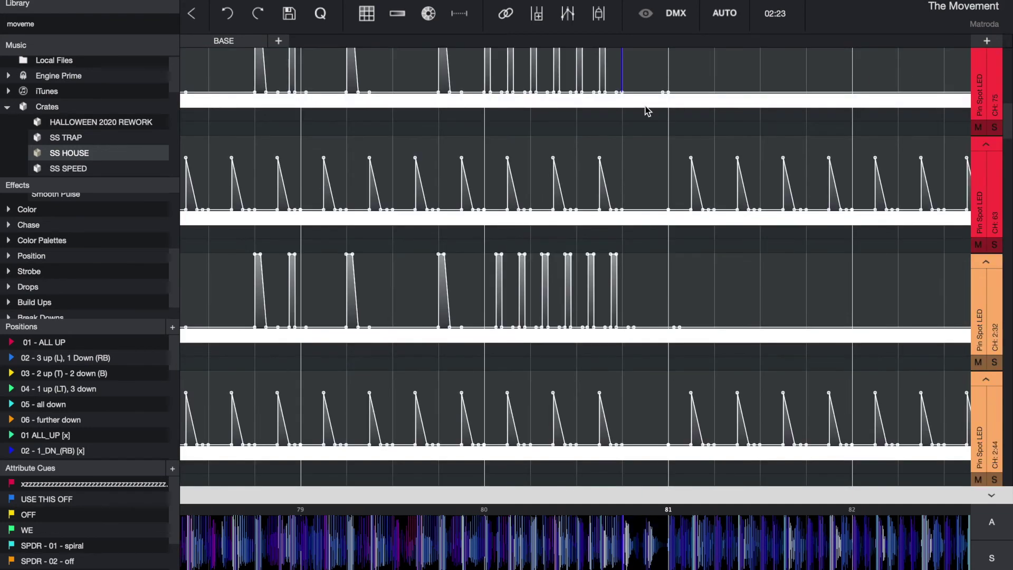
left_click(620, 138)
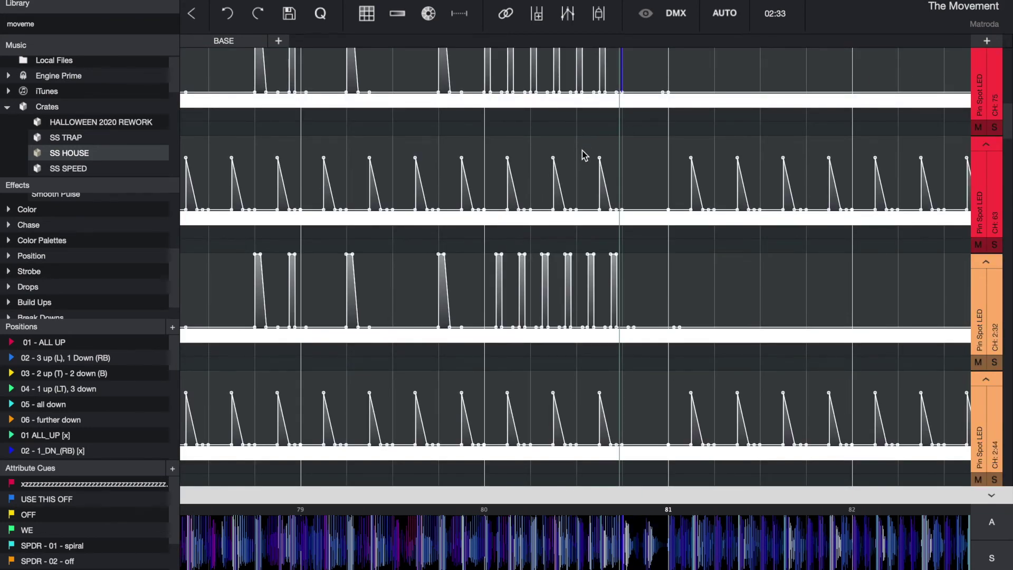
scroll(584, 154, "up", 4)
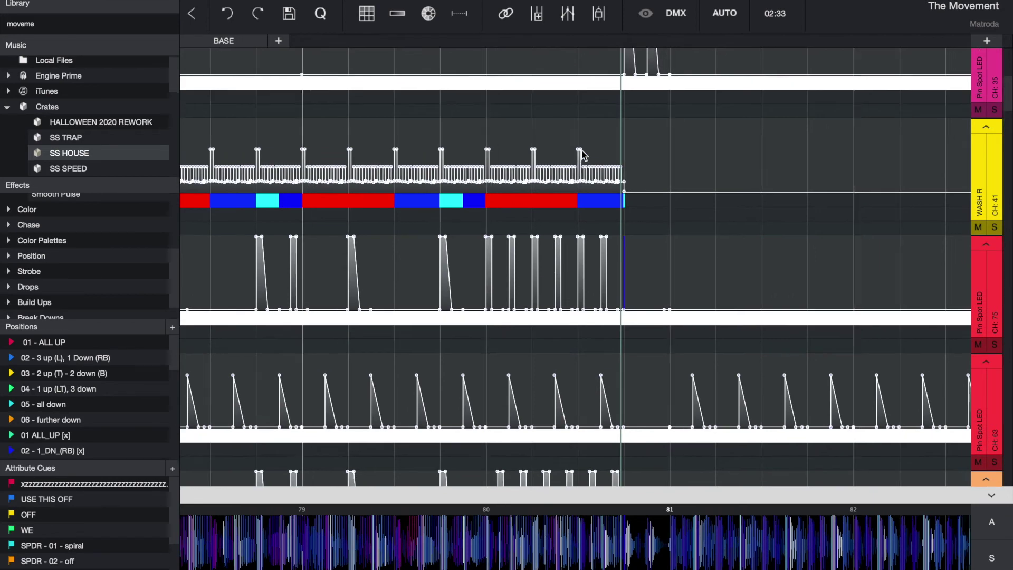
scroll(591, 126, "up", 1)
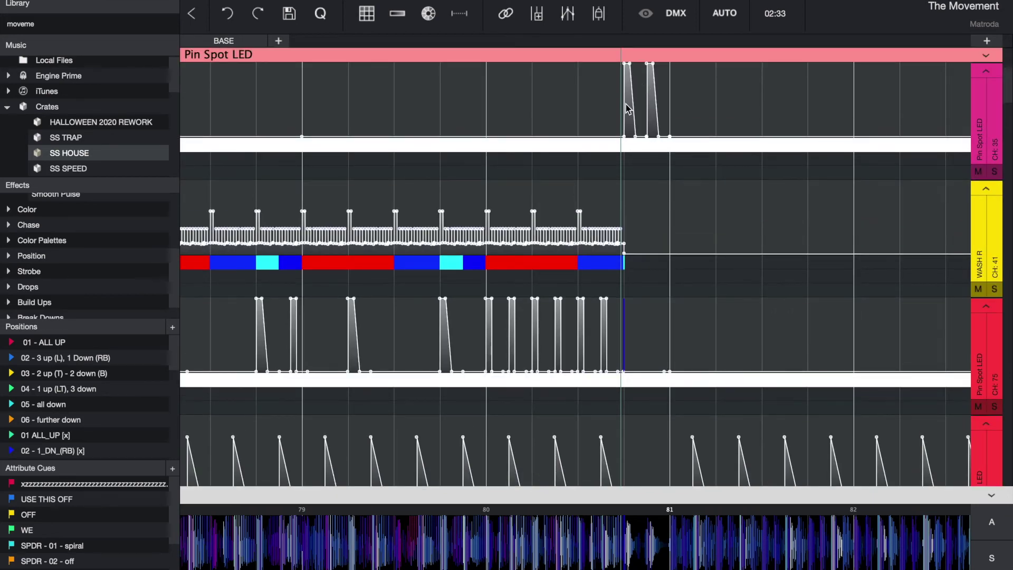
Highlight the WASH R colour blocks from bar 19 to bar 25 and compare the WASH R and WASH L patterns across the whole song
scroll(603, 236, "down", 10)
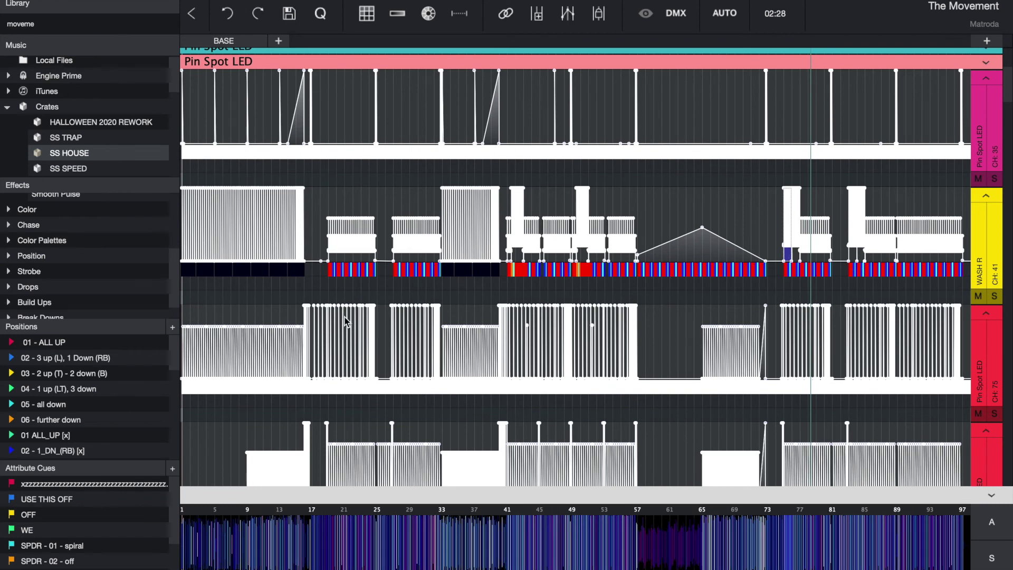
left_click_drag(329, 286, 384, 275)
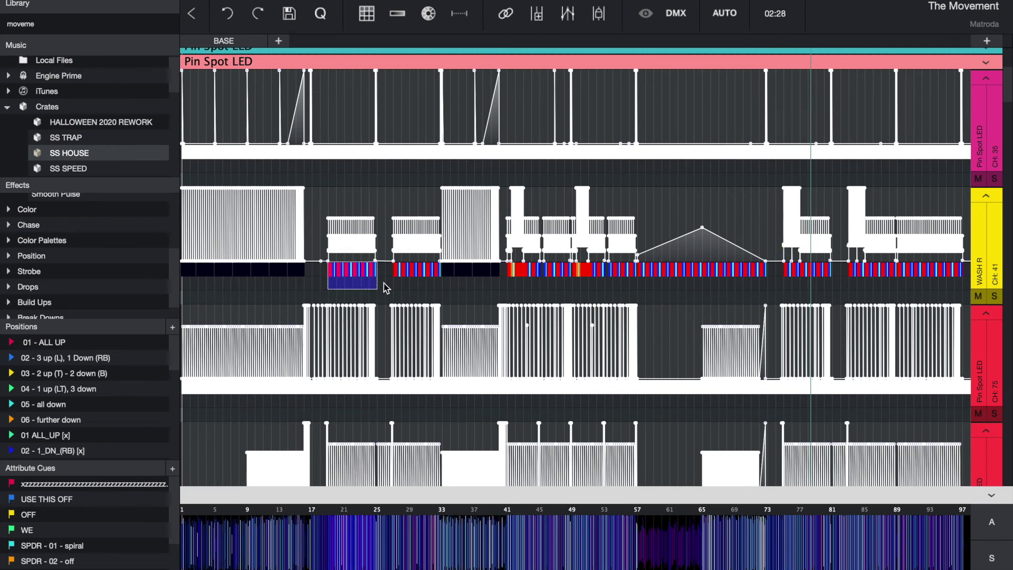
left_click(384, 283)
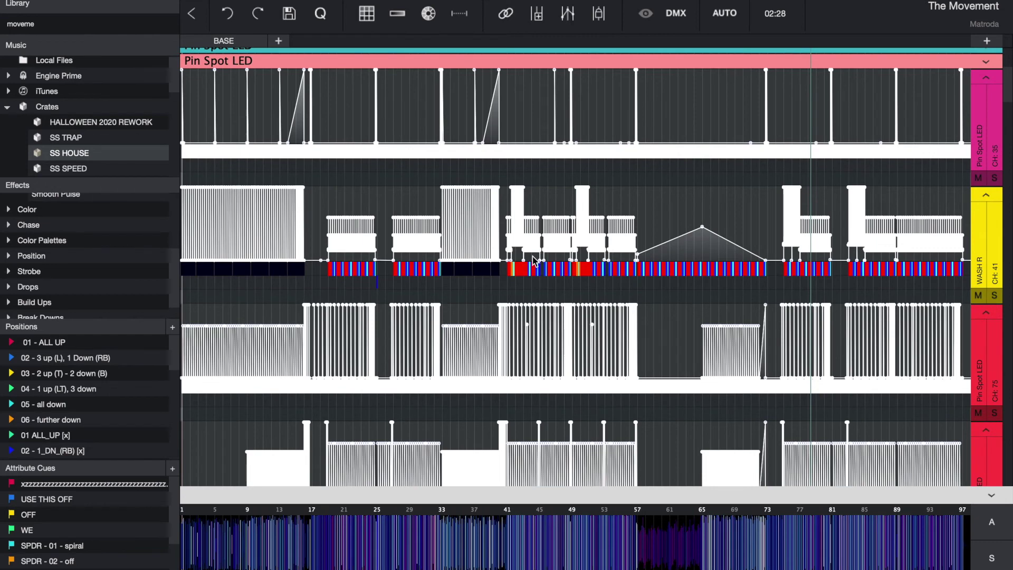
scroll(533, 260, "up", 3)
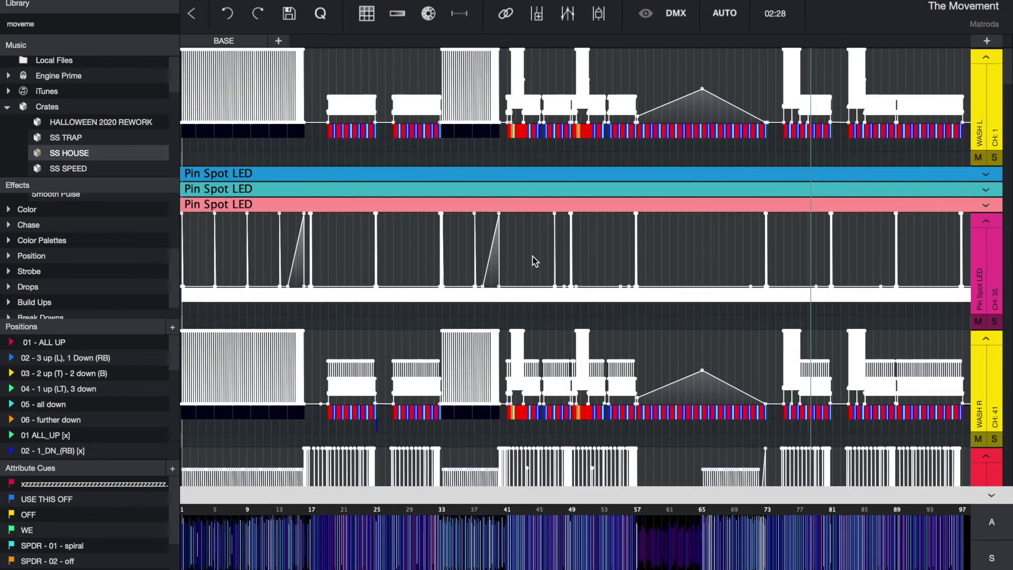
Examine the SPIDER RIGHT dimmer fades and colour channels over the full song, then compare them with the pin spot and wash tracks
scroll(533, 261, "down", 5)
scroll(535, 260, "down", 4)
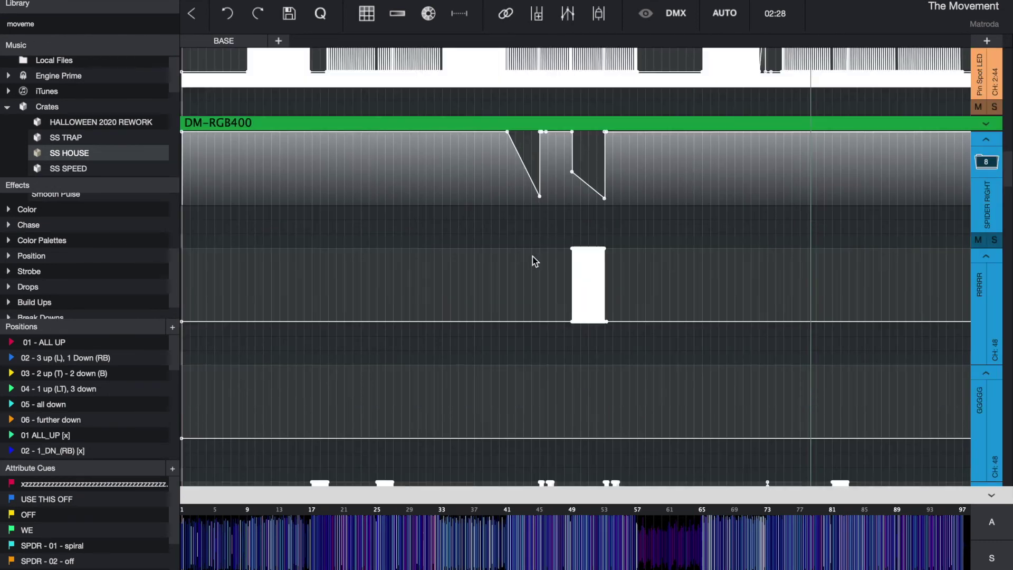
scroll(533, 258, "down", 5)
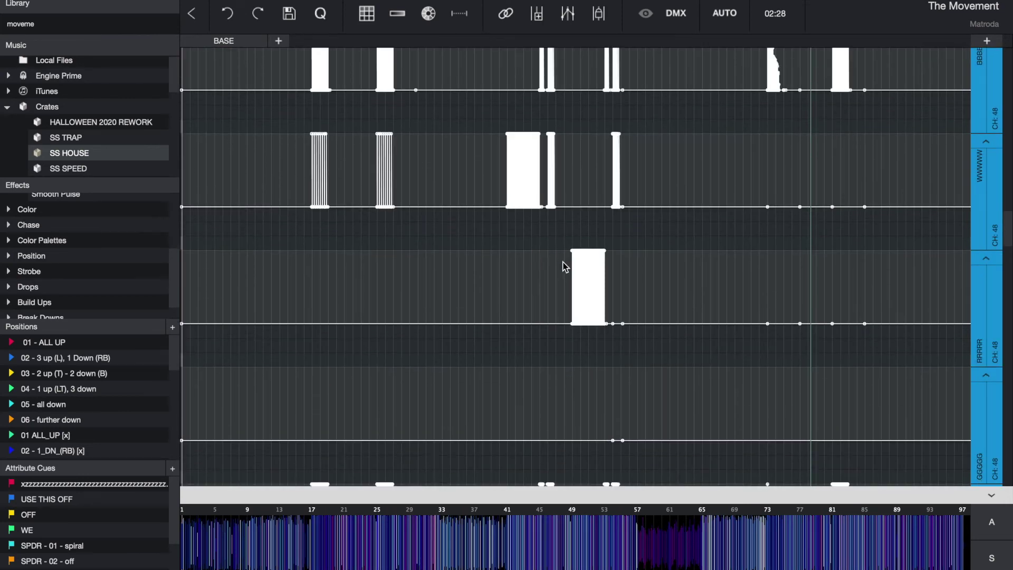
scroll(599, 219, "down", 5)
scroll(599, 219, "up", 5)
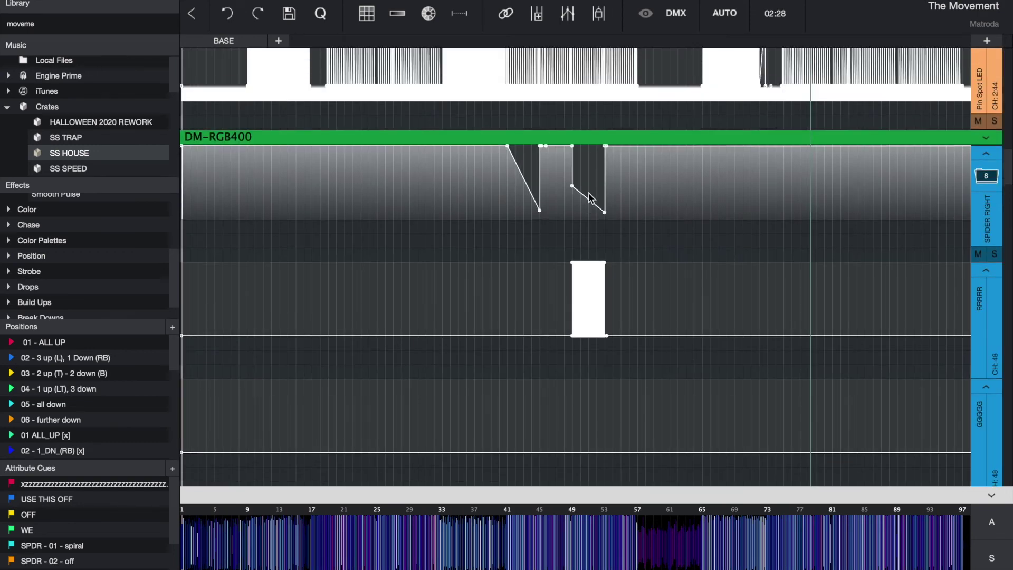
scroll(589, 194, "up", 3)
scroll(581, 213, "up", 5)
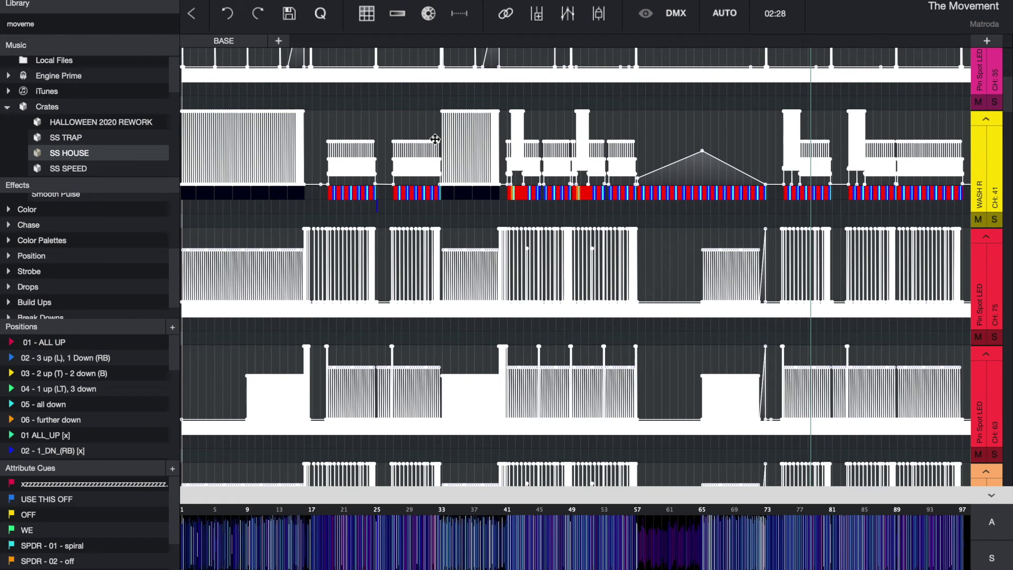
scroll(435, 138, "up", 5)
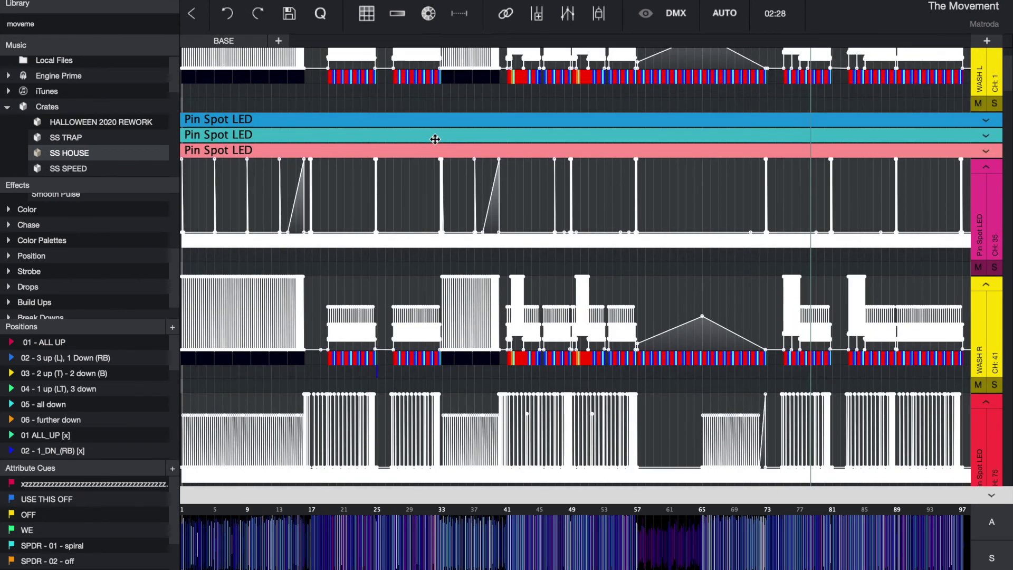